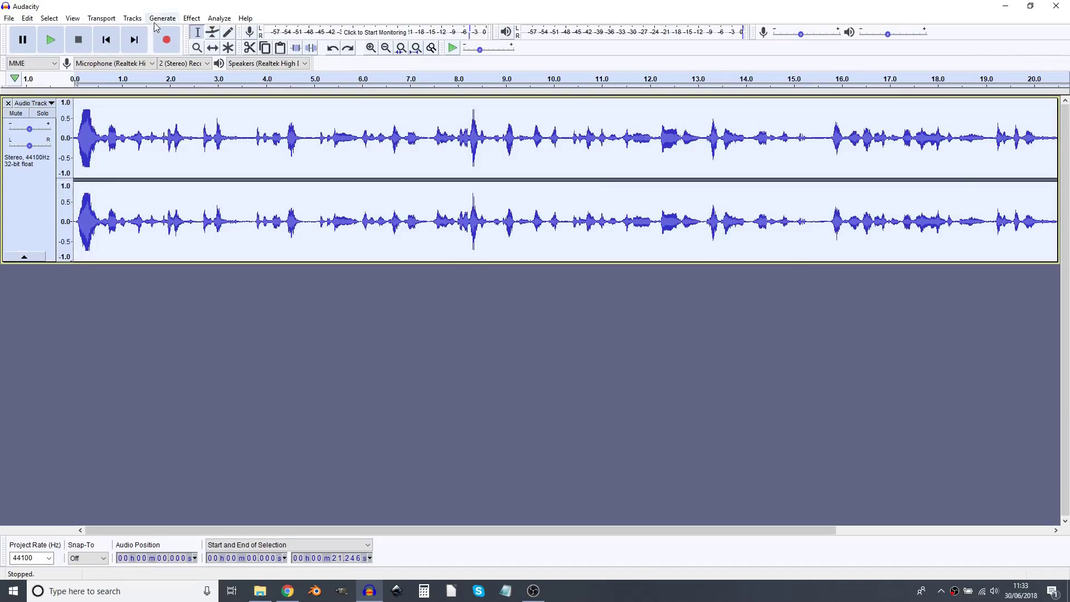
# Step: Select the quiet gap from about 15.35 s to 15.69 s and capture it as the Noise Reduction noise profile
pyautogui.click(827, 142)
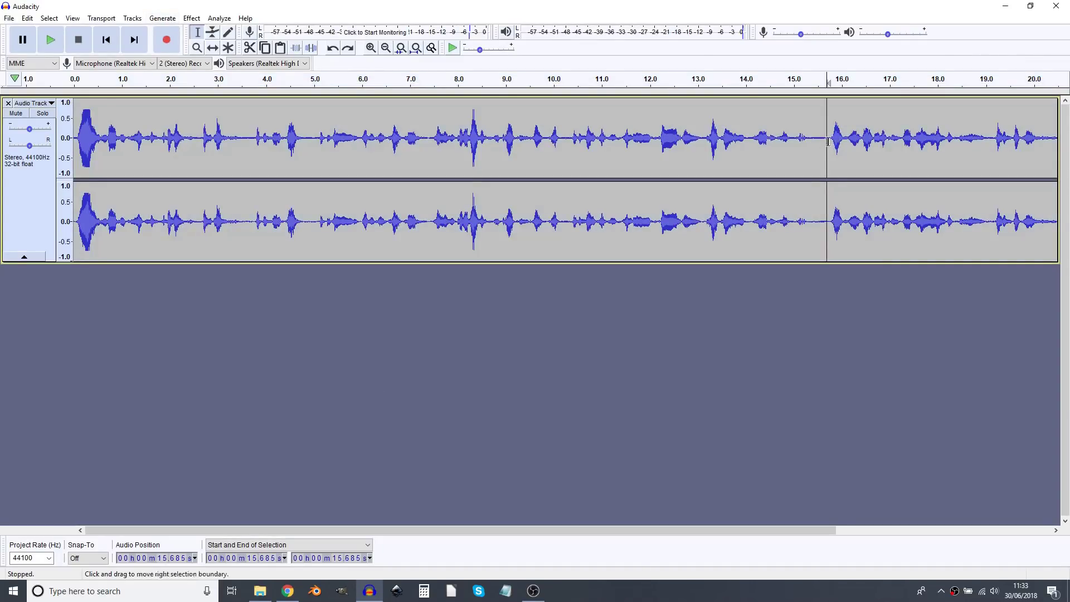
pyautogui.moveTo(829, 142)
pyautogui.mouseDown()
pyautogui.moveTo(794, 140)
pyautogui.moveTo(811, 139)
pyautogui.mouseUp()
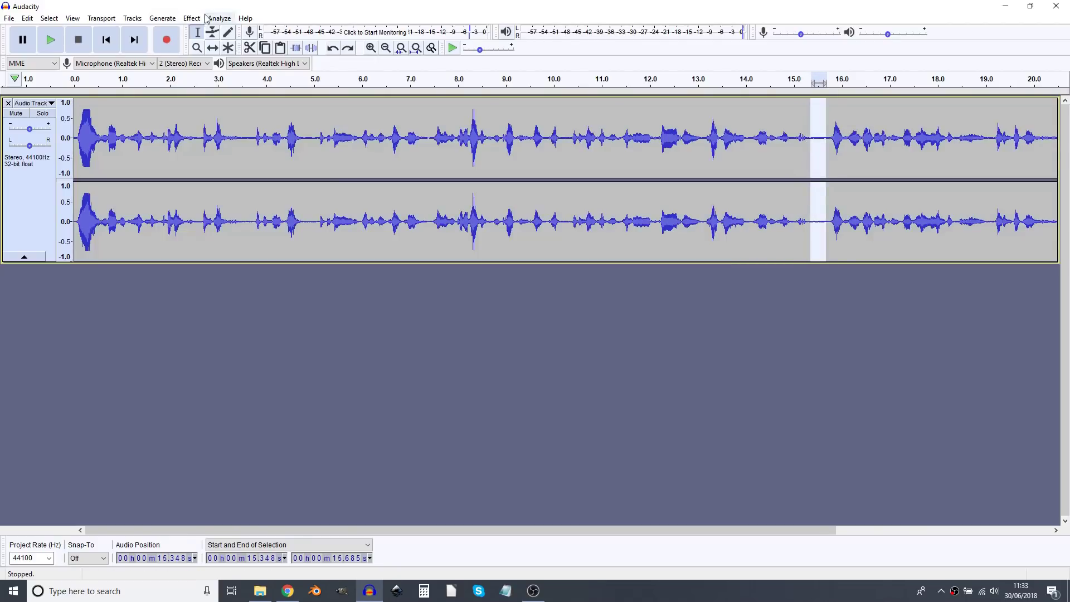
pyautogui.click(202, 18)
pyautogui.click(227, 235)
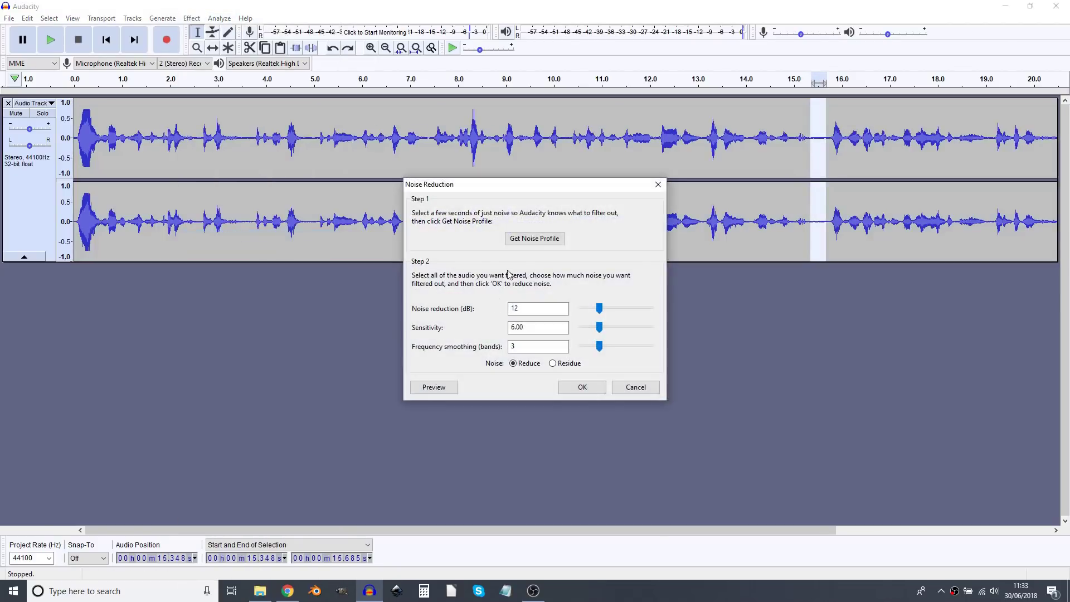
pyautogui.click(519, 240)
# Step: Apply Noise Reduction to the whole track with 12 dB reduction, sensitivity 6.00 and 3 frequency smoothing bands
pyautogui.click(499, 132)
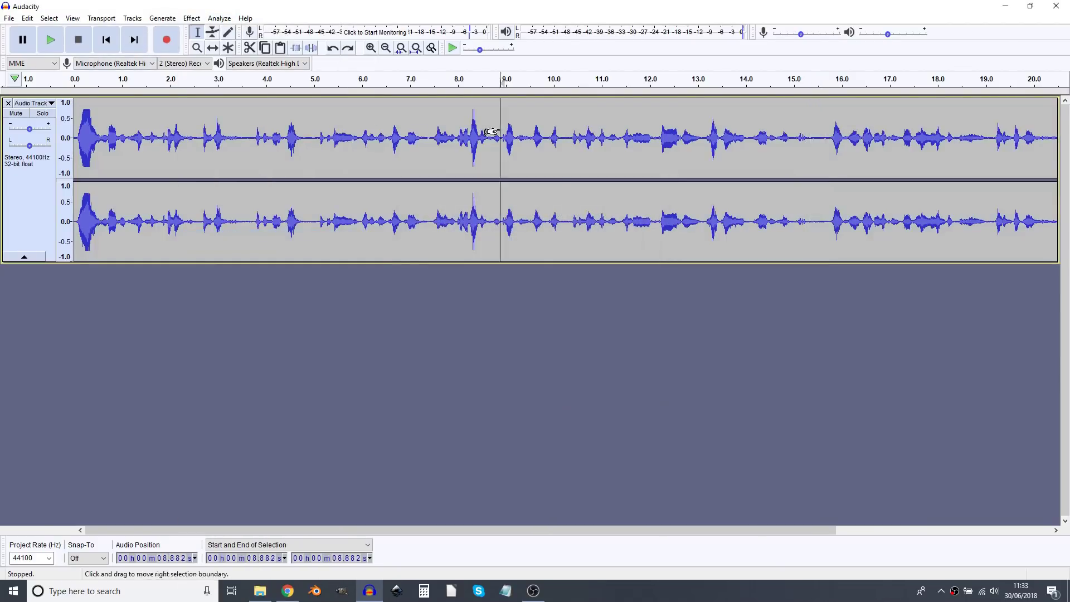
pyautogui.hotkey('ctrl', 'a')
pyautogui.click(192, 19)
pyautogui.click(273, 235)
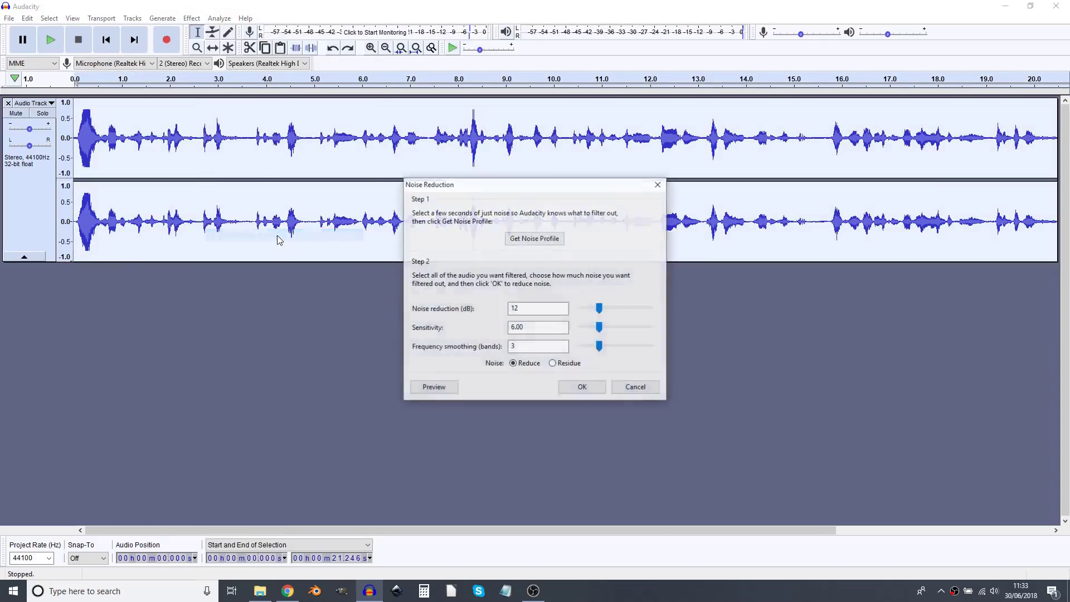
pyautogui.click(583, 387)
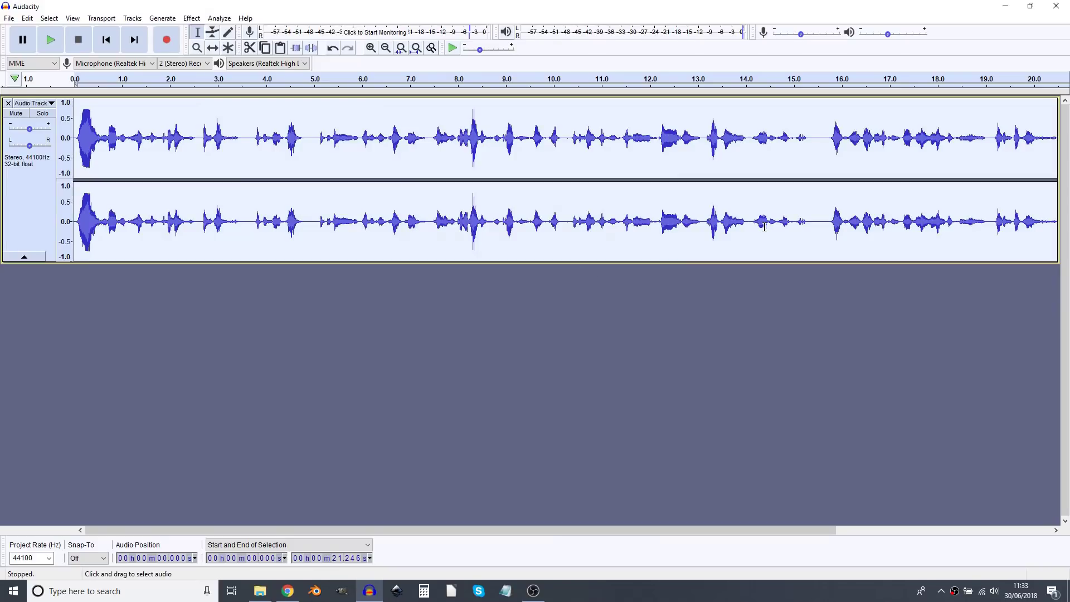
# Step: Compress the whole track with threshold -16 dB, noise floor -20 dB, ratio 2:1, attack 0.33 secs and release 2.4 secs
pyautogui.moveTo(807, 142)
pyautogui.mouseDown()
pyautogui.moveTo(828, 142)
pyautogui.moveTo(819, 143)
pyautogui.mouseUp()
pyautogui.click(919, 144)
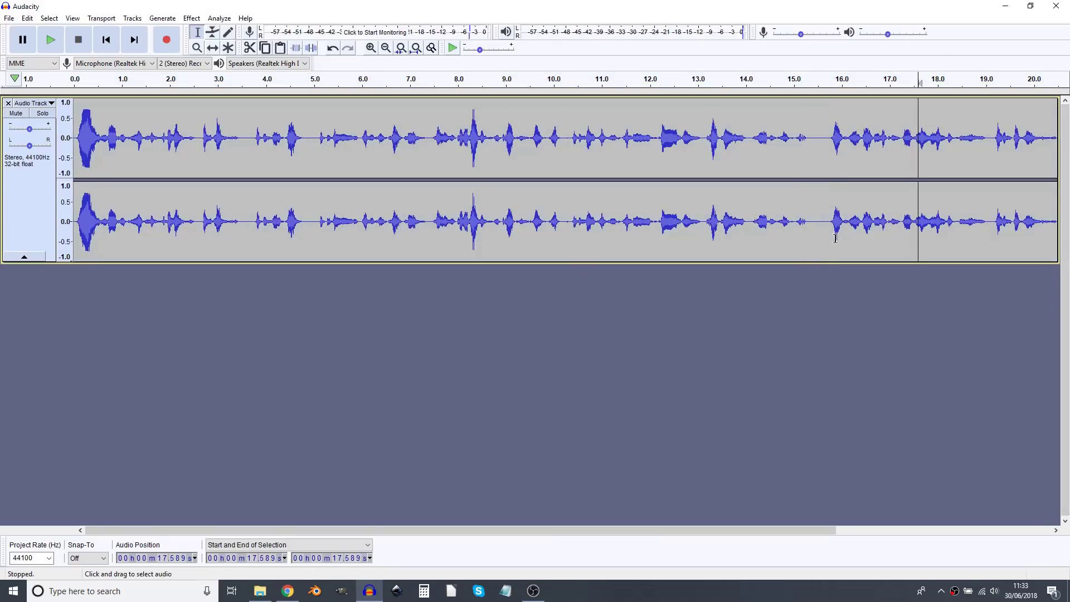
pyautogui.hotkey('ctrl', 'a')
pyautogui.click(191, 18)
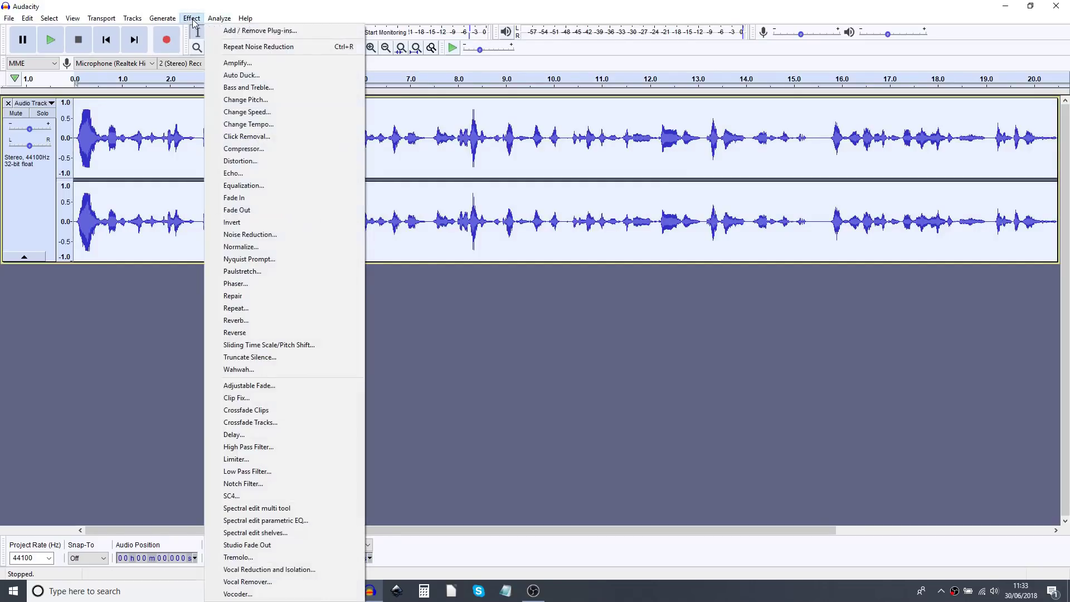
pyautogui.click(280, 148)
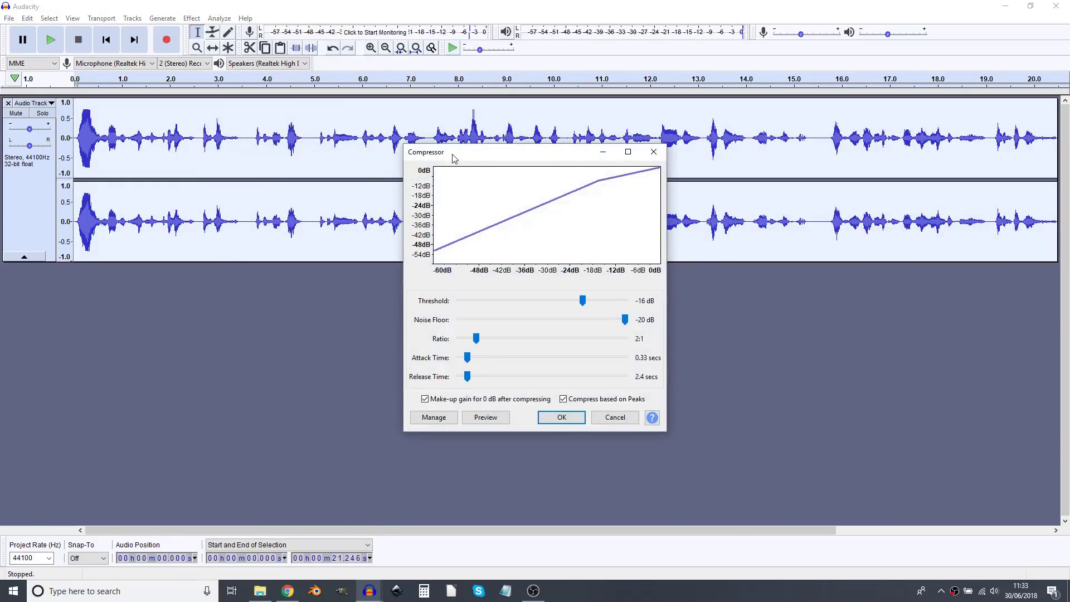
pyautogui.moveTo(456, 157); pyautogui.dragTo(239, 164)
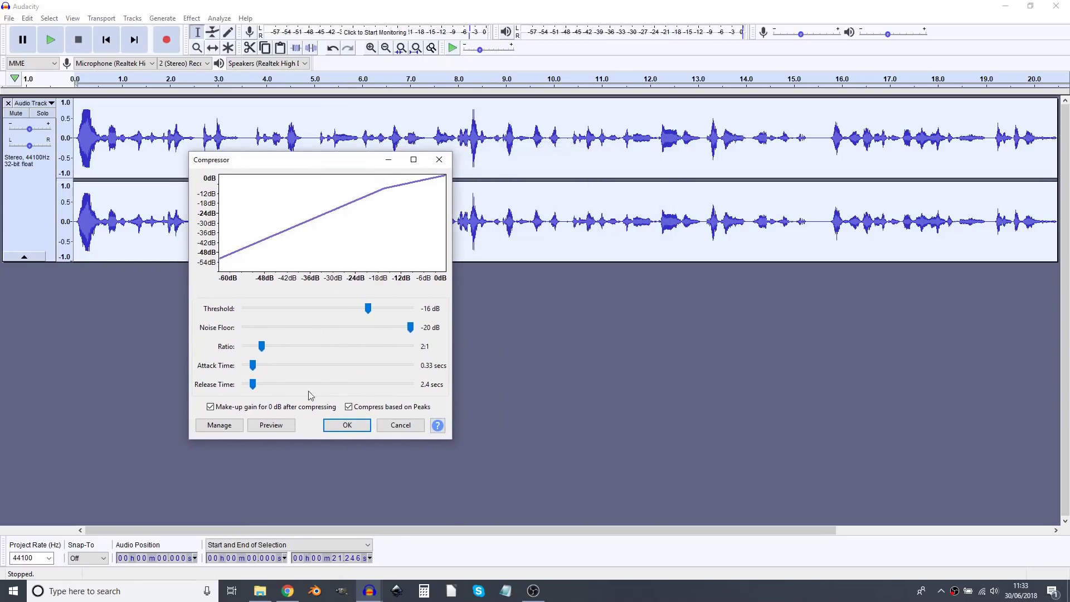
pyautogui.click(344, 425)
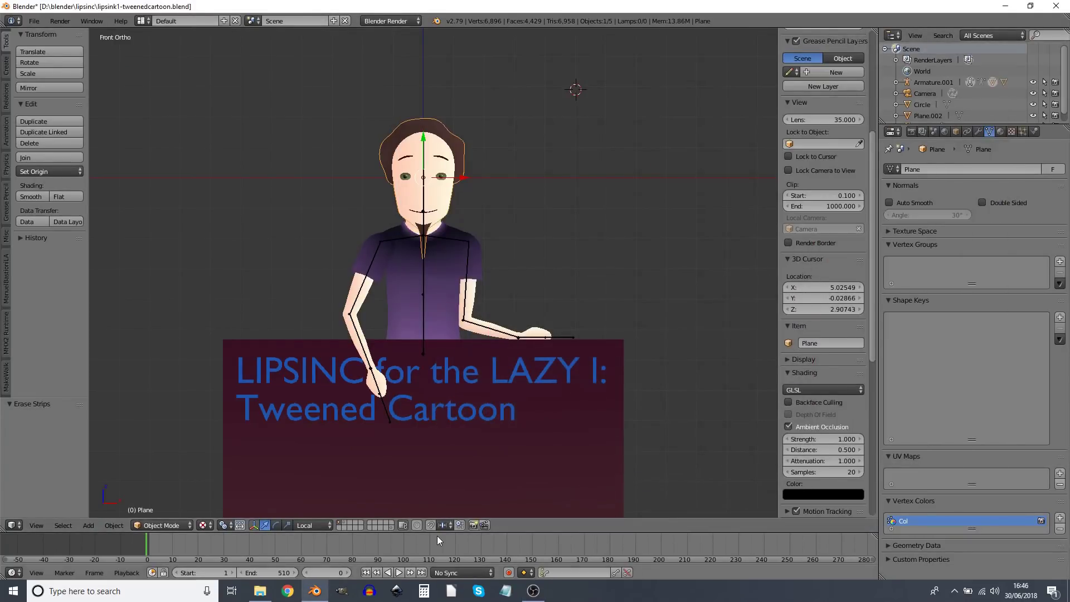
# Step: In Blender, set the timeline's playback sync mode to AV-sync
pyautogui.click(454, 570)
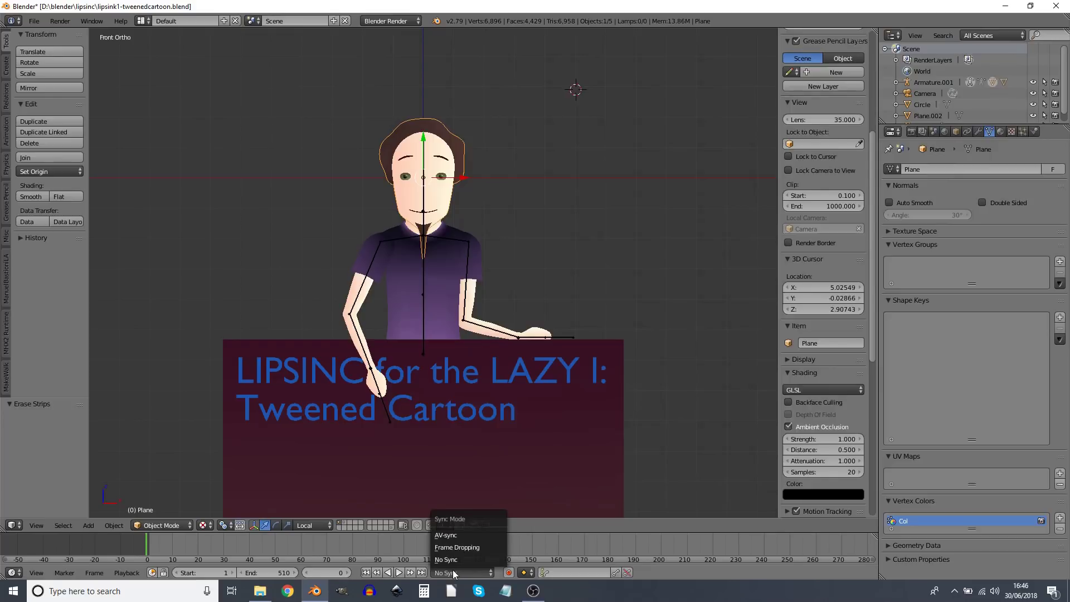
pyautogui.click(456, 534)
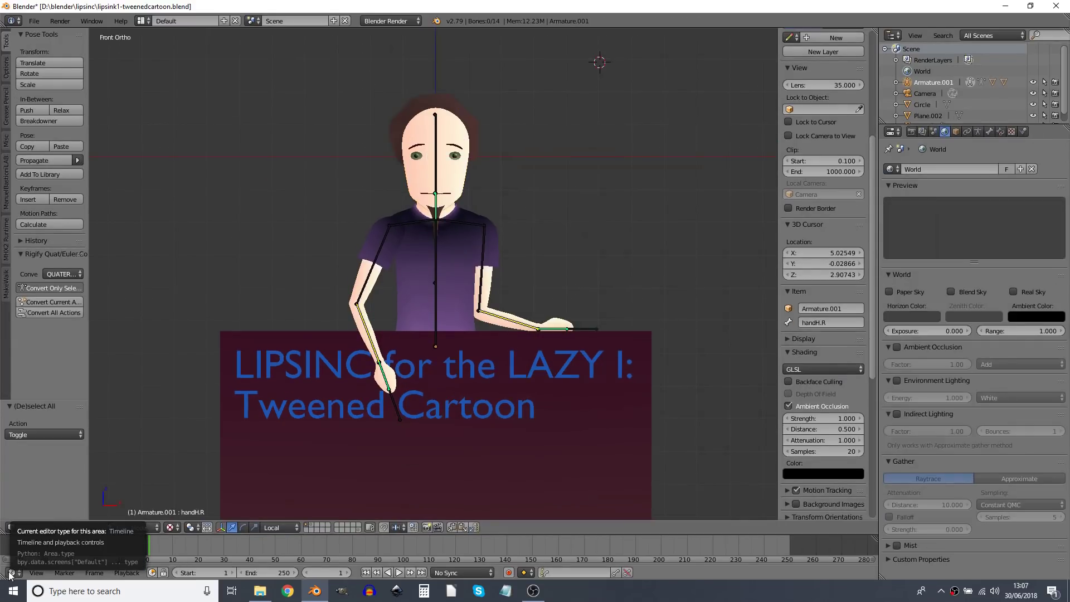
# Step: Make the timeline area taller and change it to the Video Sequence Editor
pyautogui.click(11, 573)
pyautogui.click(88, 552)
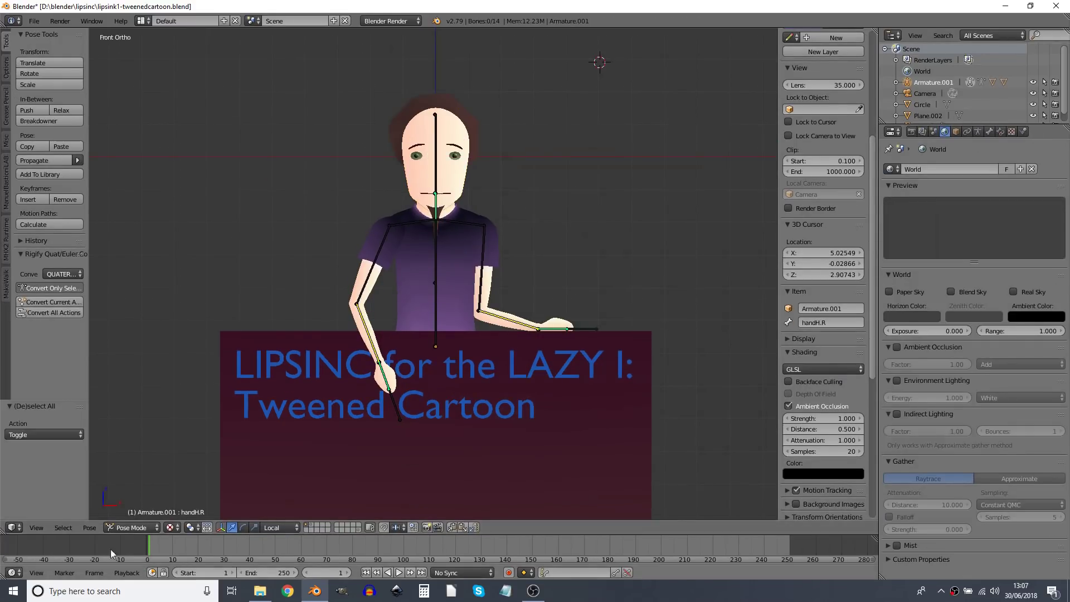
pyautogui.moveTo(351, 534); pyautogui.dragTo(351, 459)
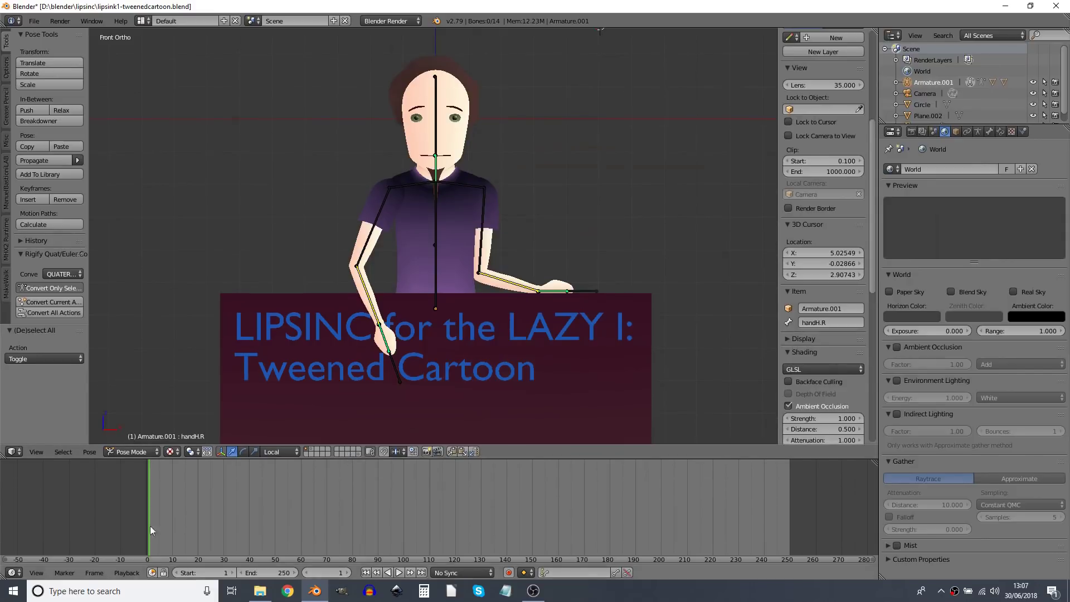
pyautogui.click(11, 574)
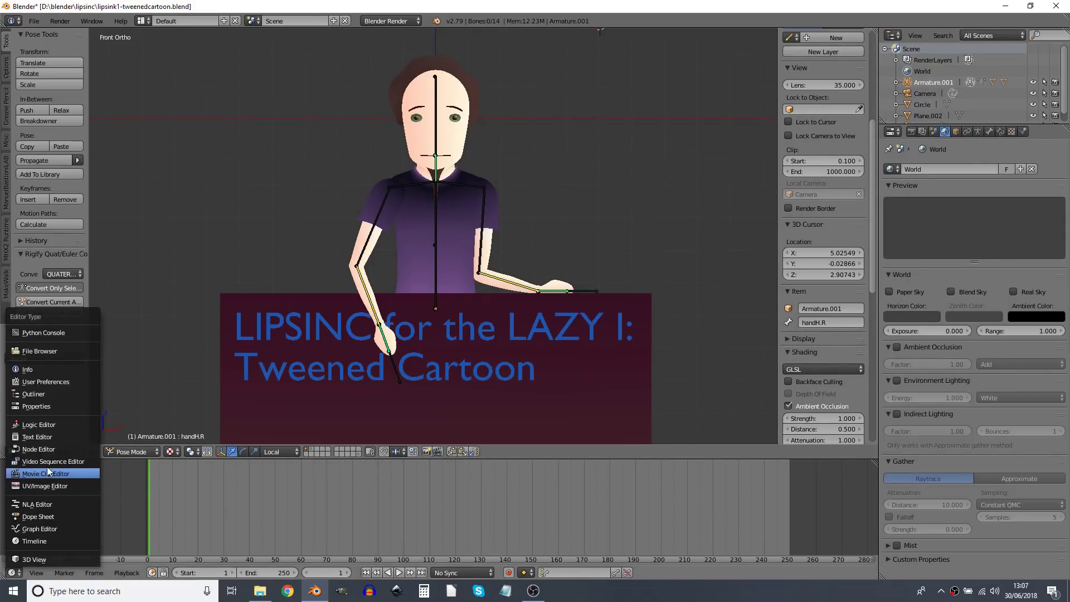
pyautogui.click(72, 461)
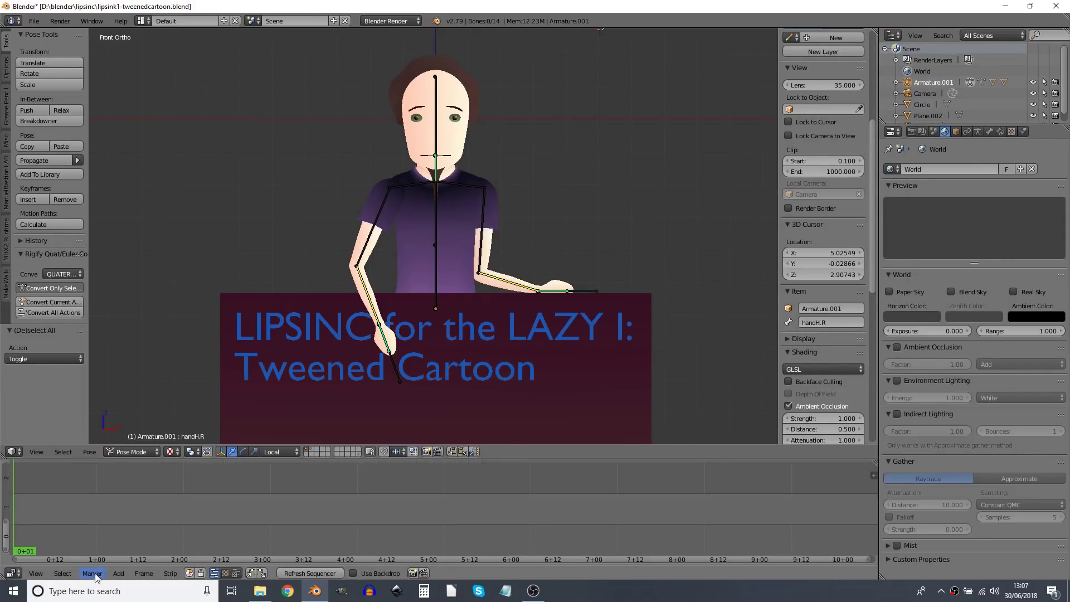
# Step: Add intro.wav from the lipsinc folder as a sound strip starting at frame 1 on channel 1
pyautogui.click(119, 573)
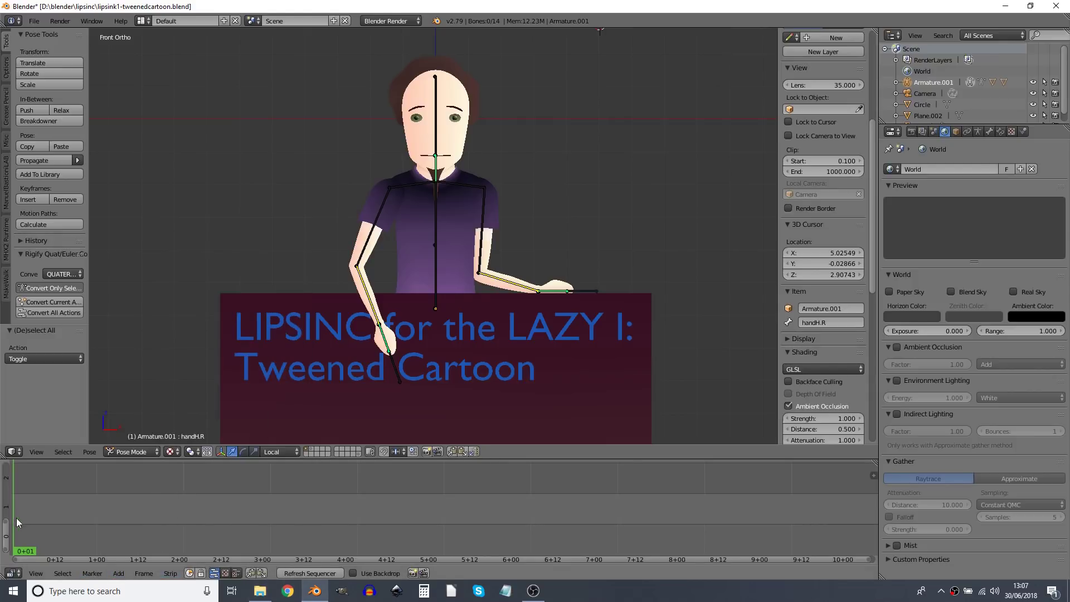
pyautogui.click(120, 573)
pyautogui.click(151, 506)
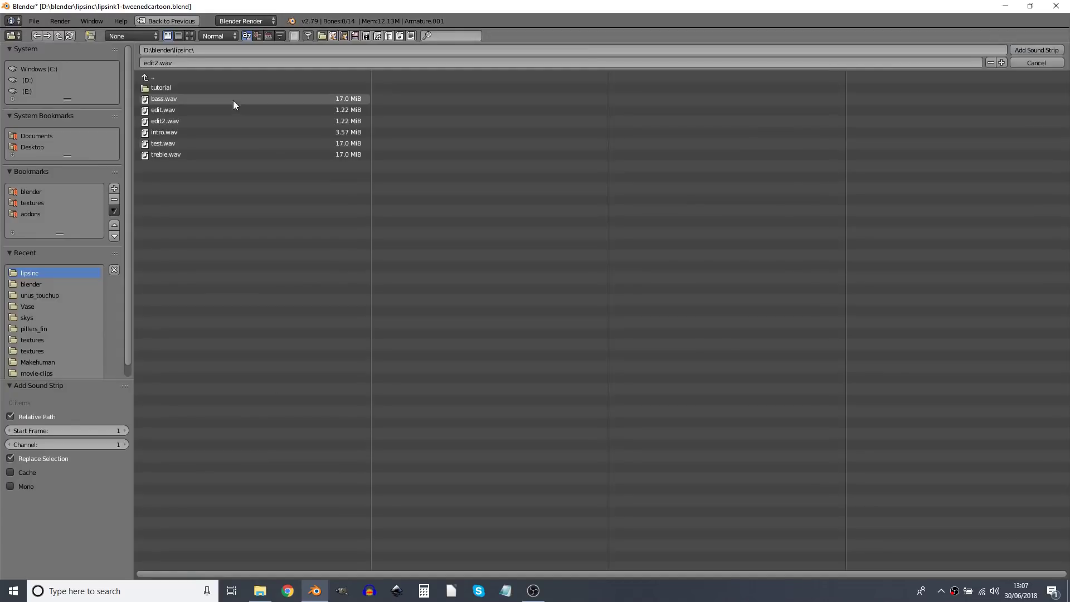
pyautogui.click(184, 133)
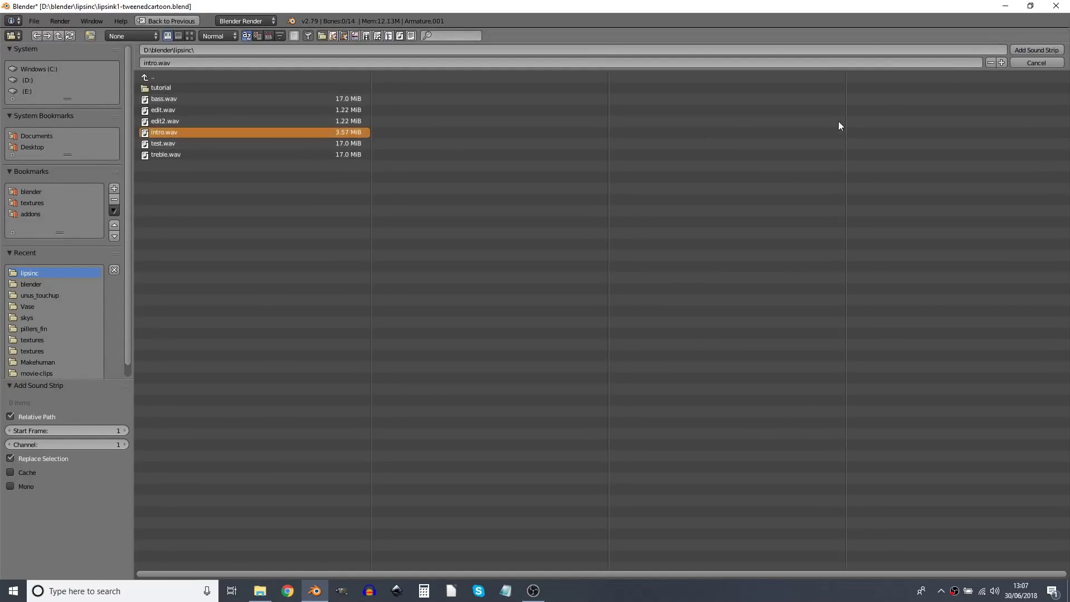
pyautogui.click(1030, 49)
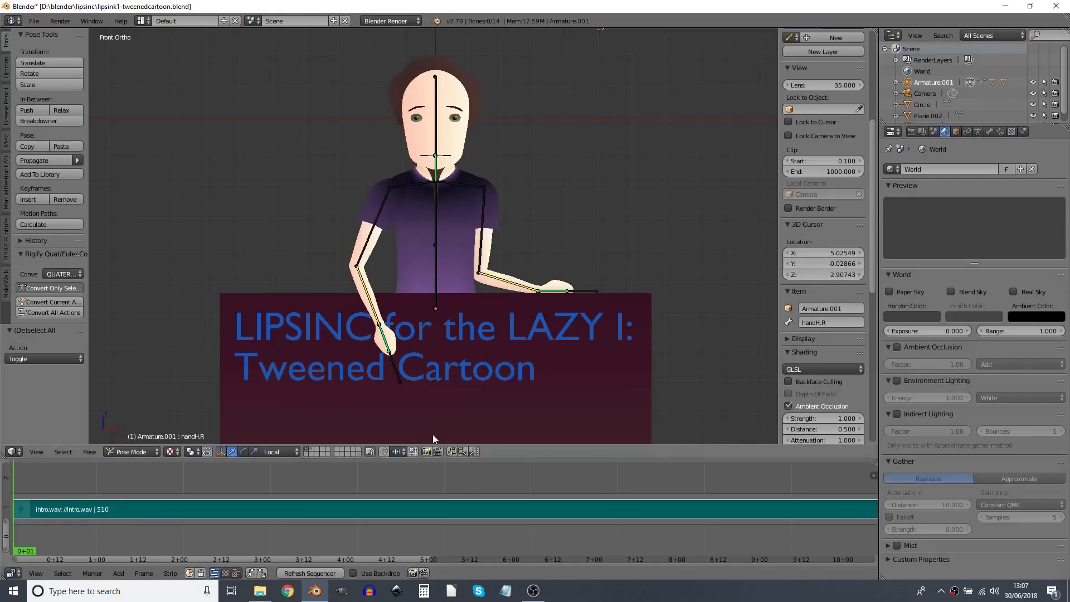
# Step: Show the sequencer's strip properties and enable Draw Waveform for the intro.wav strip
pyautogui.scroll(-4, 566, 496)
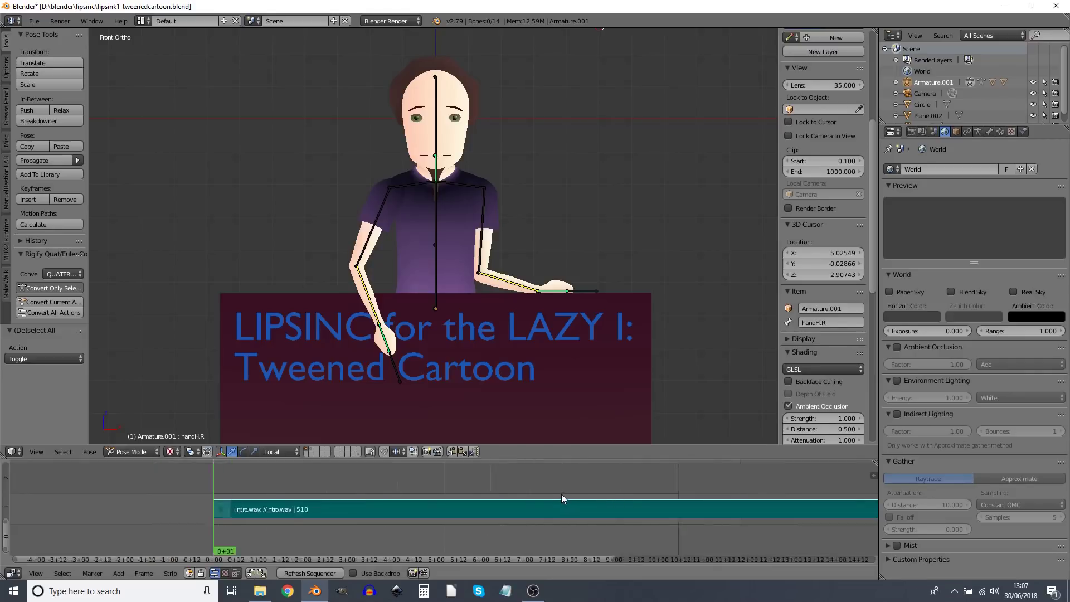
pyautogui.scroll(-4, 574, 494)
pyautogui.keyDown('ctrl'); pyautogui.scroll(-3, 630, 488); pyautogui.keyUp('ctrl')
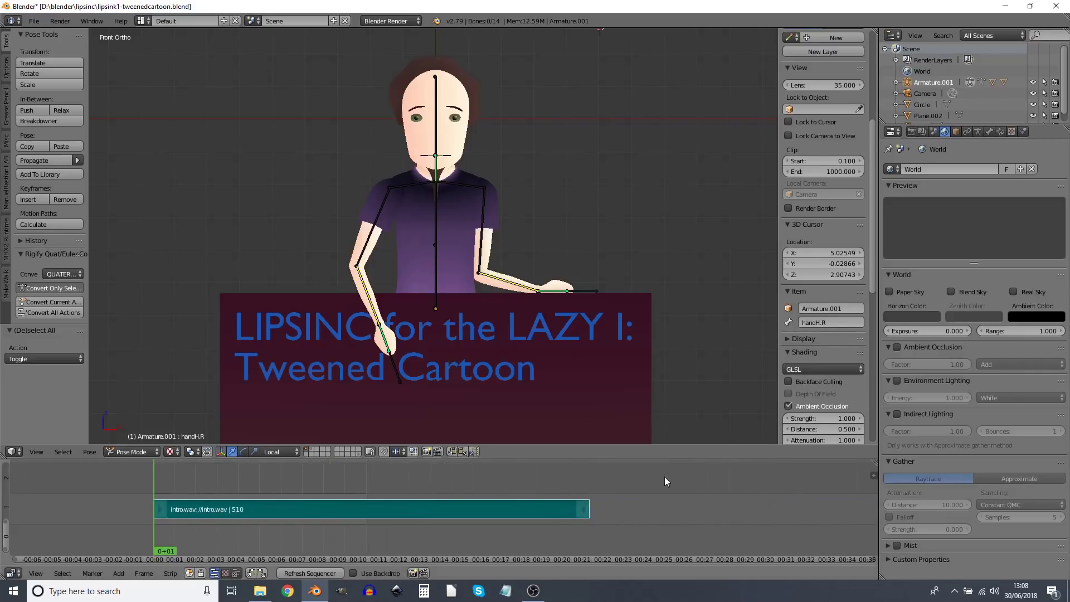
pyautogui.click(872, 477)
pyautogui.scroll(-3, 809, 516)
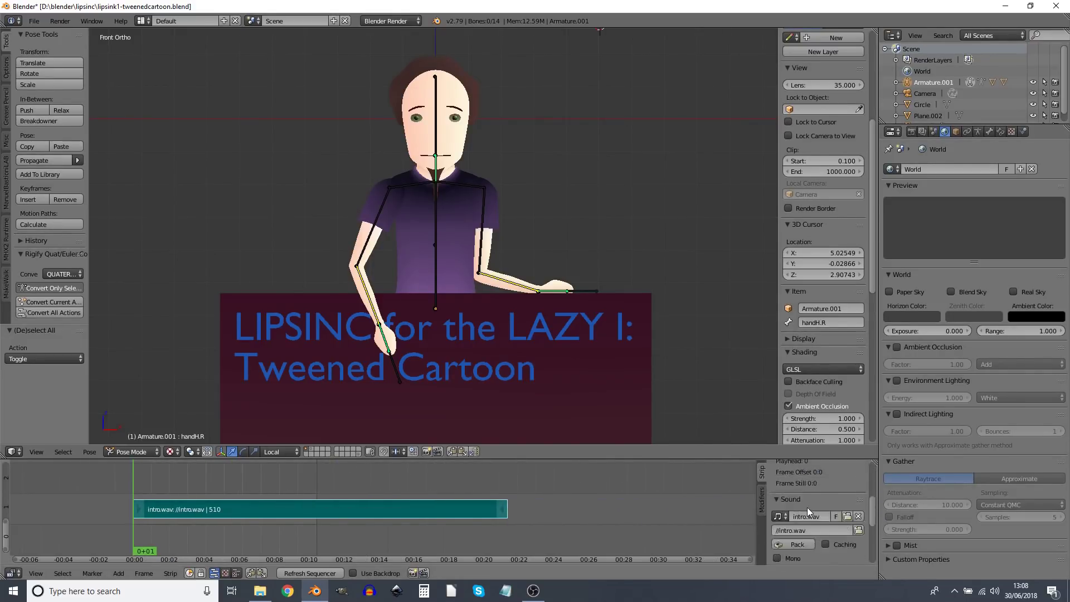
pyautogui.scroll(-3, 808, 507)
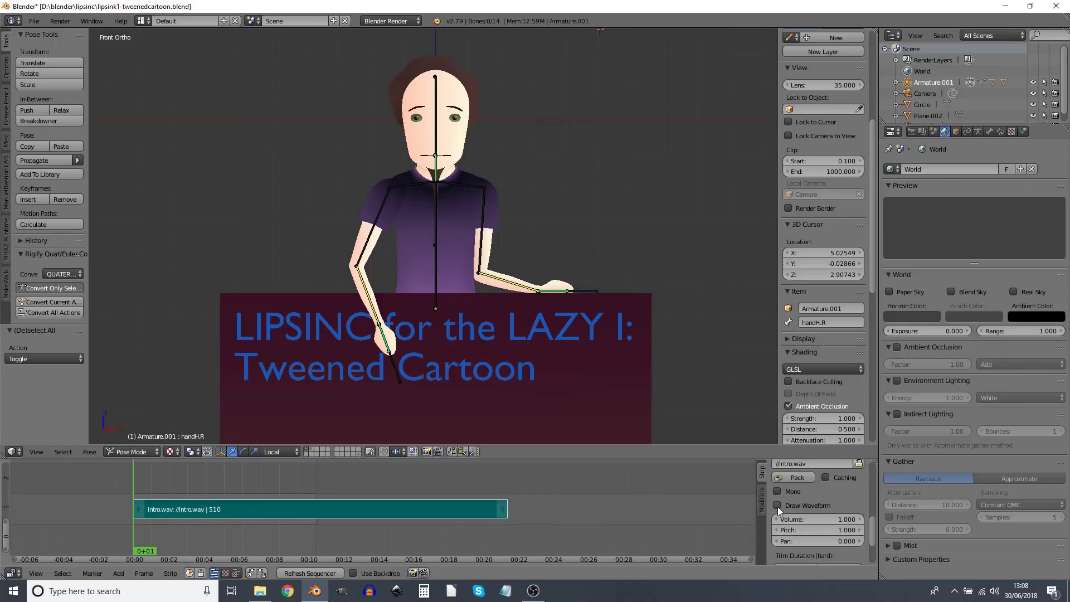
pyautogui.click(777, 505)
pyautogui.scroll(2, 435, 490)
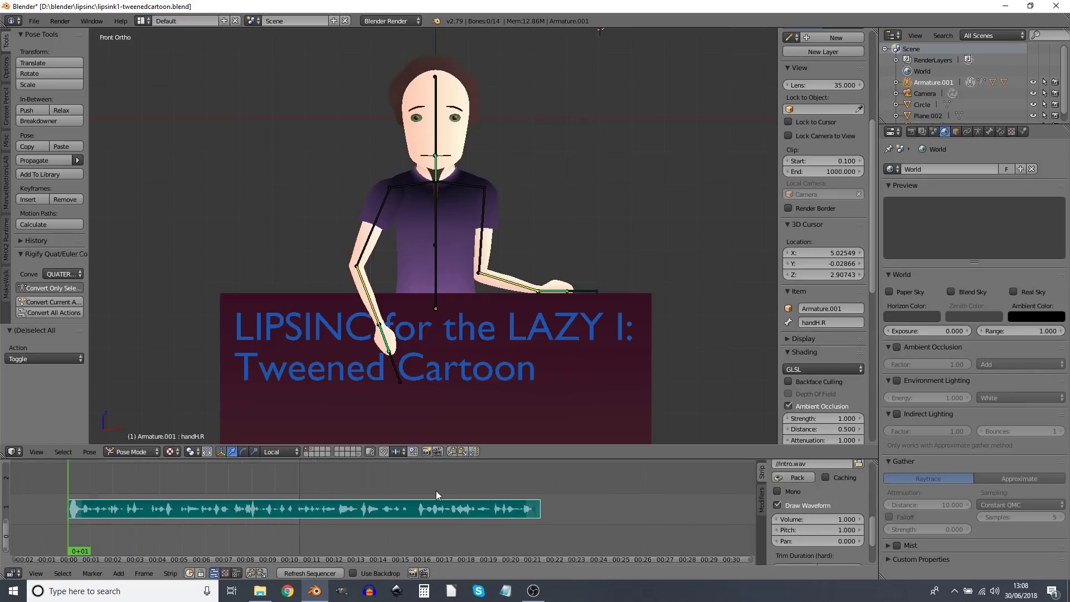
# Step: Select the sound strip's end handle to read its last frame, and set the scene's End Frame to 510
pyautogui.rightClick(537, 511)
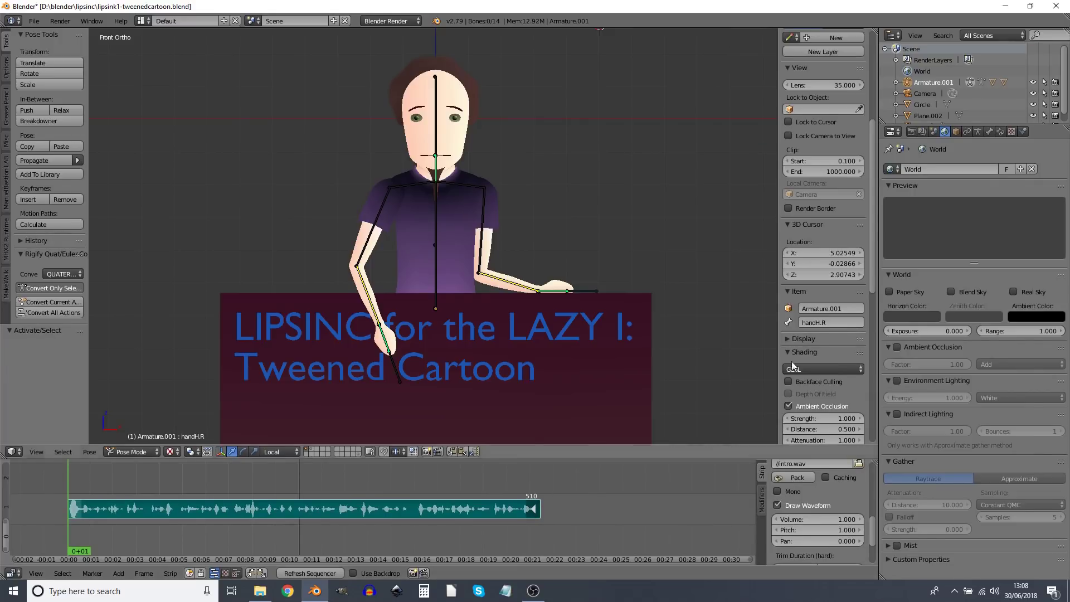
pyautogui.click(912, 133)
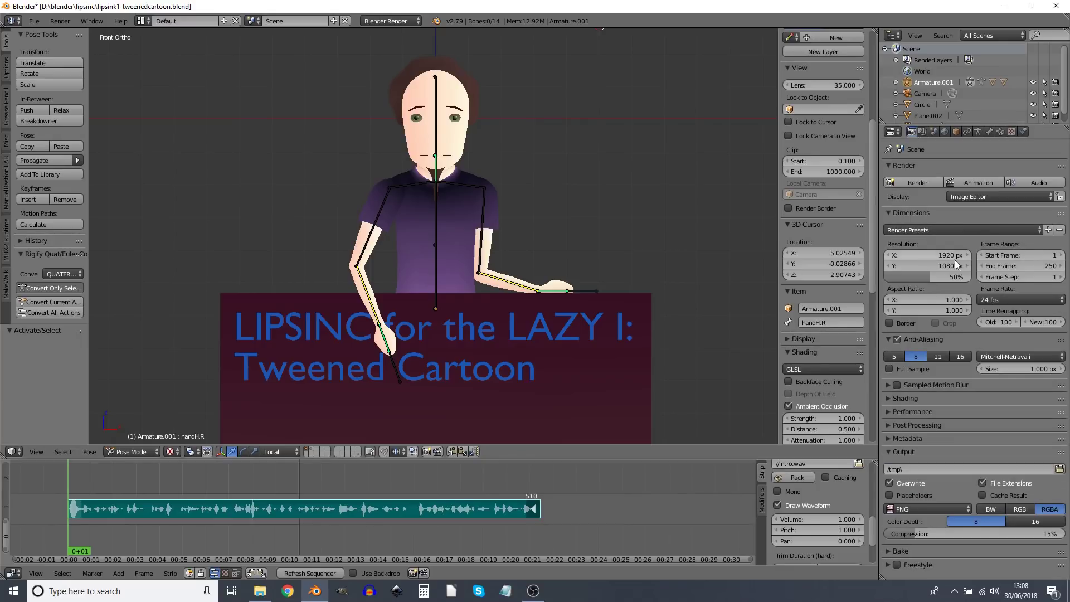
pyautogui.click(1016, 266)
pyautogui.write('510')
pyautogui.press('Return')
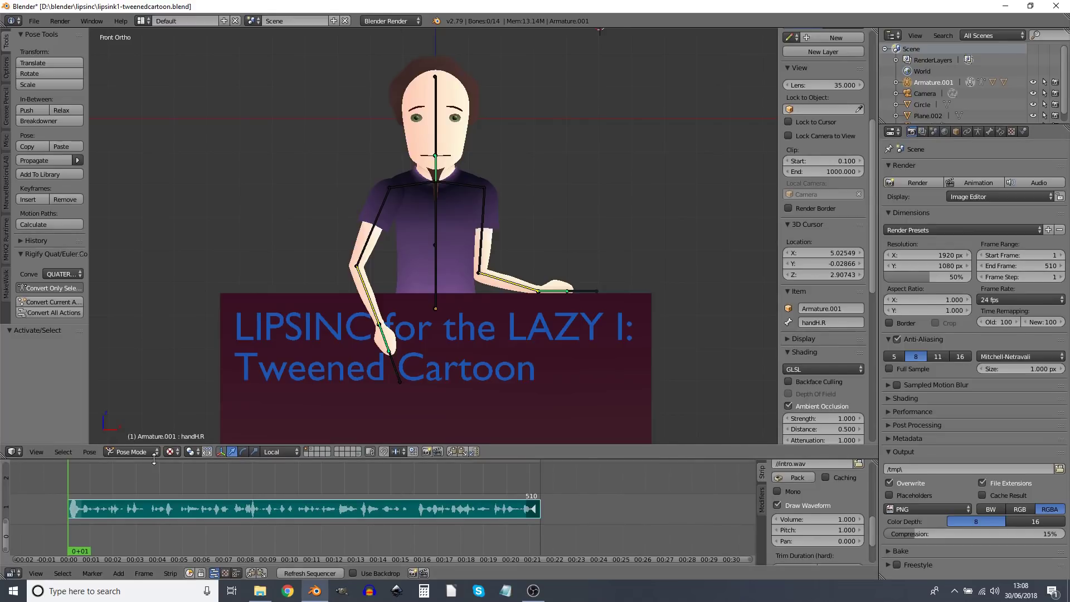
# Step: Enlarge the 3D view around the character's face, select the head mesh Plane and add a Basis shape key to it
pyautogui.moveTo(161, 460); pyautogui.dragTo(162, 507)
pyautogui.scroll(2, 540, 292)
pyautogui.scroll(1, 526, 196)
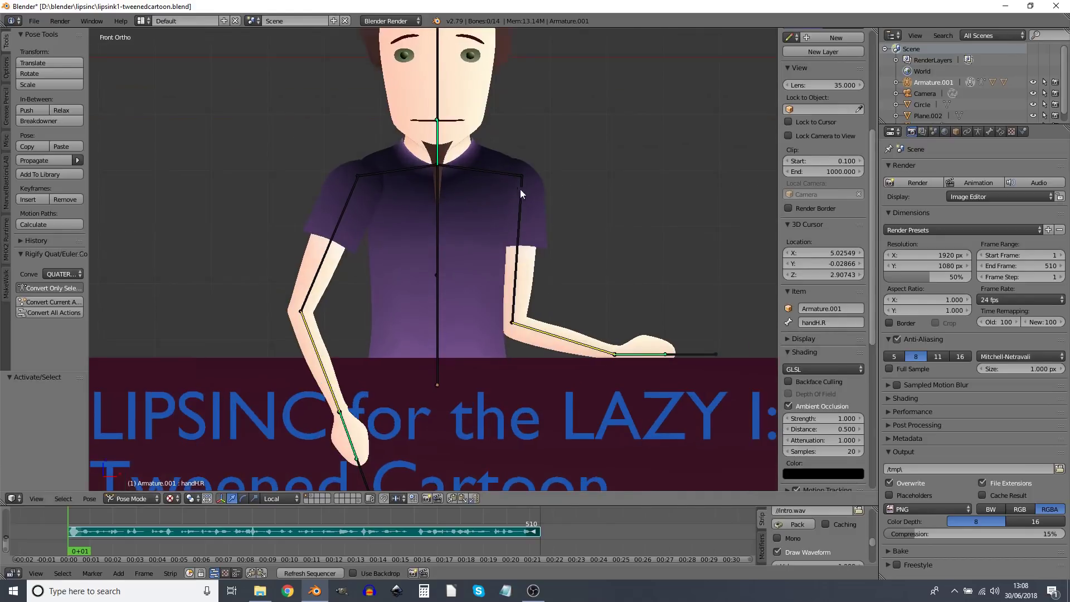
pyautogui.scroll(-1, 502, 159)
pyautogui.scroll(2, 510, 164)
pyautogui.keyDown('shift'); pyautogui.moveTo(508, 112); pyautogui.dragTo(496, 396, button='middle'); pyautogui.keyUp('shift')
pyautogui.rightClick(493, 349)
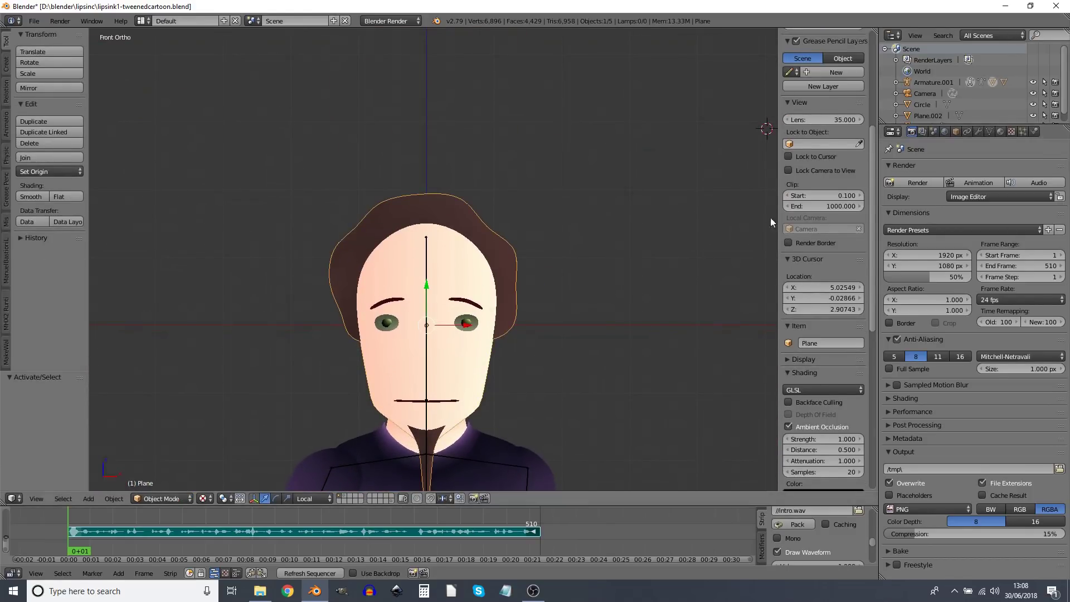
pyautogui.click(990, 134)
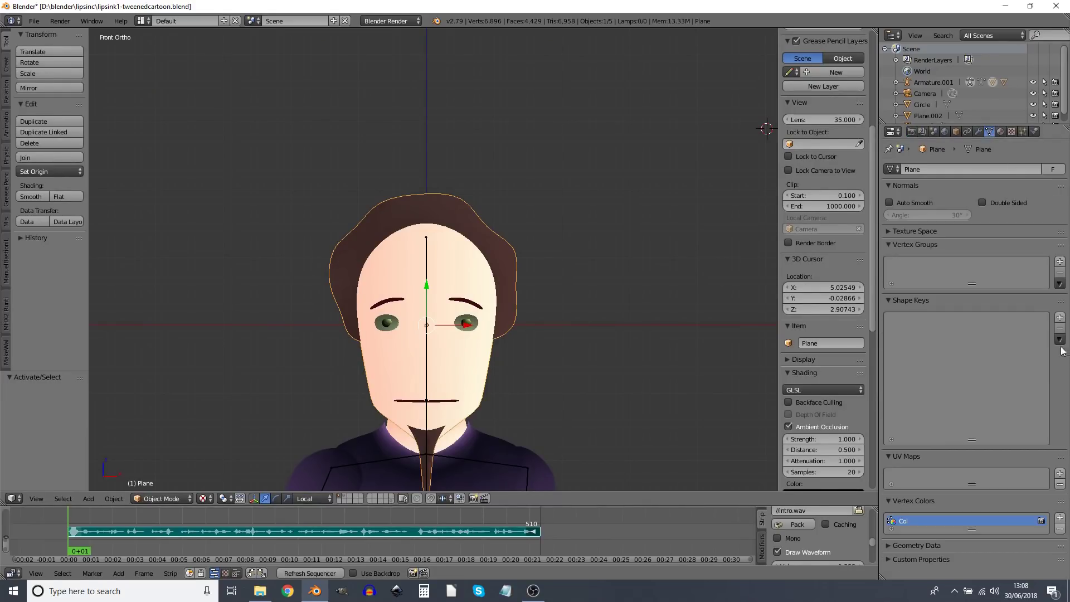
pyautogui.click(1060, 318)
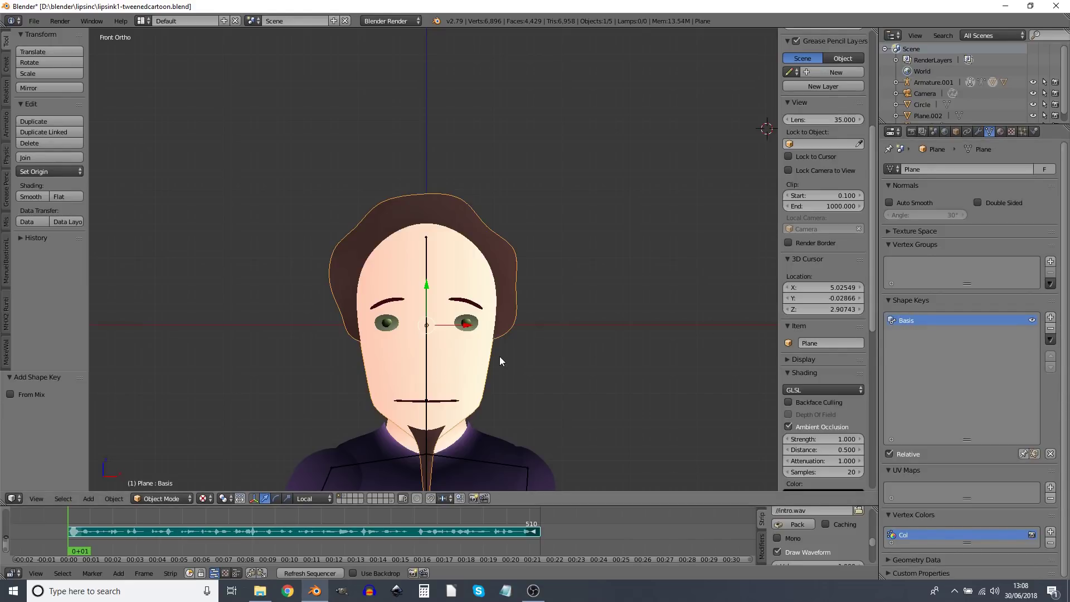
# Step: Add three more shape keys to the head mesh, naming the first two E and O
pyautogui.click(1051, 317)
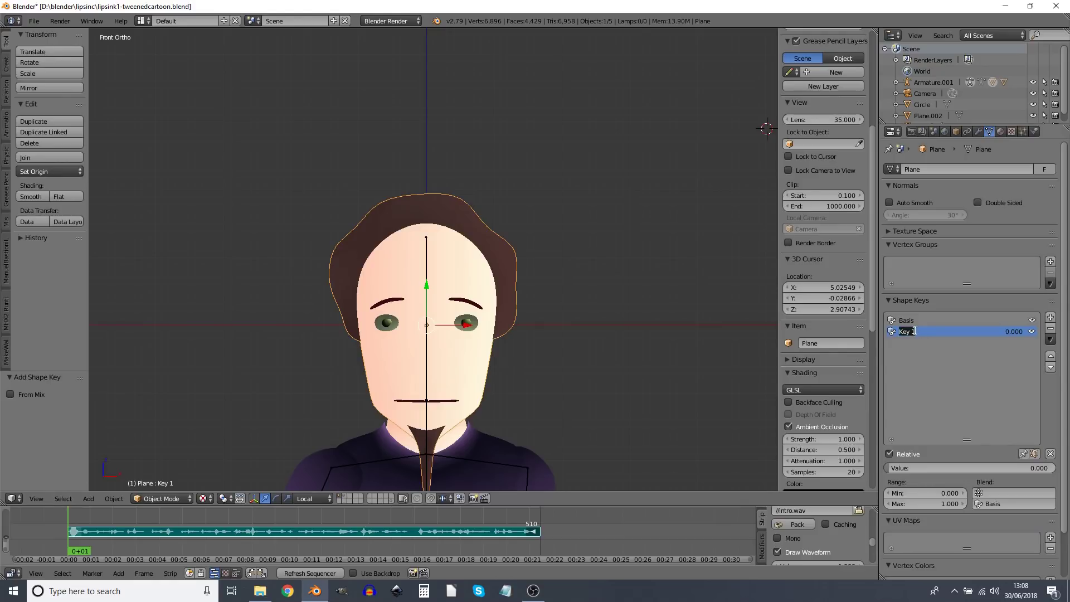
pyautogui.write('E')
pyautogui.click(1050, 317)
pyautogui.click(1051, 317)
pyautogui.doubleClick(904, 343)
pyautogui.write('O')
pyautogui.press('Return')
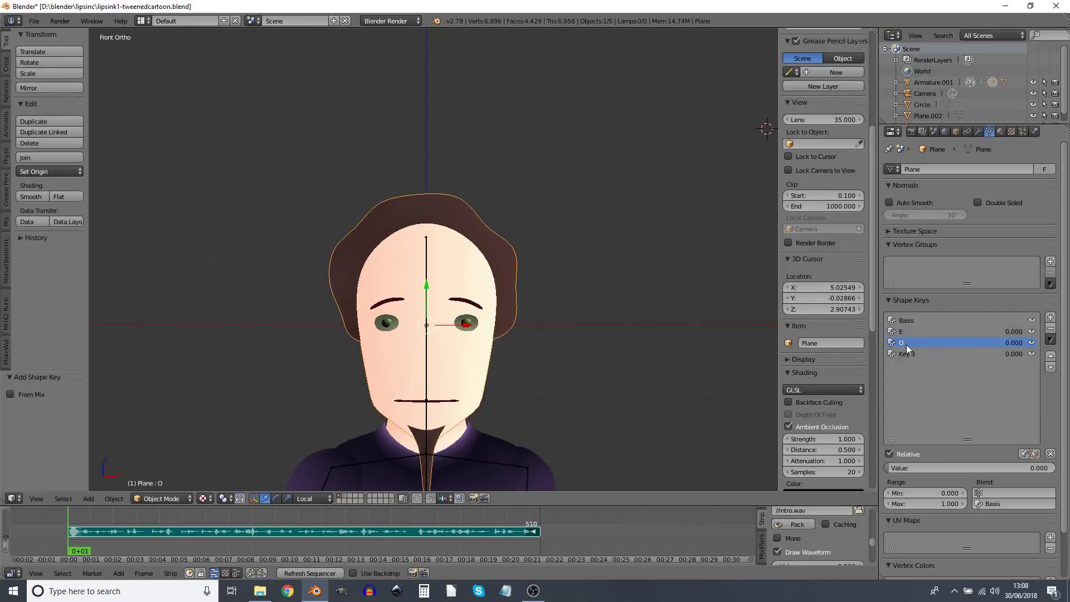
# Step: Rename the remaining shape key W, add another named Chin, and make Basis the active key
pyautogui.doubleClick(906, 354)
pyautogui.write('W')
pyautogui.press('Return')
pyautogui.click(1051, 317)
pyautogui.doubleClick(903, 365)
pyautogui.write('C')
pyautogui.press('Return')
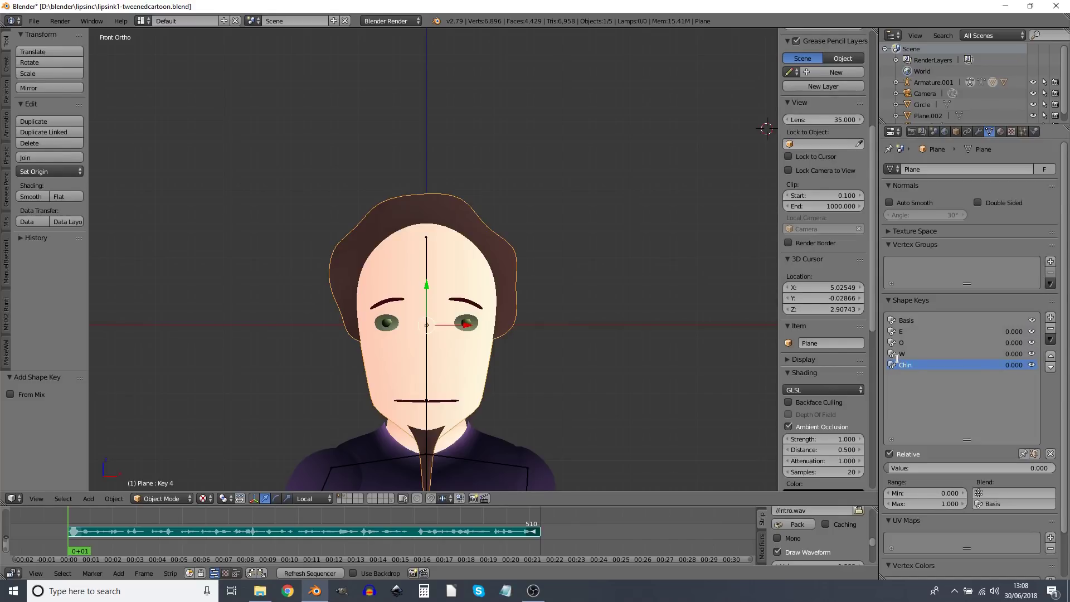
pyautogui.click(911, 323)
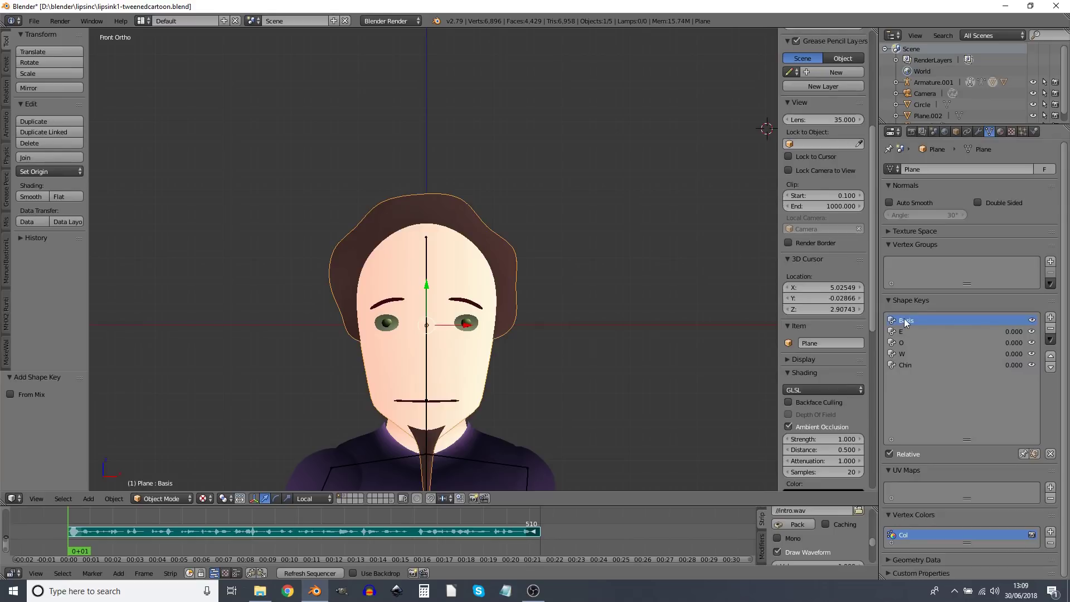
# Step: Pull one vertex on the side of the hair outward and upward into a spike in the Basis shape key
pyautogui.press('Tab')
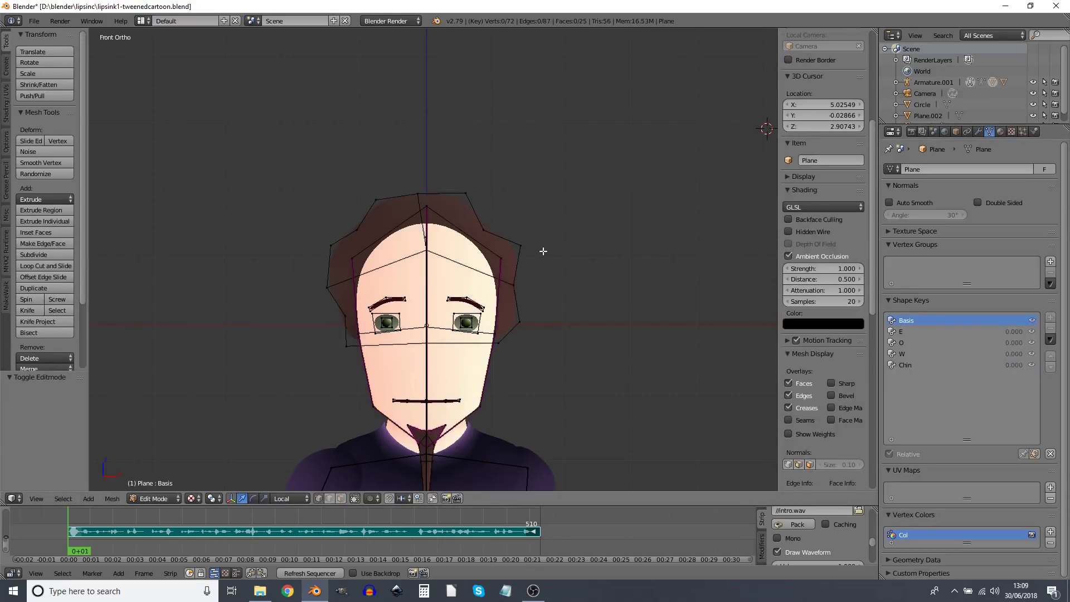
pyautogui.rightClick(520, 244)
pyautogui.moveTo(520, 245); pyautogui.dragTo(589, 211)
pyautogui.press('Tab')
# Step: Shape the mouth of the E shape key wide and slightly open by spreading its corners and parting the lips, and preview its value
pyautogui.click(920, 332)
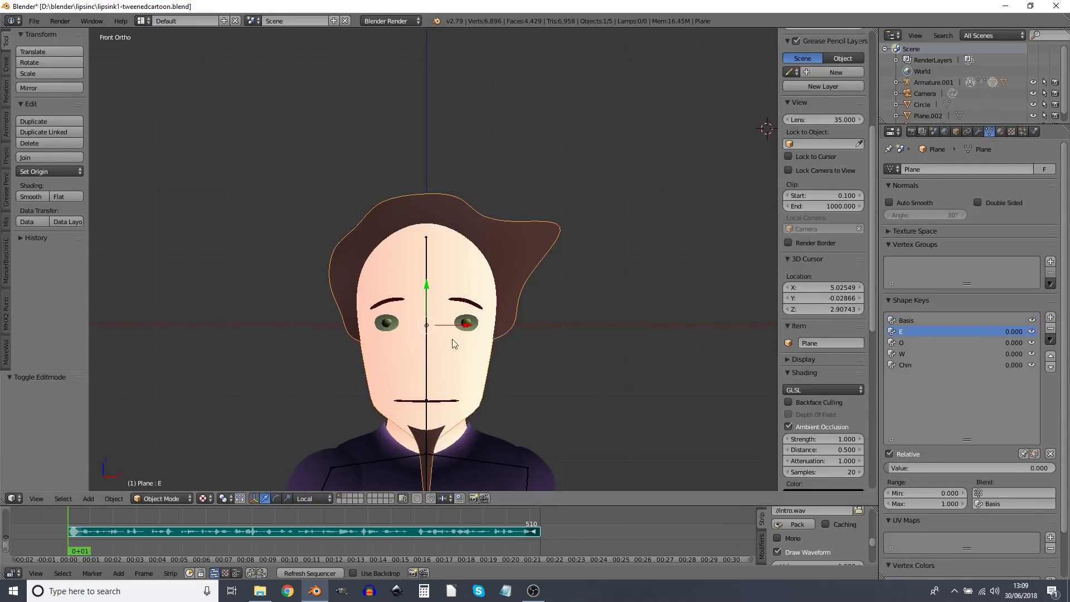
pyautogui.press('Tab')
pyautogui.rightClick(460, 400)
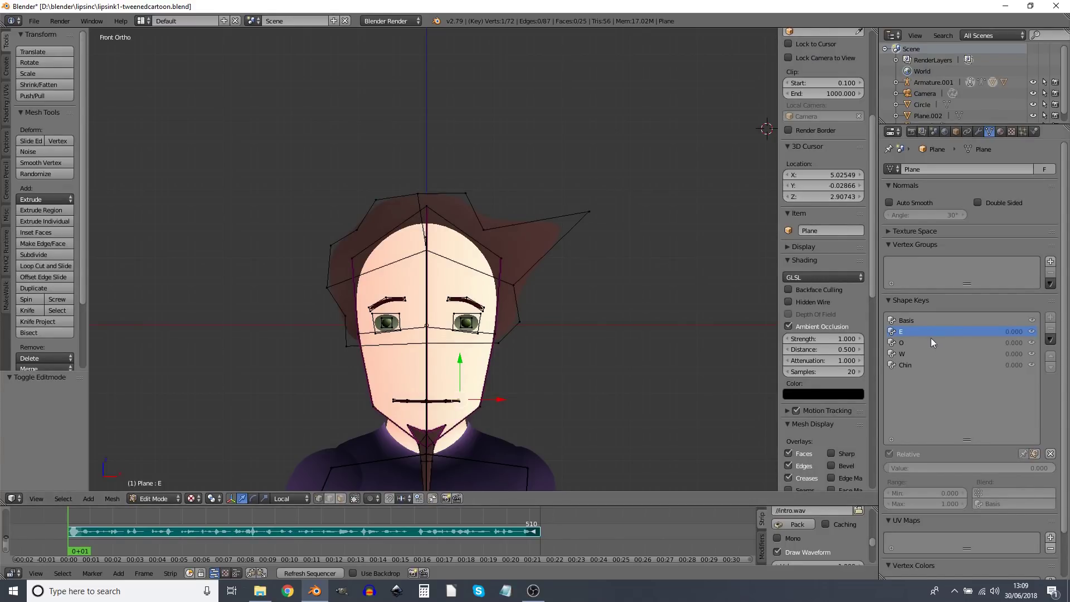
pyautogui.press('a')
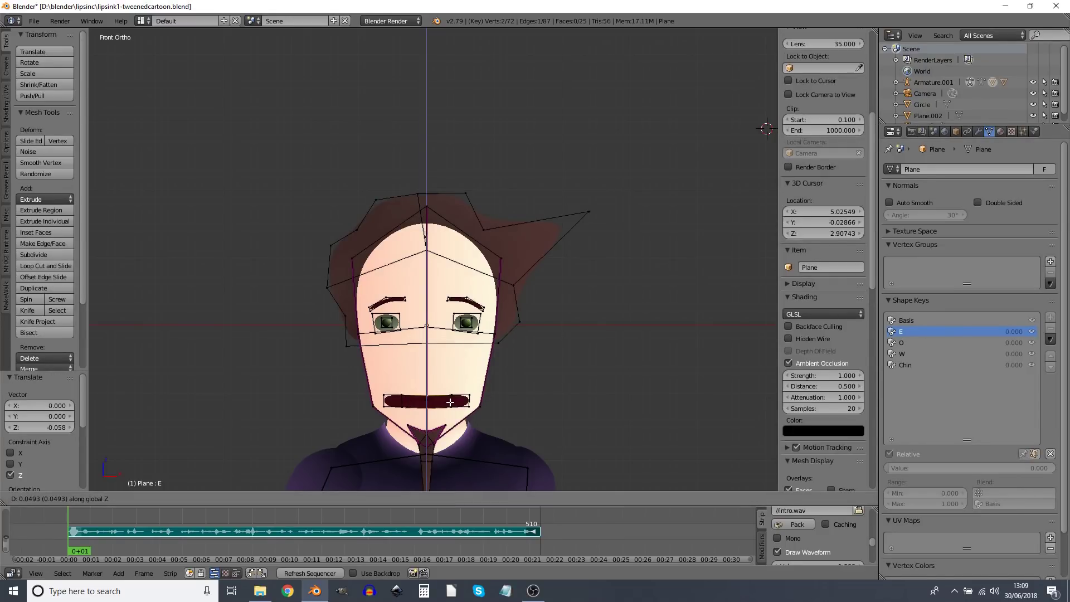
pyautogui.click(450, 402)
pyautogui.press('Tab')
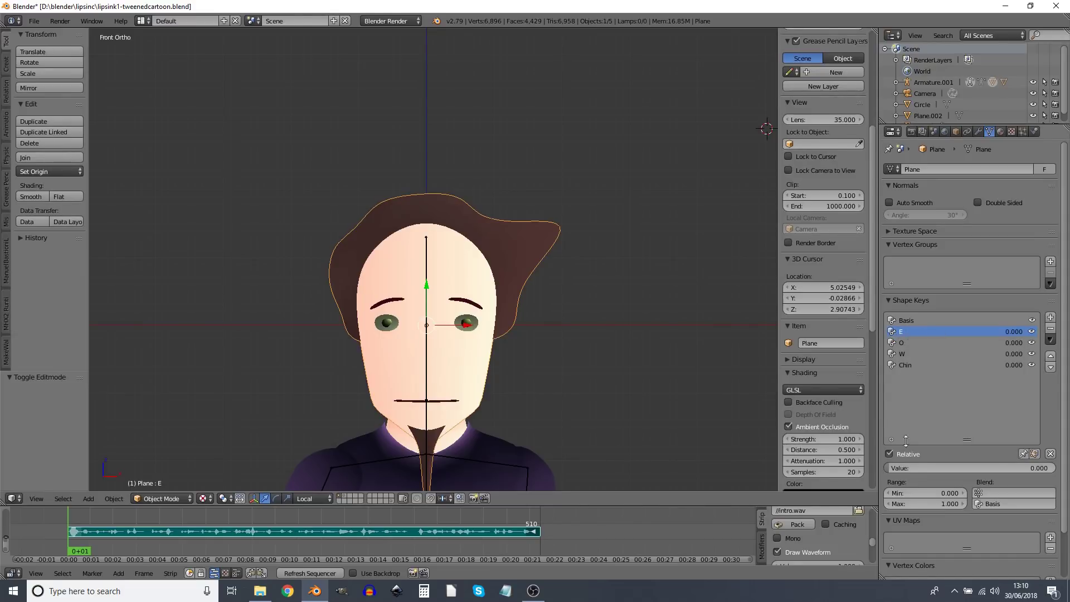
pyautogui.moveTo(906, 468)
pyautogui.mouseDown()
pyautogui.moveTo(1053, 468)
pyautogui.moveTo(889, 468)
pyautogui.mouseUp()
# Step: Shape the O shape key's mouth into a round opening, narrowed along X and stretched along Z, and preview its value
pyautogui.click(892, 343)
pyautogui.press('Tab')
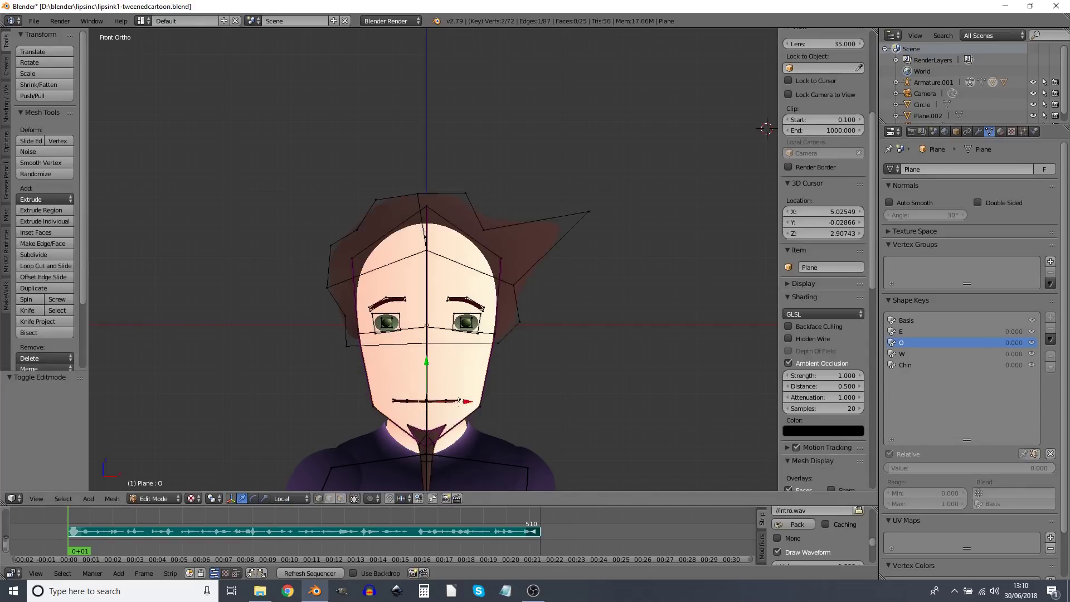
pyautogui.rightClick(444, 400)
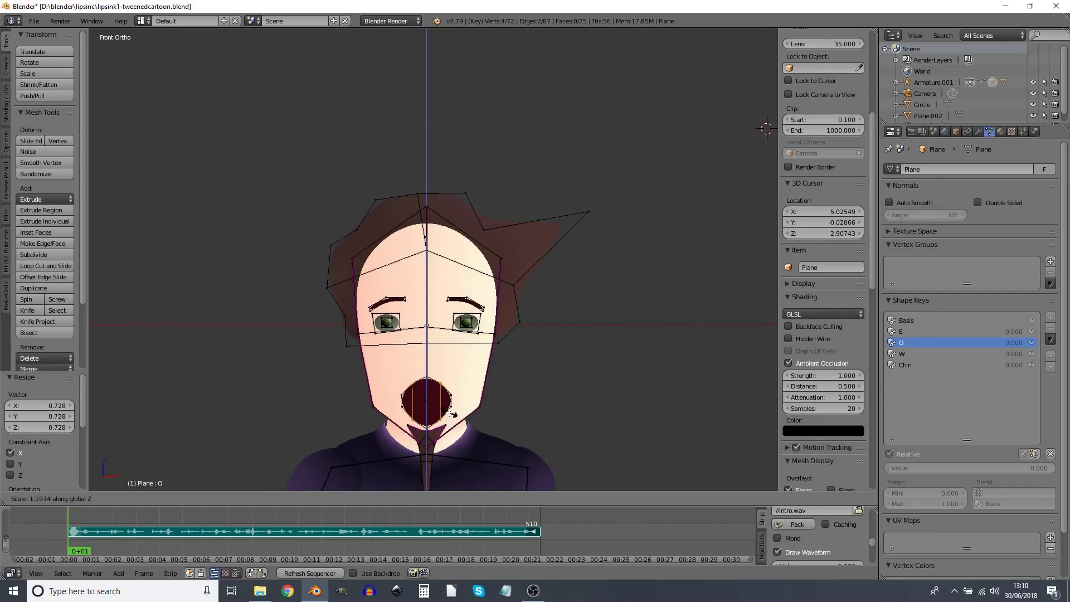
pyautogui.click(450, 414)
pyautogui.press('Tab')
pyautogui.moveTo(902, 468)
pyautogui.mouseDown()
pyautogui.moveTo(1056, 468)
pyautogui.moveTo(897, 468)
pyautogui.mouseUp()
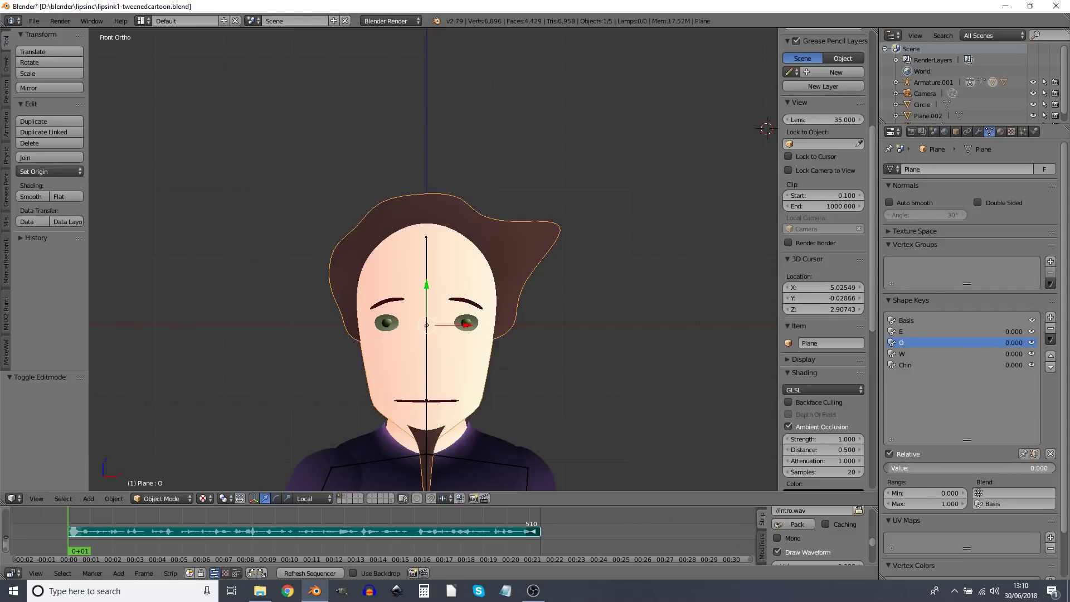
# Step: Preview the E shape key's value, and edit the mouth vertices in the W shape key
pyautogui.click(901, 332)
pyautogui.moveTo(926, 469); pyautogui.dragTo(897, 468)
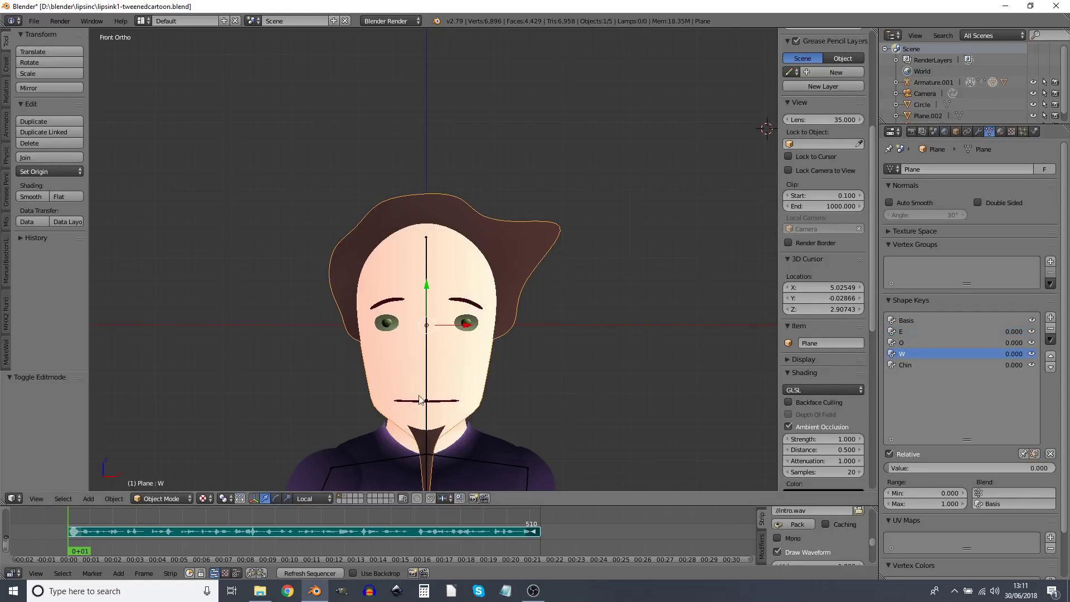
pyautogui.press('Tab')
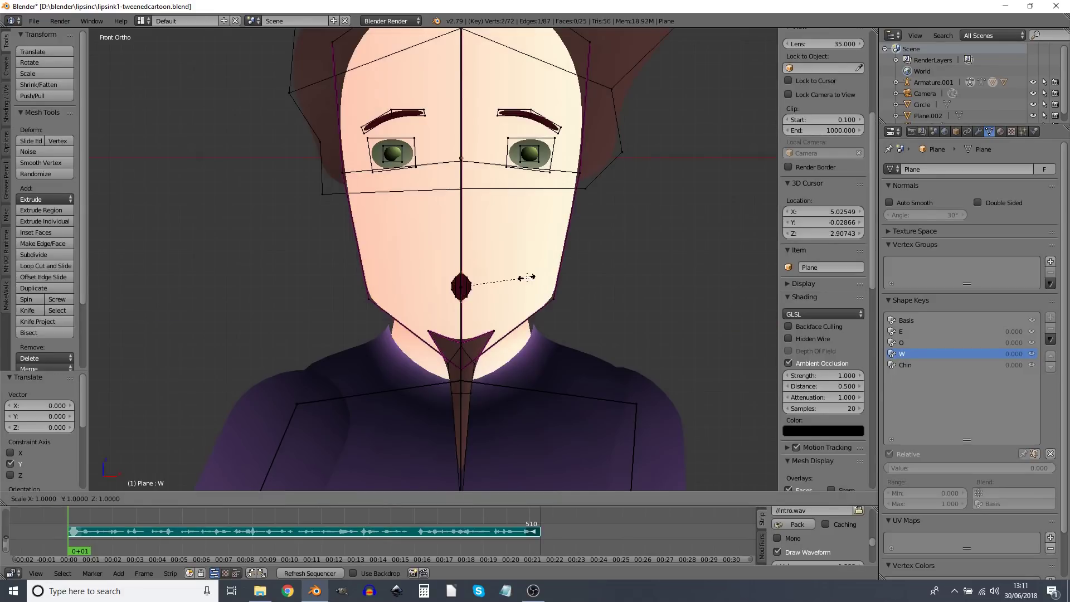
pyautogui.press('Tab')
# Step: In the Chin shape key, select the jaw, chin and beard vertices and move them 0.2 down along the Y axis
pyautogui.click(903, 365)
pyautogui.press('Tab')
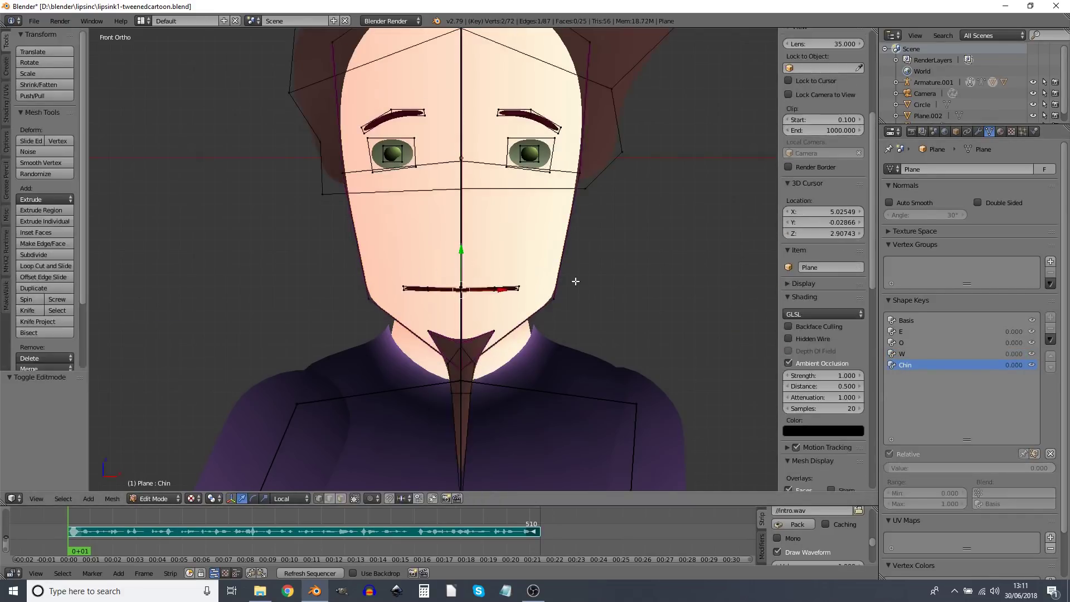
pyautogui.rightClick(368, 298)
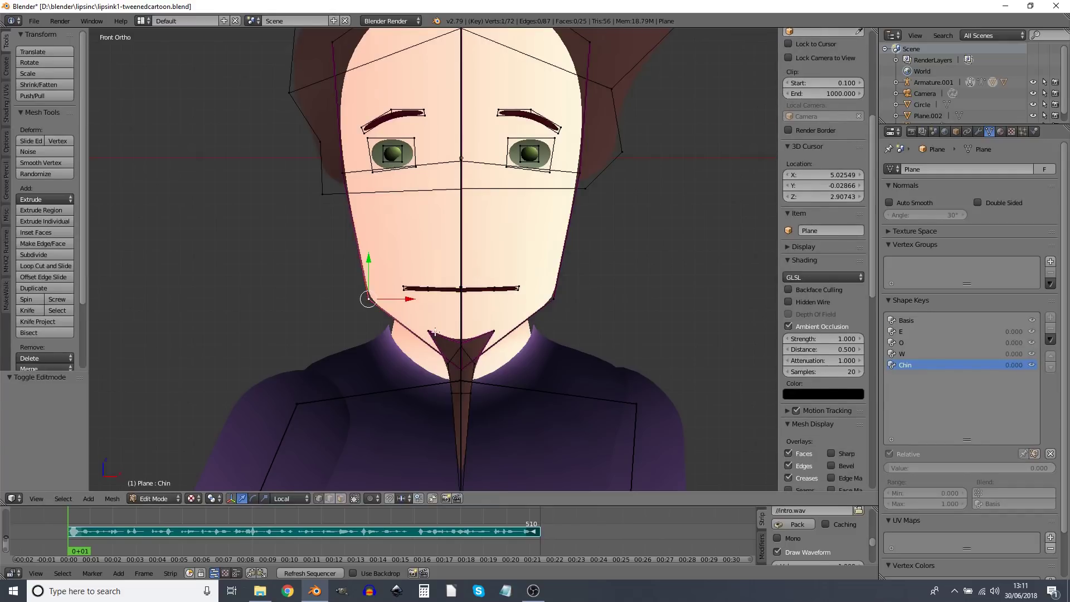
pyautogui.press('c')
pyautogui.moveTo(434, 332)
pyautogui.mouseDown()
pyautogui.moveTo(456, 355)
pyautogui.moveTo(446, 349)
pyautogui.moveTo(461, 513)
pyautogui.moveTo(485, 422)
pyautogui.mouseUp()
pyautogui.rightClick(471, 431)
pyautogui.keyDown('ctrl'); pyautogui.moveTo(460, 321); pyautogui.dragTo(460, 342); pyautogui.keyUp('ctrl')
pyautogui.click(460, 342)
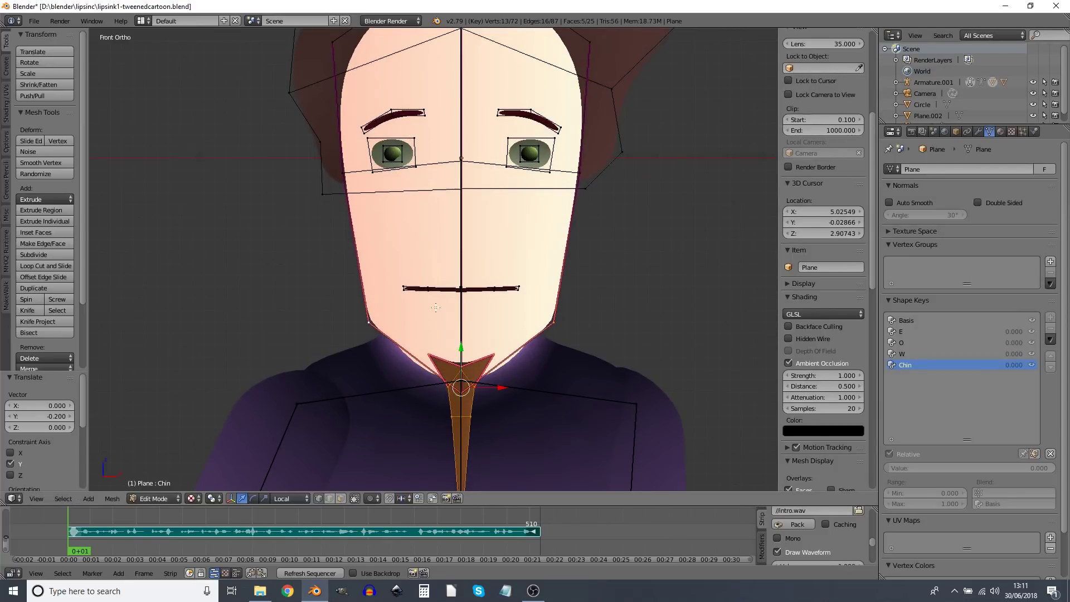
# Step: Lower all the mouth vertices slightly in the Chin shape key, and preview the key's value
pyautogui.press('a')
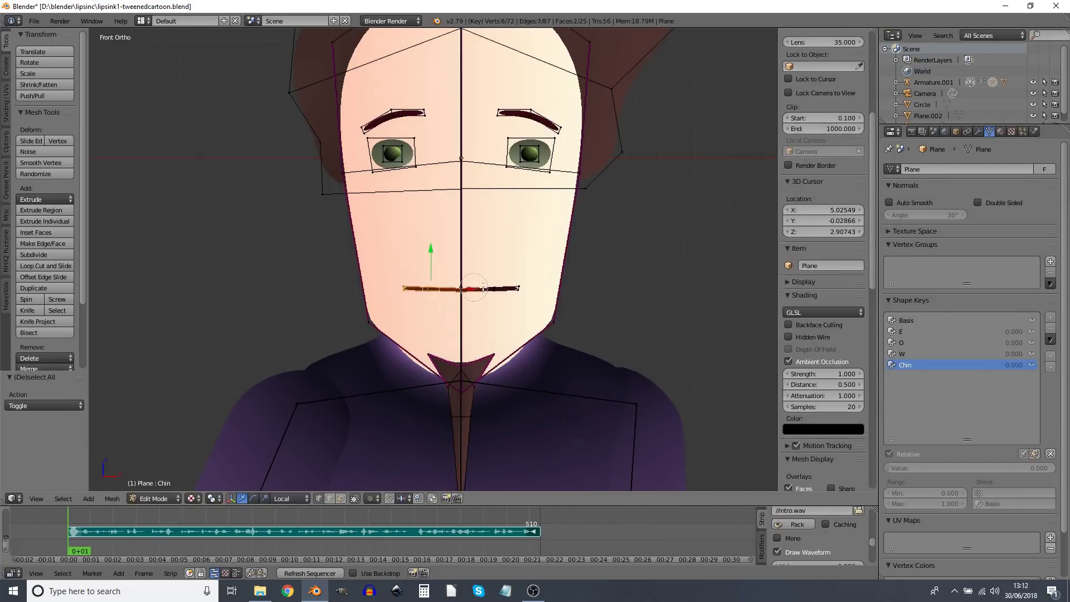
pyautogui.moveTo(487, 288); pyautogui.dragTo(517, 287)
pyautogui.rightClick(516, 288)
pyautogui.keyDown('ctrl'); pyautogui.moveTo(461, 246); pyautogui.dragTo(461, 258); pyautogui.keyUp('ctrl')
pyautogui.press('Return')
pyautogui.press('Tab')
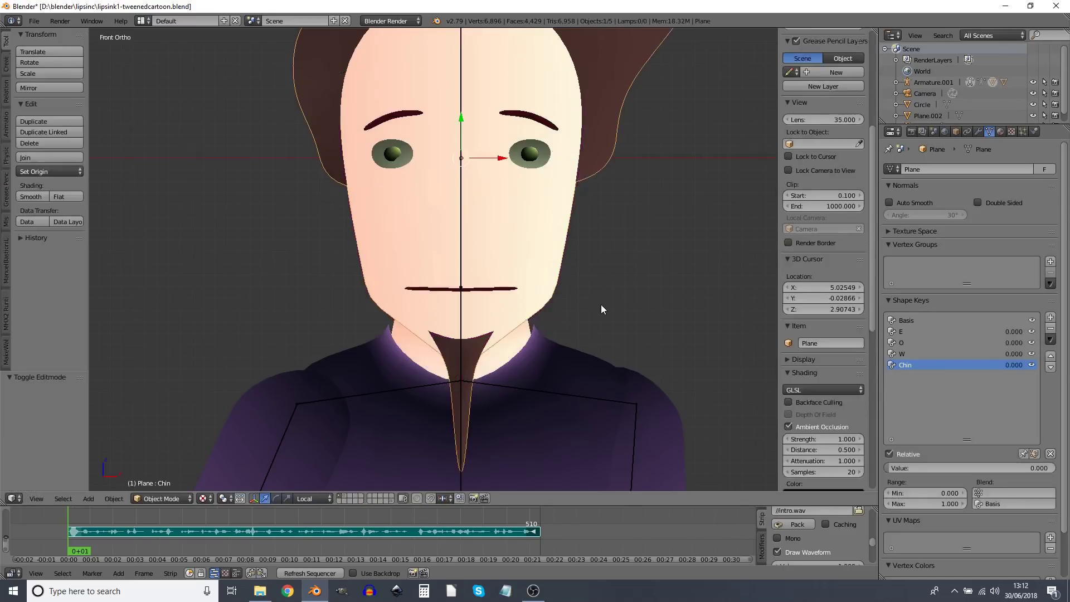
pyautogui.moveTo(891, 468); pyautogui.dragTo(980, 469)
pyautogui.hotkey('ctrl', 'z')
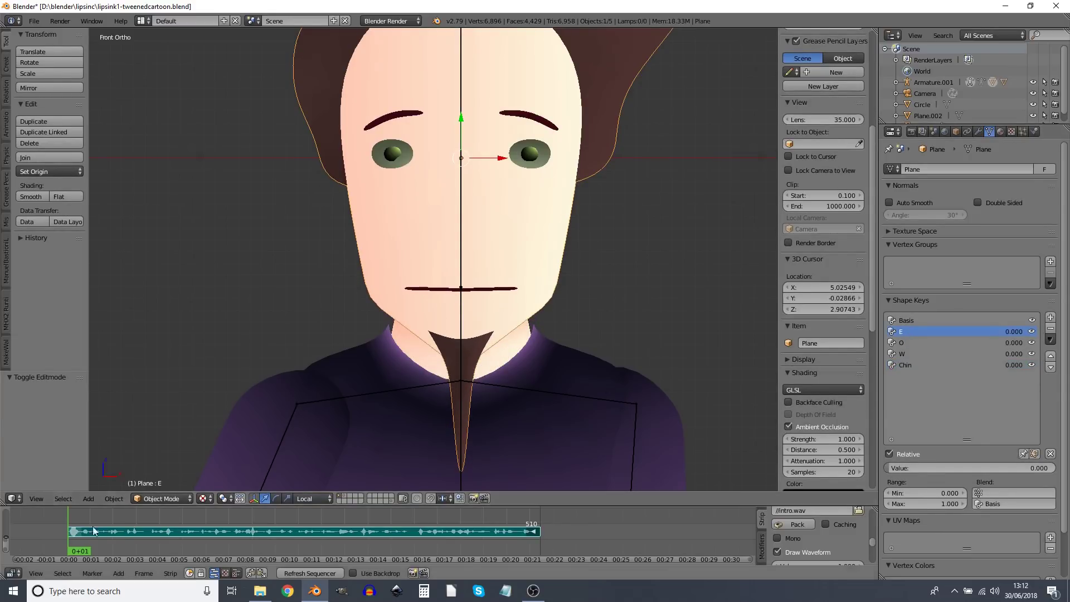
# Step: Split the 3D view horizontally and turn the lower area into a Graph Editor
pyautogui.moveTo(2, 494); pyautogui.dragTo(3, 375)
pyautogui.click(14, 499)
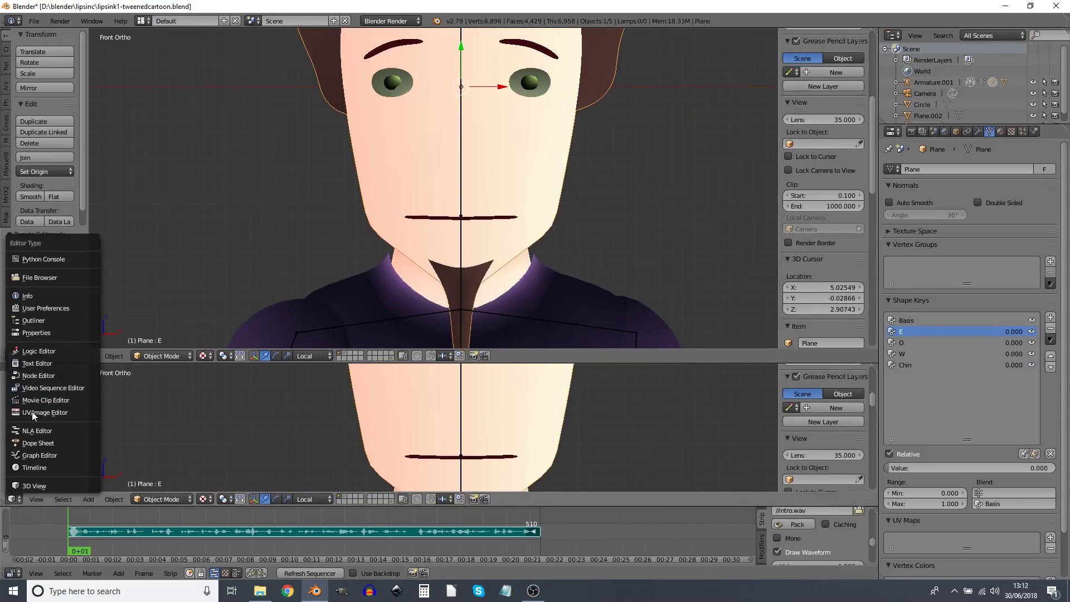
pyautogui.click(42, 456)
pyautogui.moveTo(182, 443); pyautogui.dragTo(216, 461, button='middle')
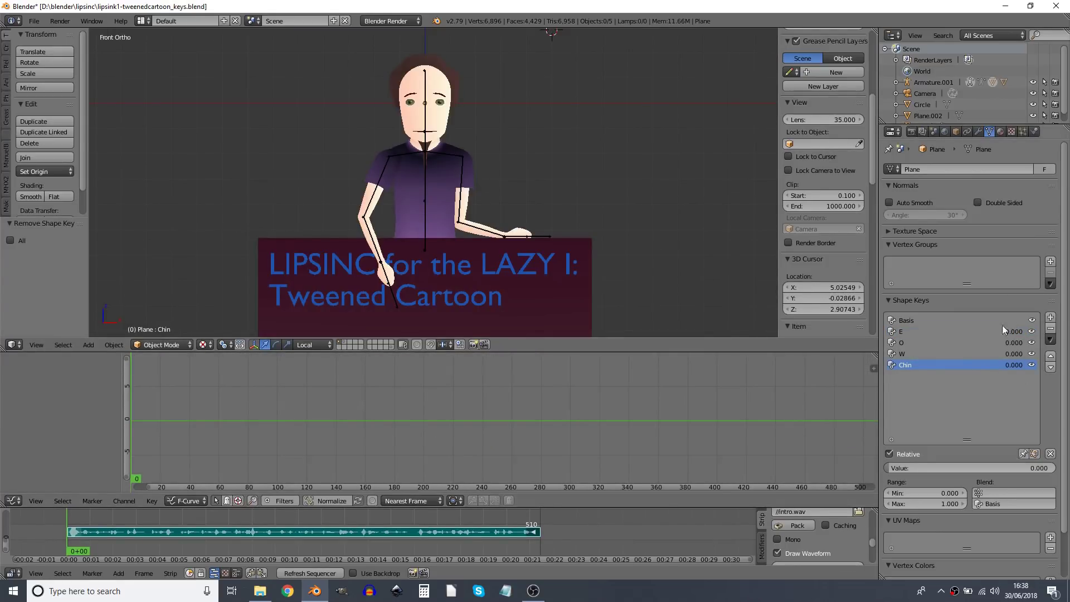
# Step: Insert keyframes on the E, O and Chin shape key values, and select the head mesh to list its curves
pyautogui.press('i')
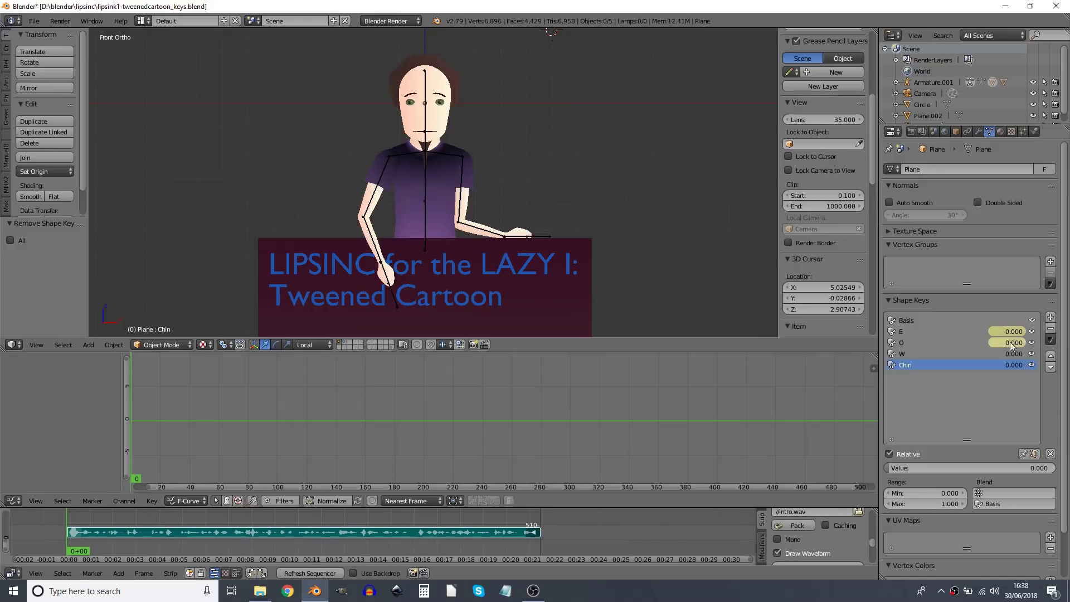
pyautogui.press('i')
pyautogui.press('i')
pyautogui.moveTo(237, 416); pyautogui.dragTo(196, 450, button='middle')
pyautogui.click(185, 500)
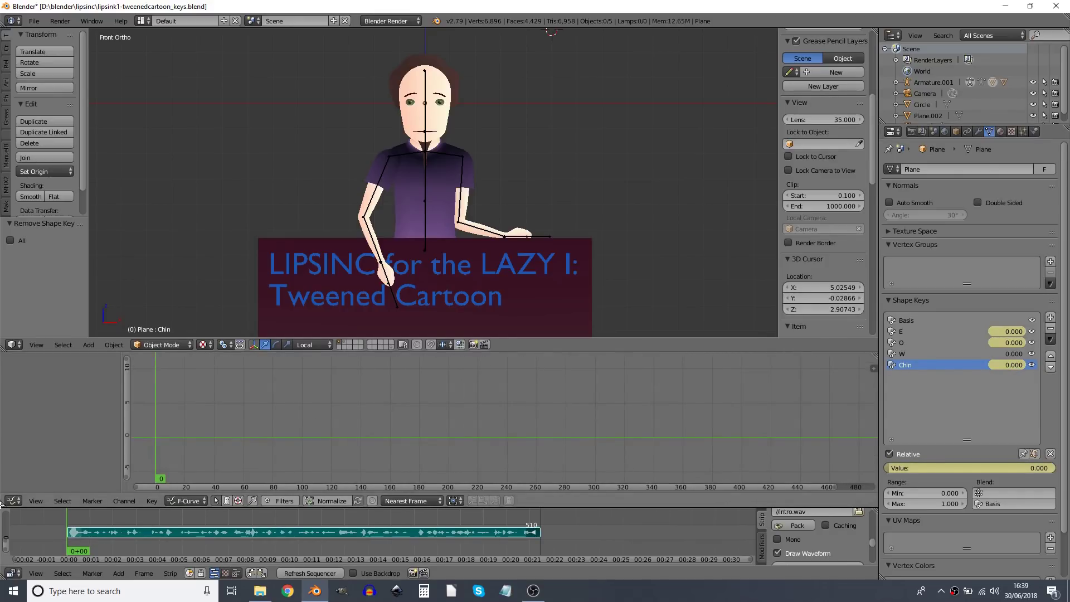
pyautogui.rightClick(447, 116)
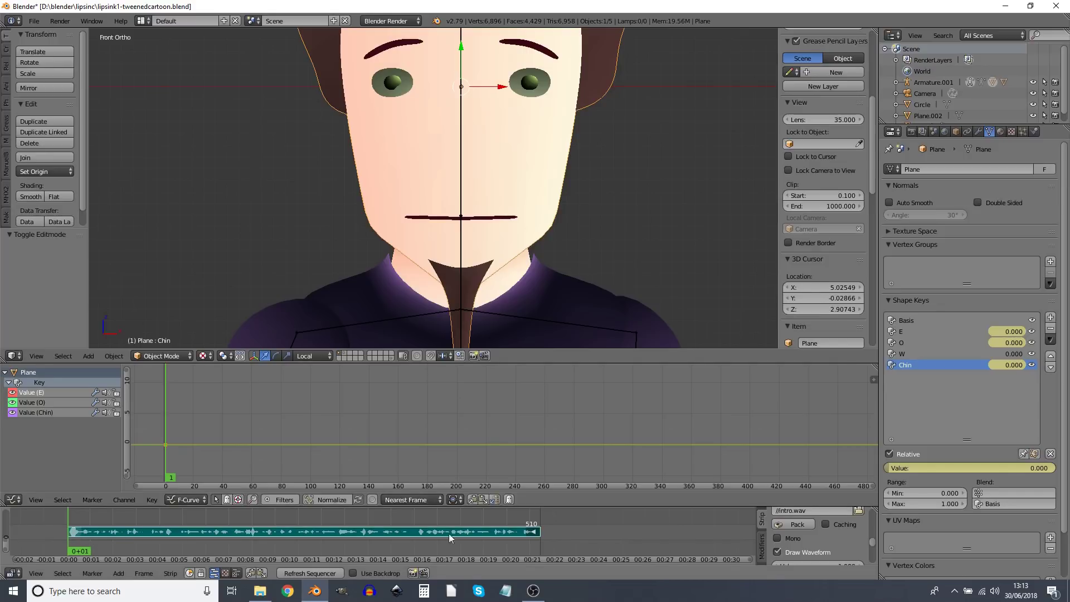
# Step: Start baking intro.wav to the E value curve, with a lowest frequency of 500 and a highest frequency of 100000
pyautogui.click(150, 499)
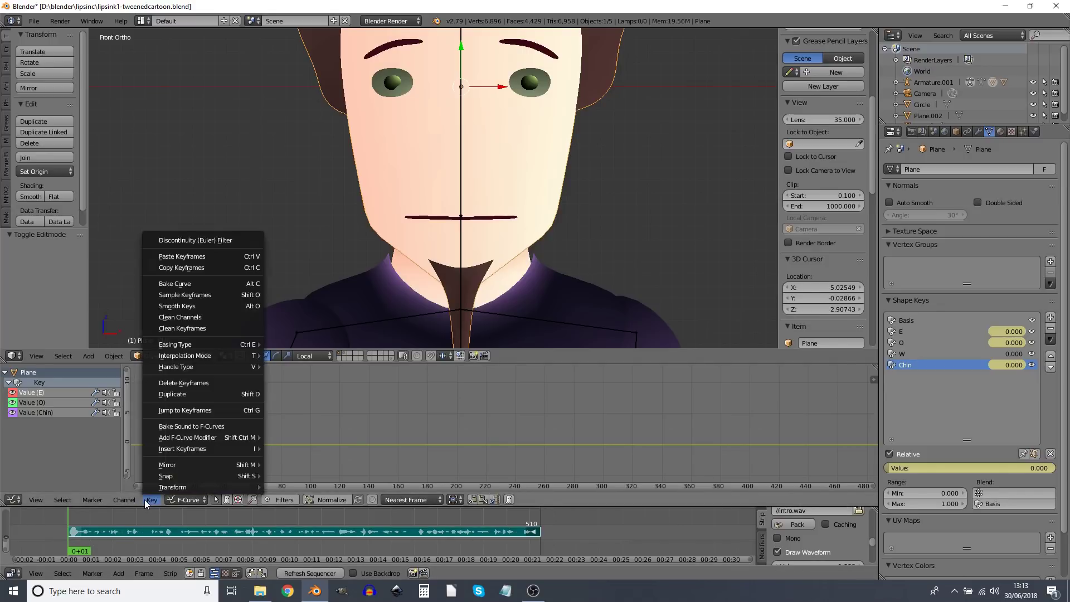
pyautogui.click(185, 427)
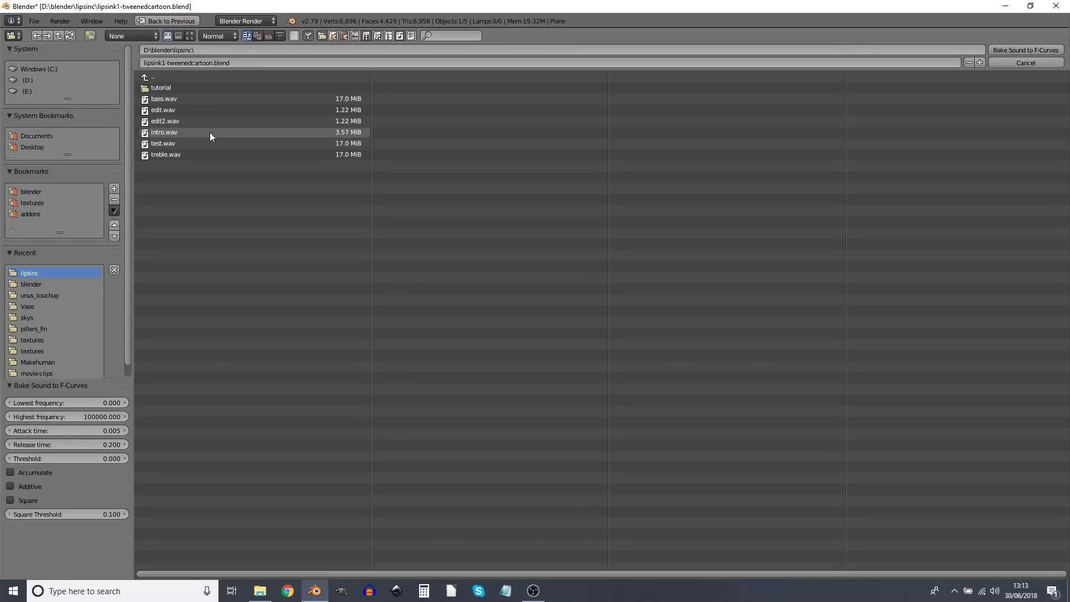
pyautogui.click(186, 133)
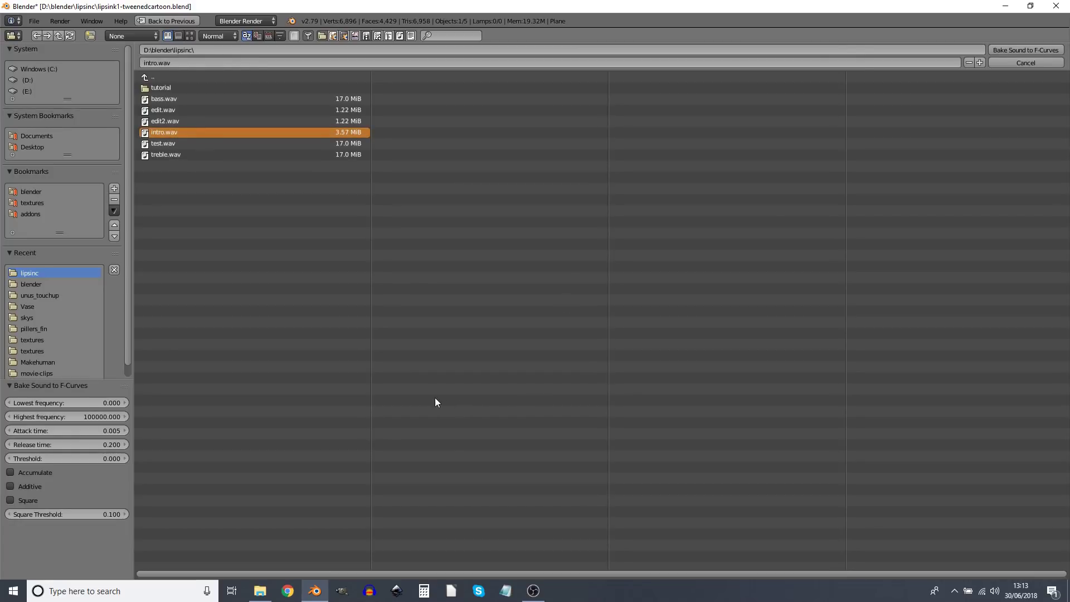
pyautogui.click(73, 404)
pyautogui.write('500')
pyautogui.press('Return')
pyautogui.click(99, 416)
pyautogui.write('100000')
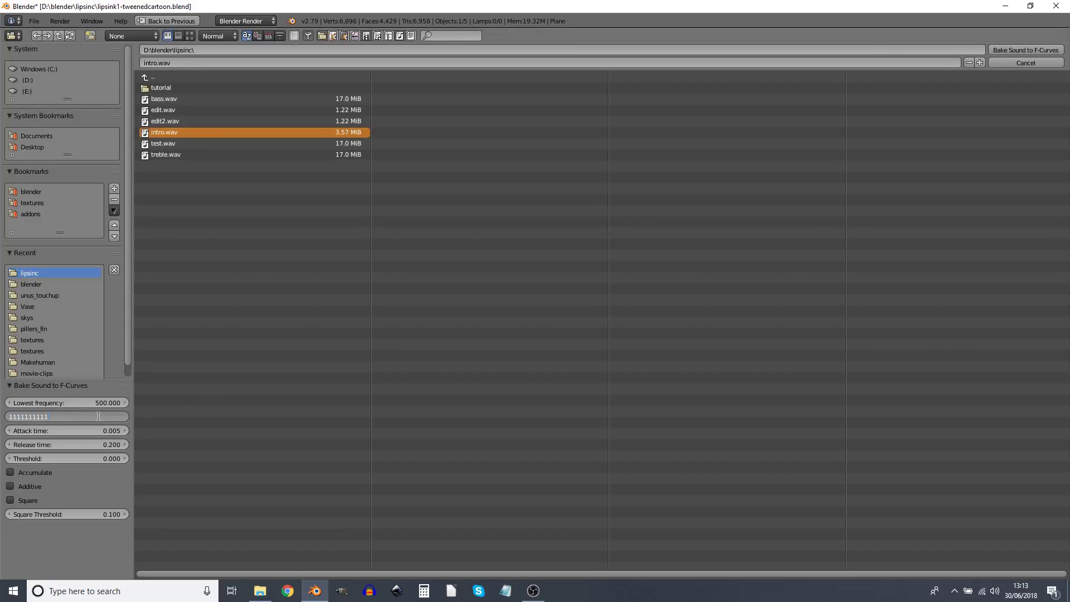
pyautogui.press('Return')
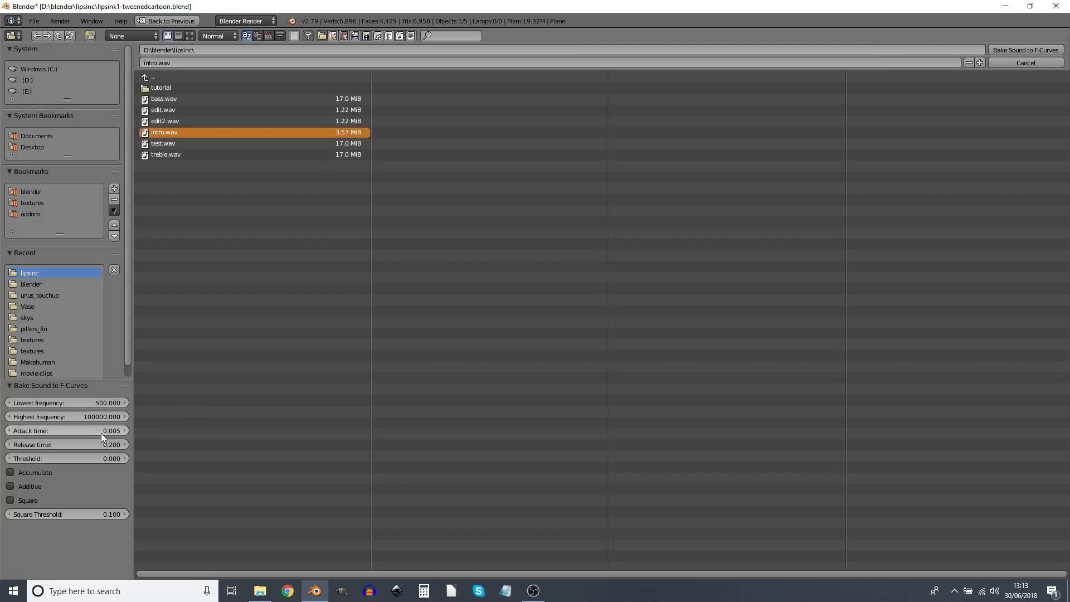
# Step: Keep the attack time at 0.005, set the release time to 0.05, and bake the sound to the E curve
pyautogui.click(92, 433)
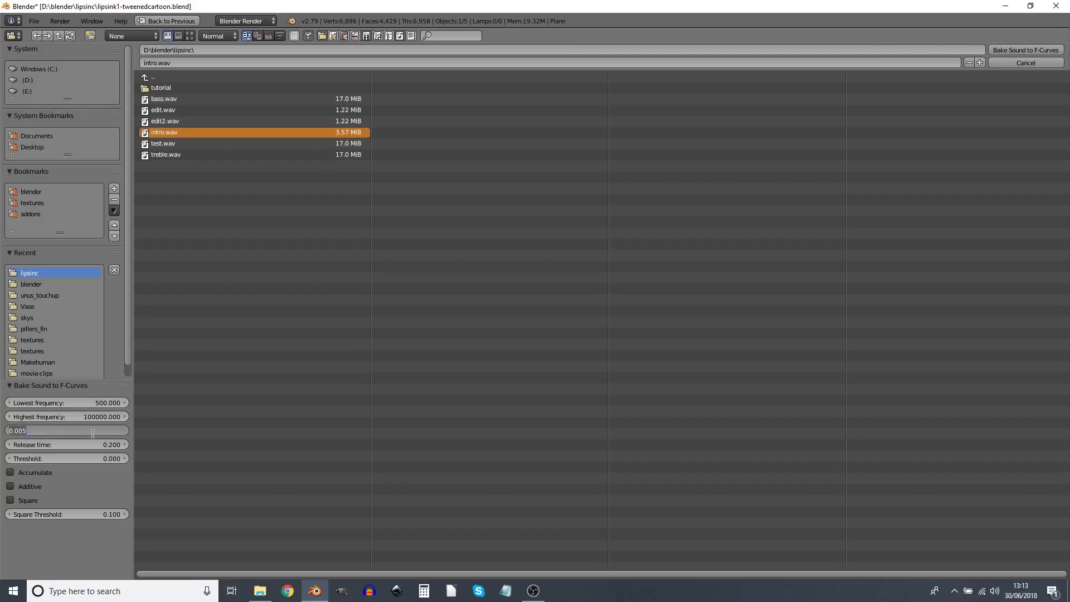
pyautogui.press('Return')
pyautogui.click(87, 443)
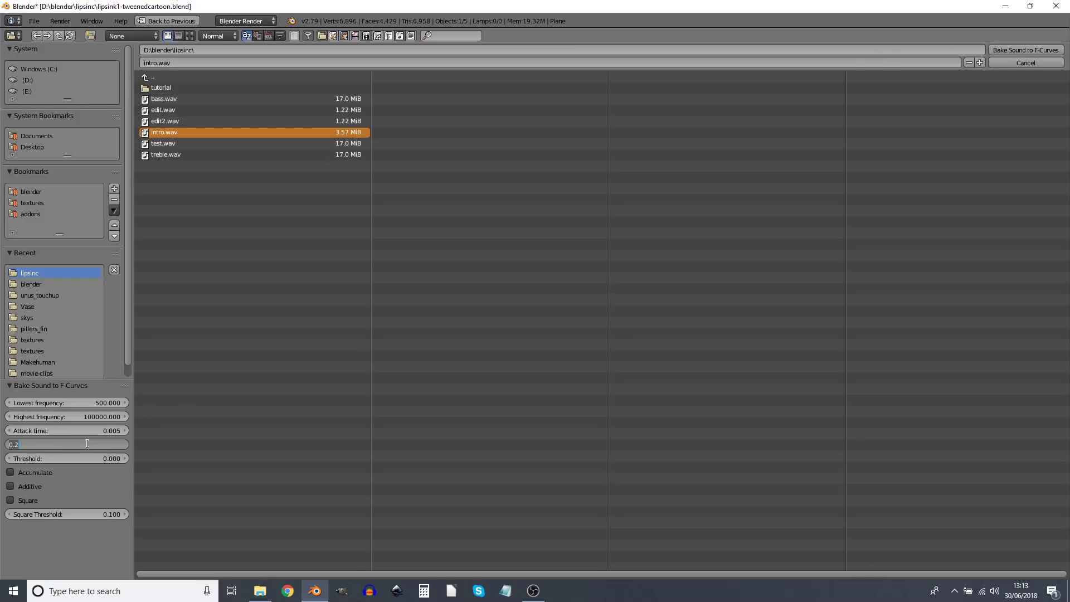
pyautogui.press('BackSpace')
pyautogui.write('.05')
pyautogui.press('Return')
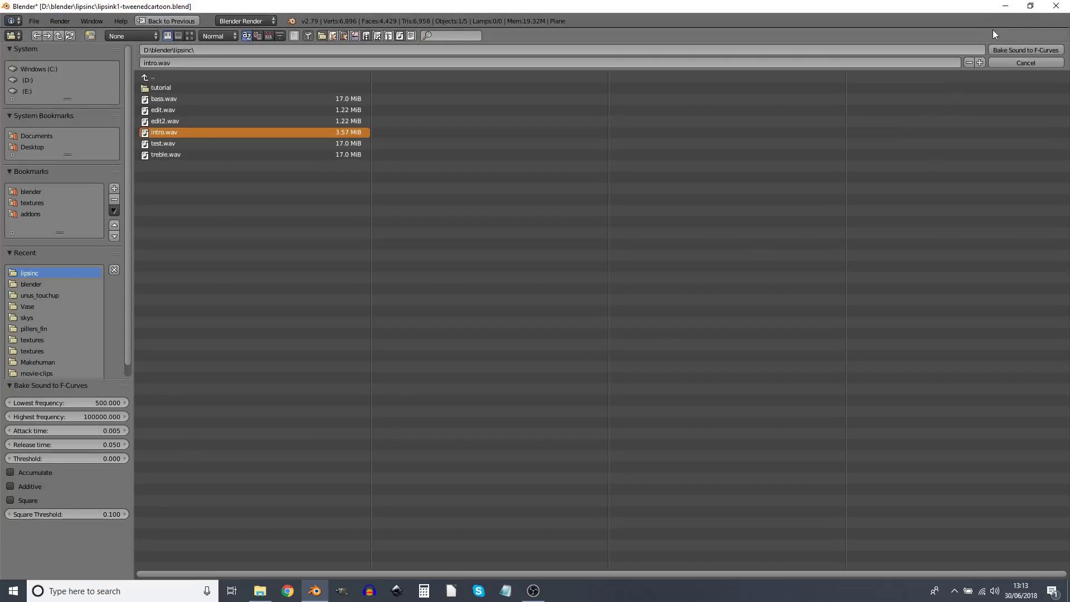
pyautogui.click(1014, 49)
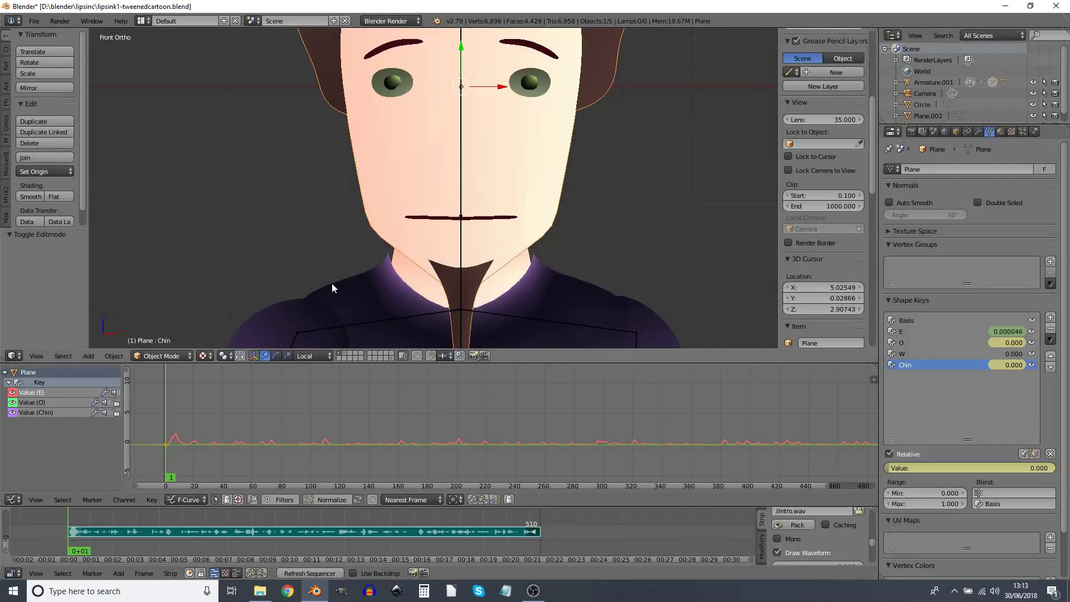
# Step: Bake intro.wav to the O value curve with a lowest frequency of 0 and a highest frequency of 500
pyautogui.click(38, 400)
pyautogui.click(153, 498)
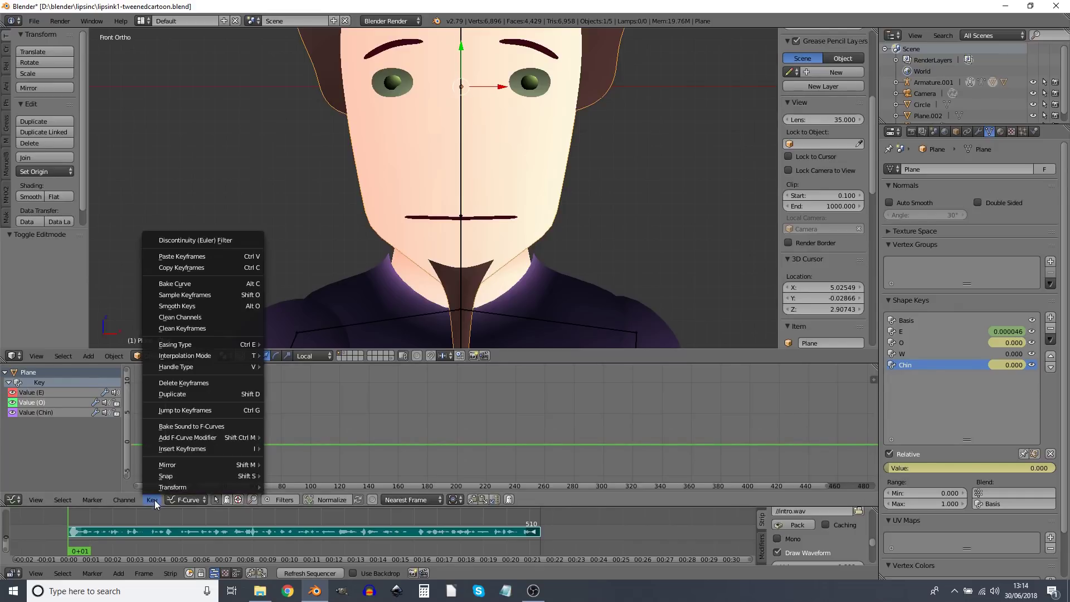
pyautogui.click(202, 427)
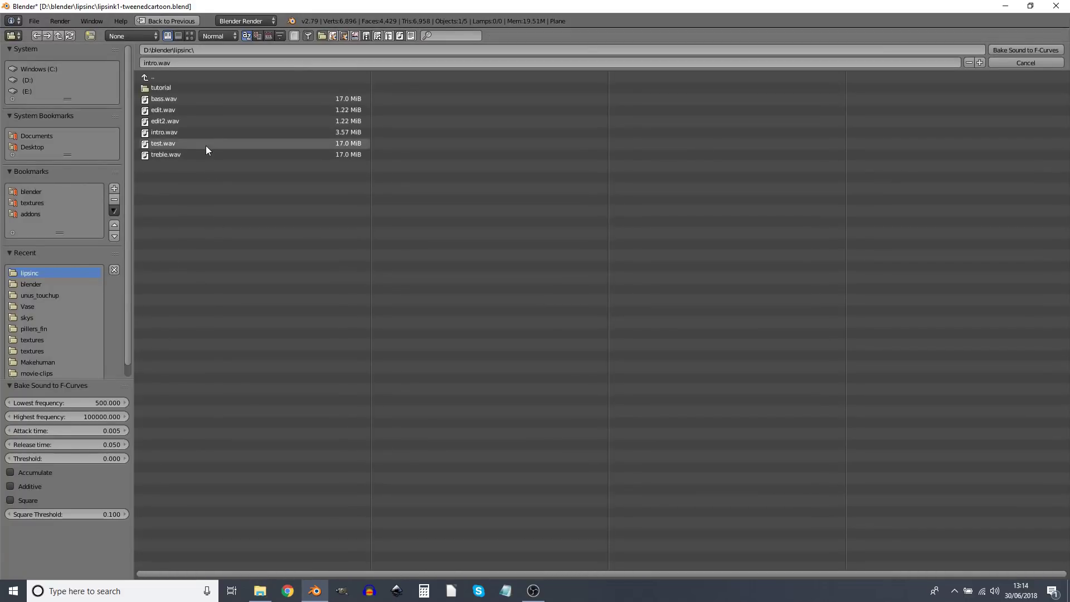
pyautogui.click(186, 132)
pyautogui.click(75, 403)
pyautogui.write('0')
pyautogui.press('Tab')
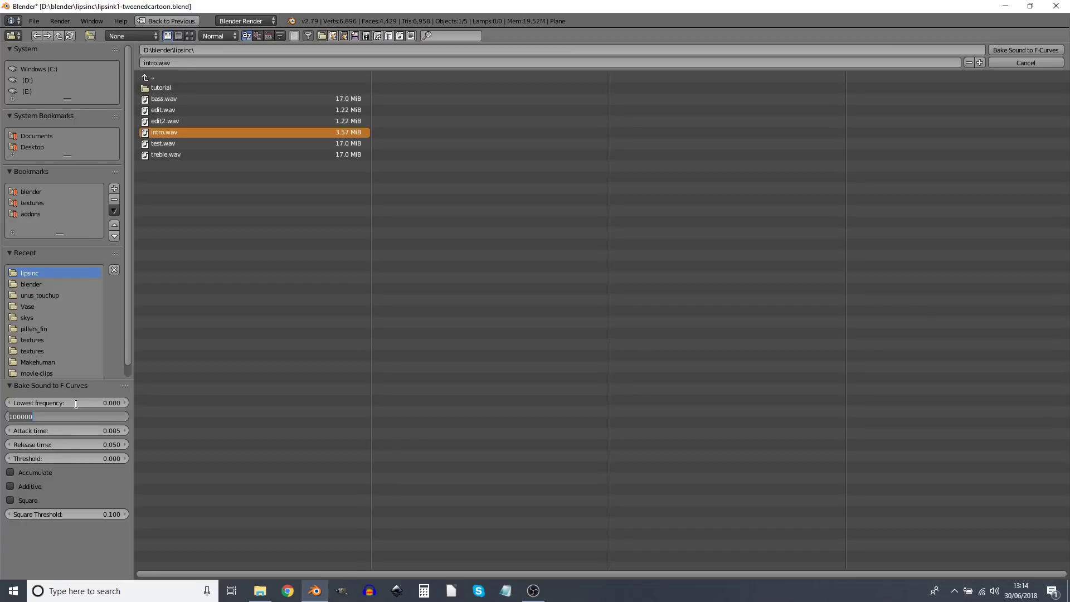
pyautogui.write('500')
pyautogui.press('Tab')
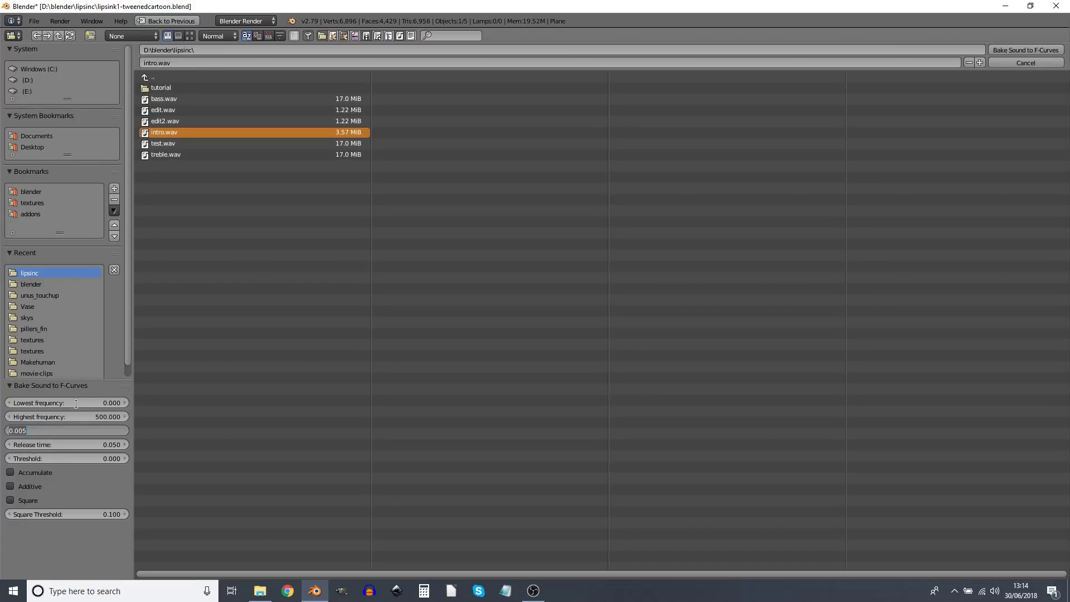
pyautogui.press('Return')
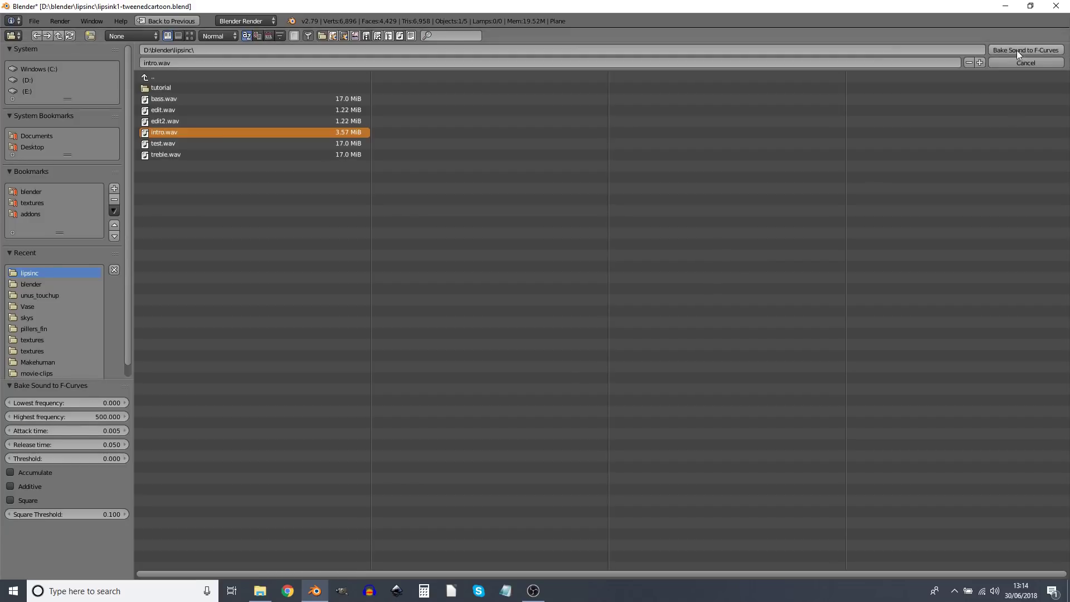
pyautogui.click(998, 51)
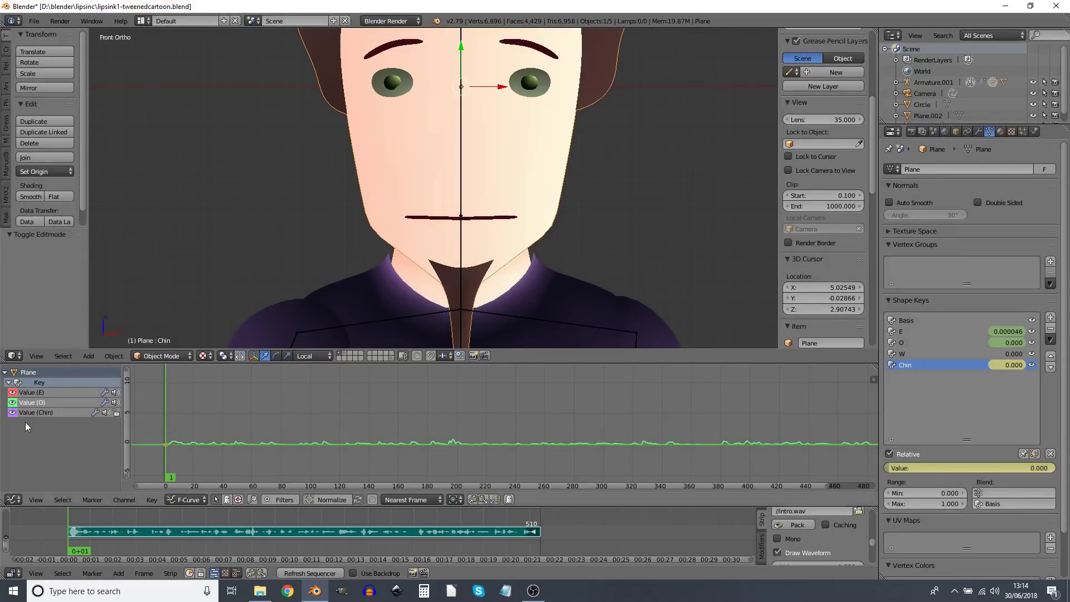
# Step: Start baking intro.wav to the Chin value curve, with an attack time of 0.02 and a release time of 0.2
pyautogui.click(153, 500)
pyautogui.click(198, 427)
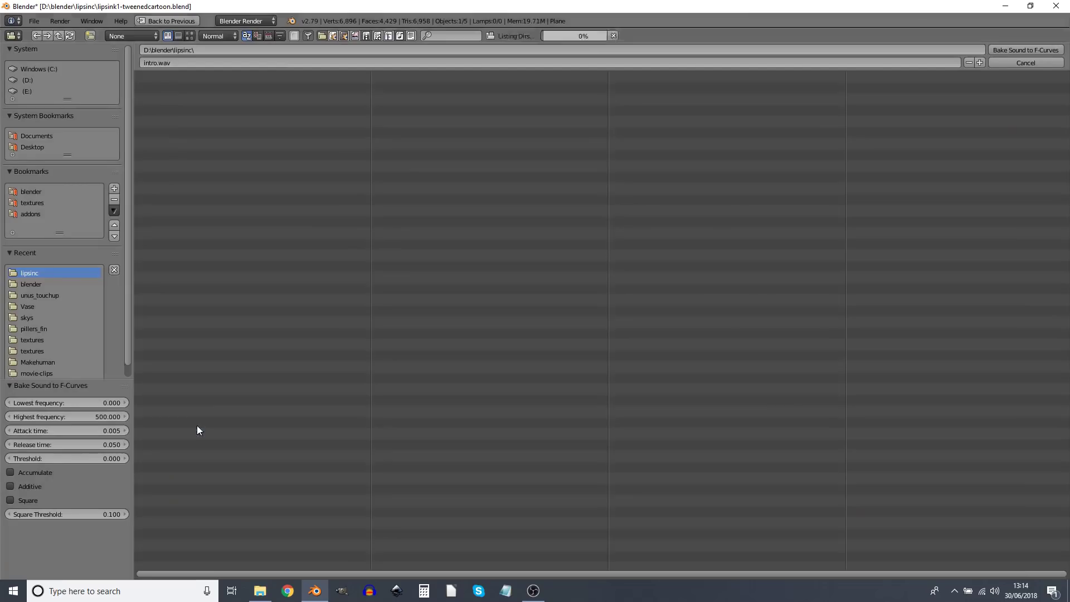
pyautogui.click(107, 431)
pyautogui.press('BackSpace')
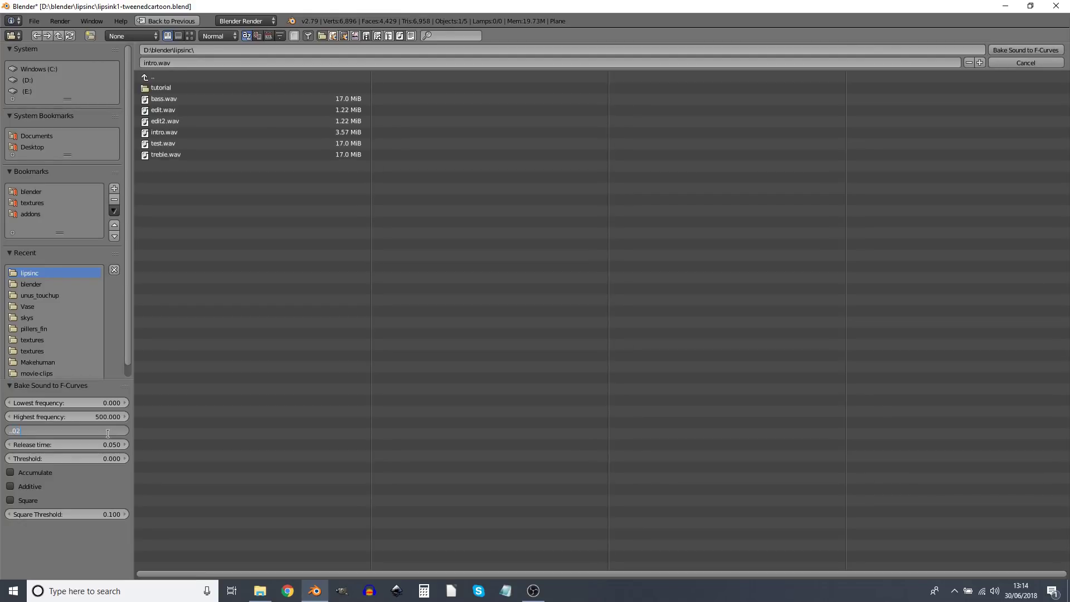
pyautogui.write('0.02')
pyautogui.press('Tab')
pyautogui.press('BackSpace')
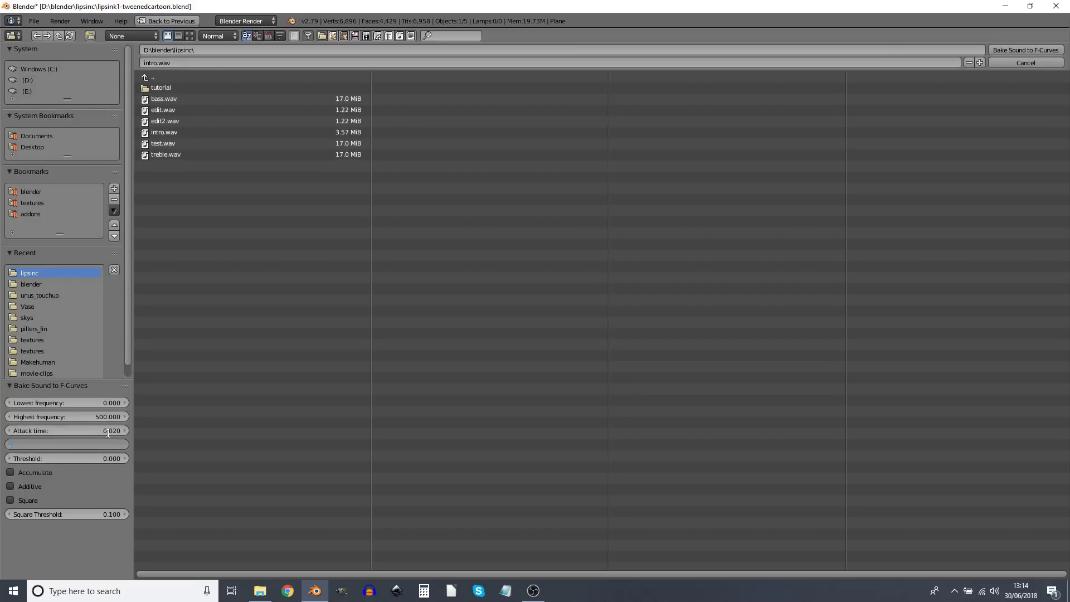
pyautogui.write('.2')
pyautogui.press('Return')
# Step: Set the attack time to 0.1 and bake the sound to the Chin curve
pyautogui.click(105, 430)
pyautogui.press('BackSpace')
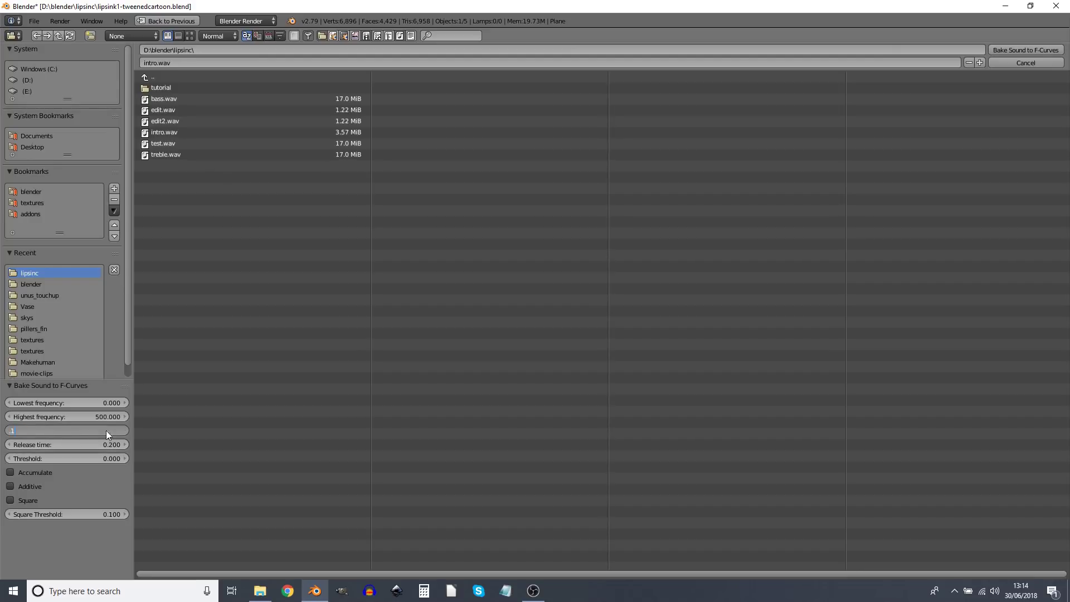
pyautogui.press('Return')
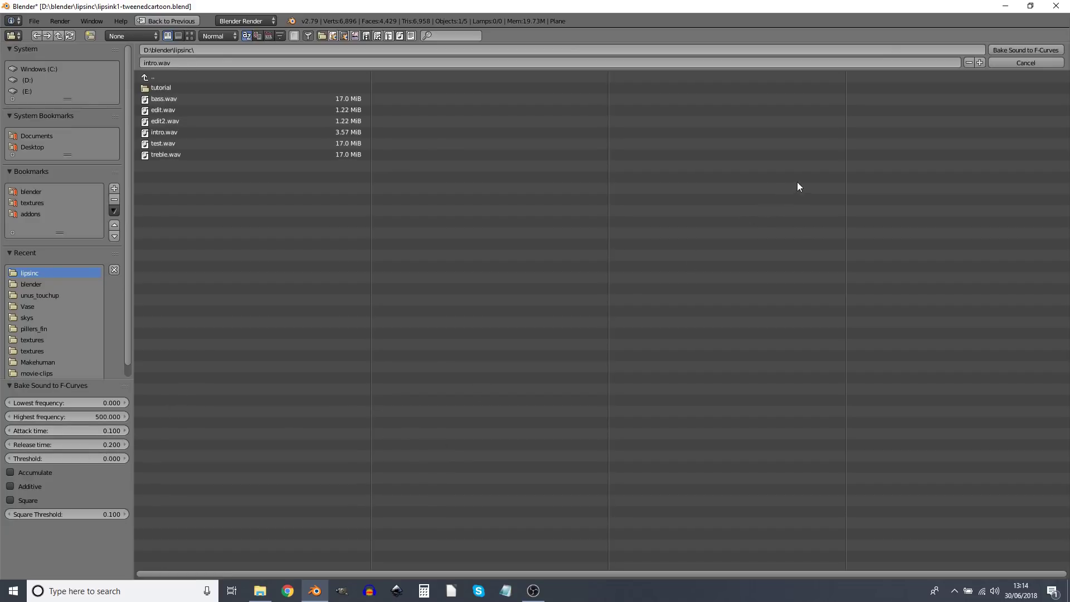
pyautogui.click(1024, 50)
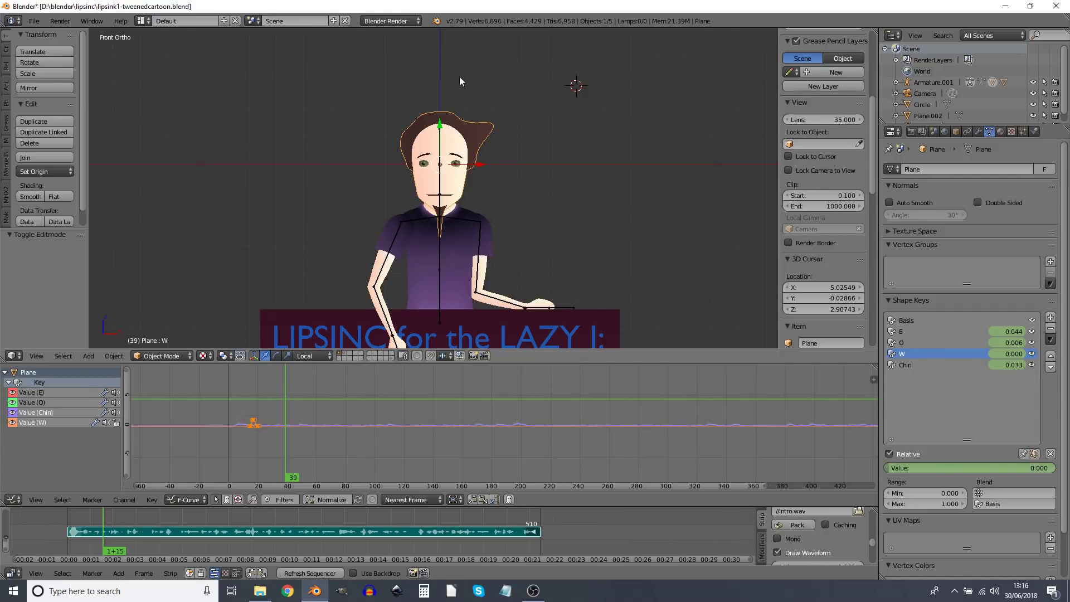
# Step: In the Basis shape key, move the protruding hair vertex inward to round off the hair outline
pyautogui.click(952, 318)
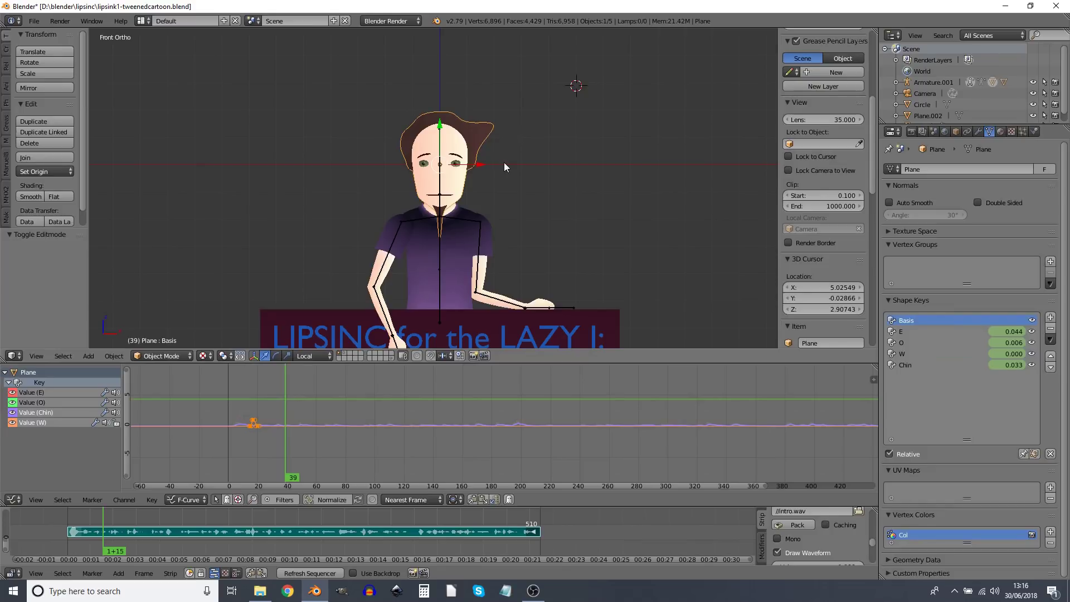
pyautogui.press('Tab')
pyautogui.rightClick(515, 118)
pyautogui.press('g')
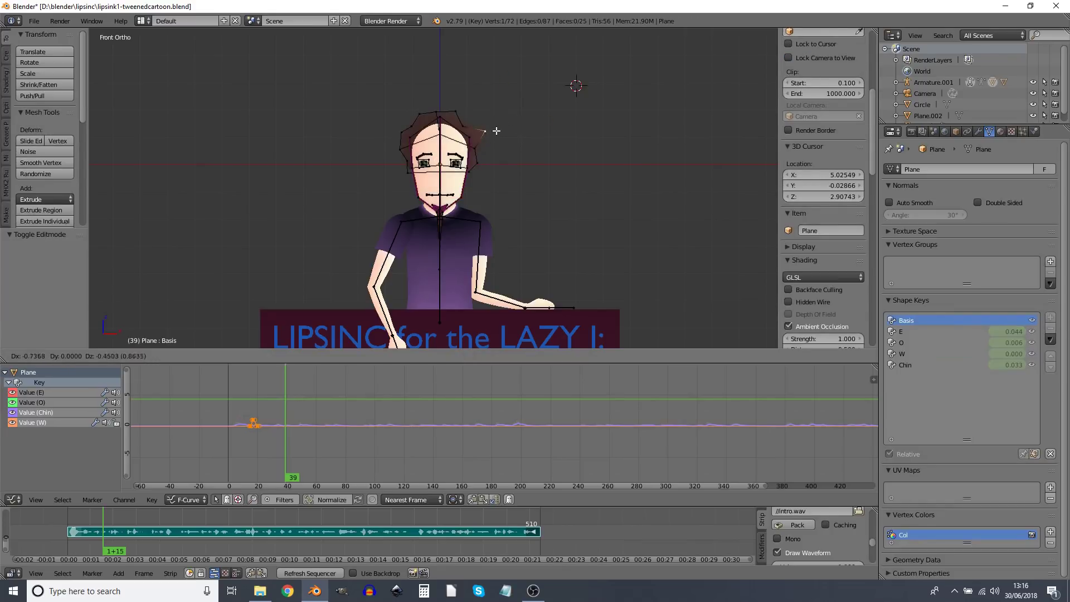
pyautogui.press('Escape')
pyautogui.press('Tab')
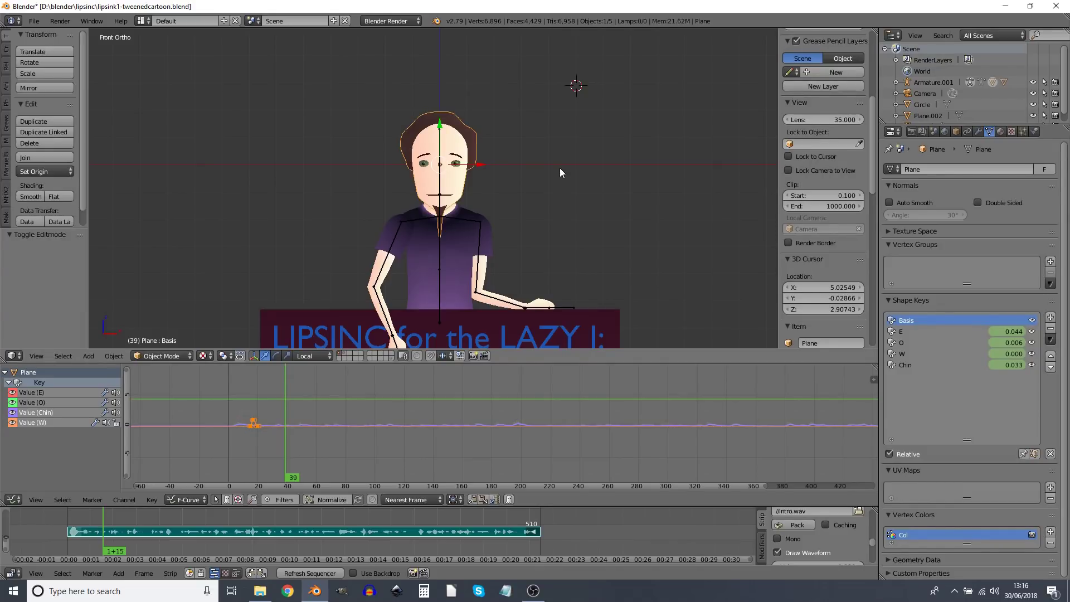
# Step: Add a new shape key to the head mesh and name it blink
pyautogui.click(1050, 316)
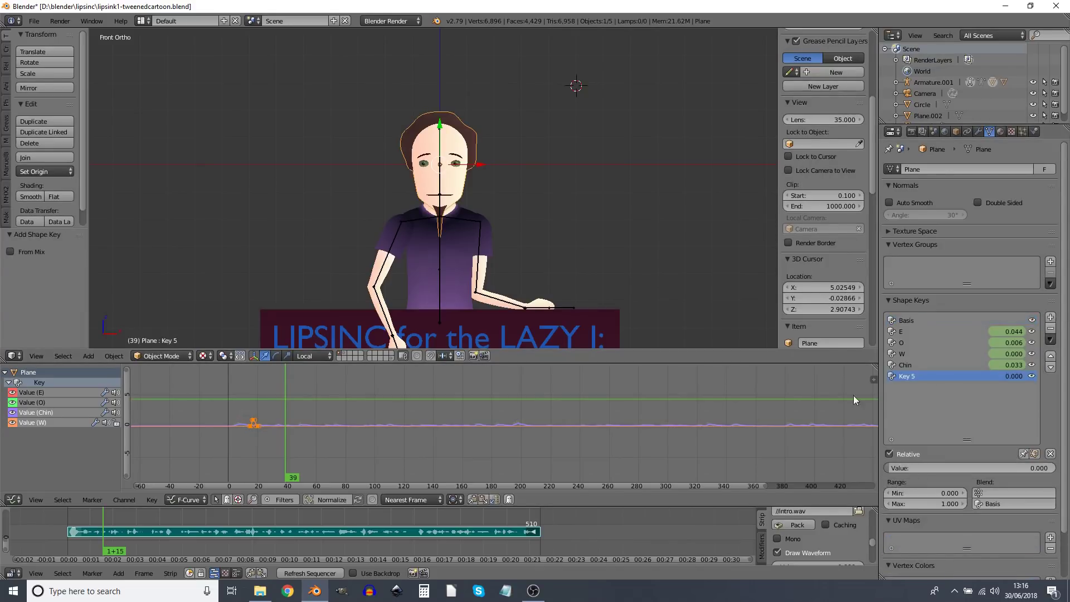
pyautogui.doubleClick(908, 376)
pyautogui.write('blink')
pyautogui.press('Return')
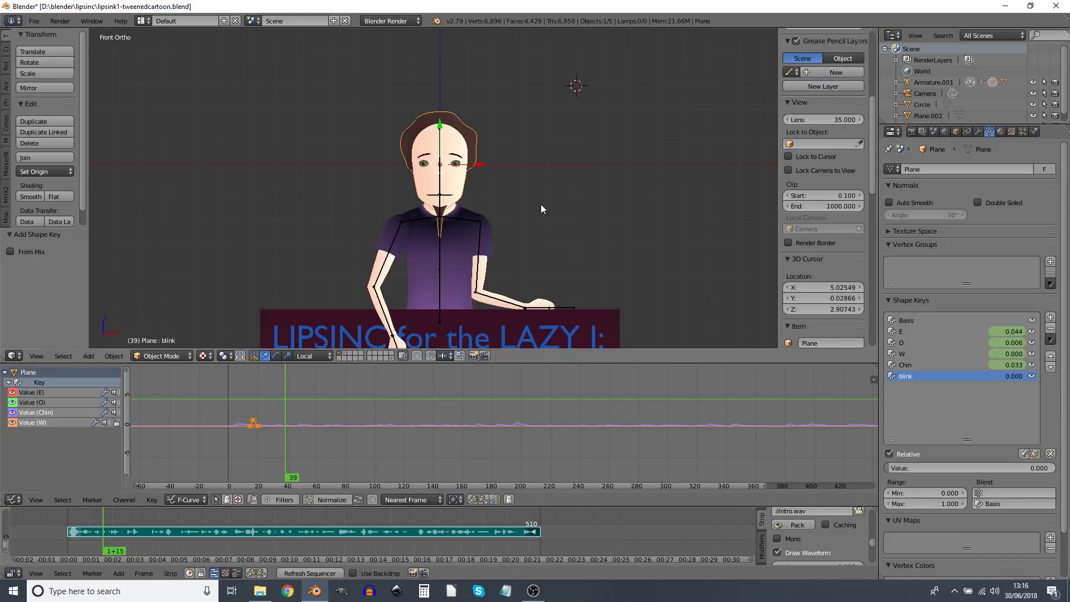
# Step: In the blink key, select both eyes and scale them to 0 along Z around their individual origins
pyautogui.press('Tab')
pyautogui.scroll(6, 532, 214)
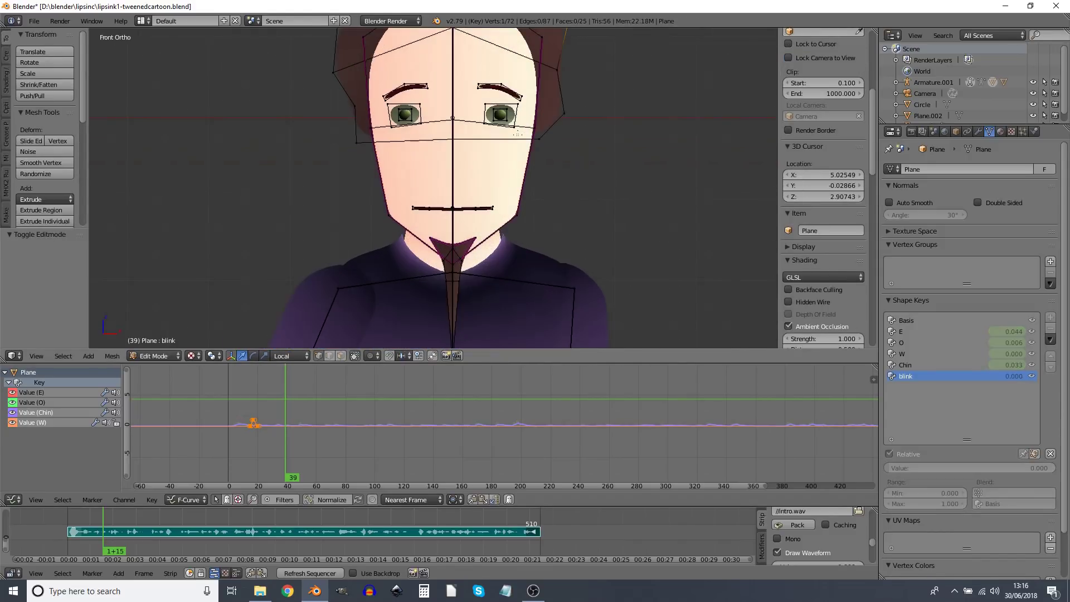
pyautogui.rightClick(513, 114)
pyautogui.keyDown('shift'); pyautogui.rightClick(516, 103); pyautogui.keyUp('shift')
pyautogui.keyDown('shift'); pyautogui.rightClick(412, 106); pyautogui.keyUp('shift')
pyautogui.press('ctrl+KP_Add')
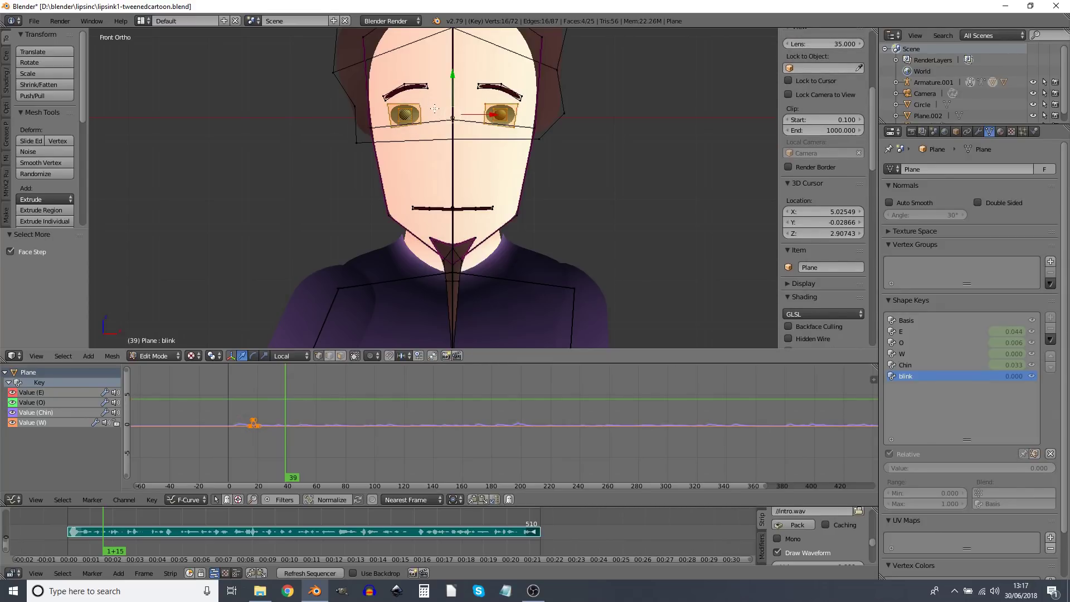
pyautogui.click(214, 355)
pyautogui.click(226, 330)
pyautogui.write('sz')
pyautogui.write('0')
pyautogui.press('Return')
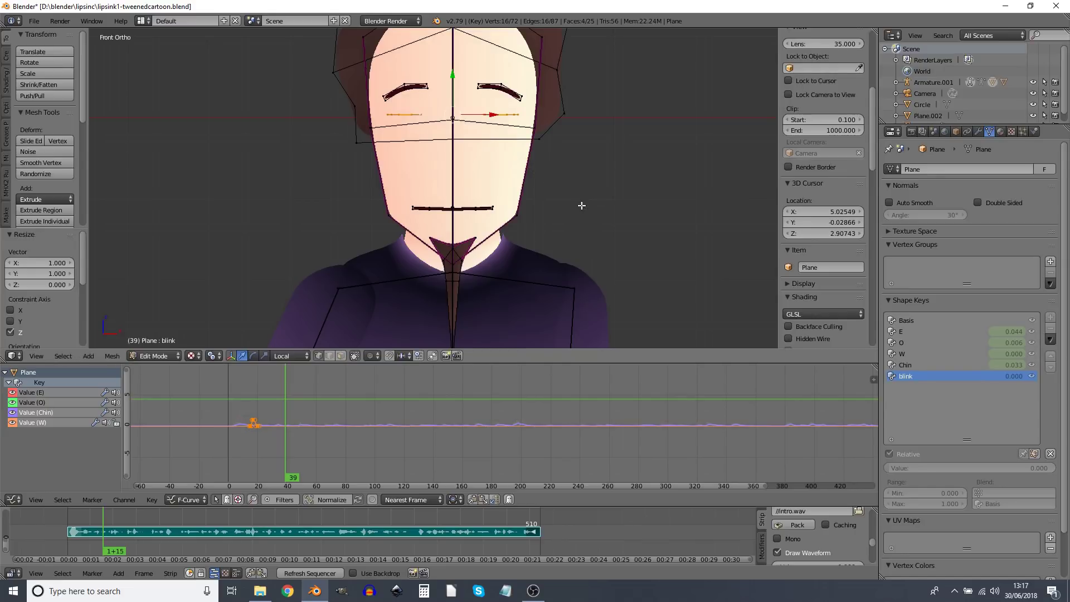
# Step: Scale the flattened eyes to 0.8 along X
pyautogui.write('sx')
pyautogui.write('.8')
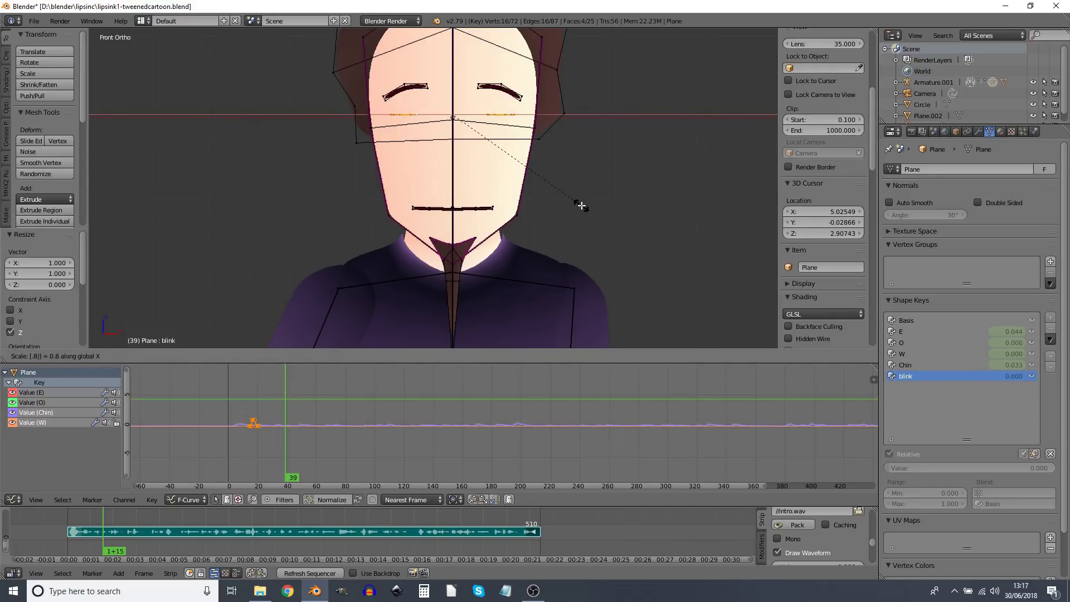
pyautogui.press('Return')
# Step: Select both whole eyebrows, lower them slightly in the blink key, and leave mesh editing
pyautogui.press('a')
pyautogui.rightClick(500, 85)
pyautogui.press('l')
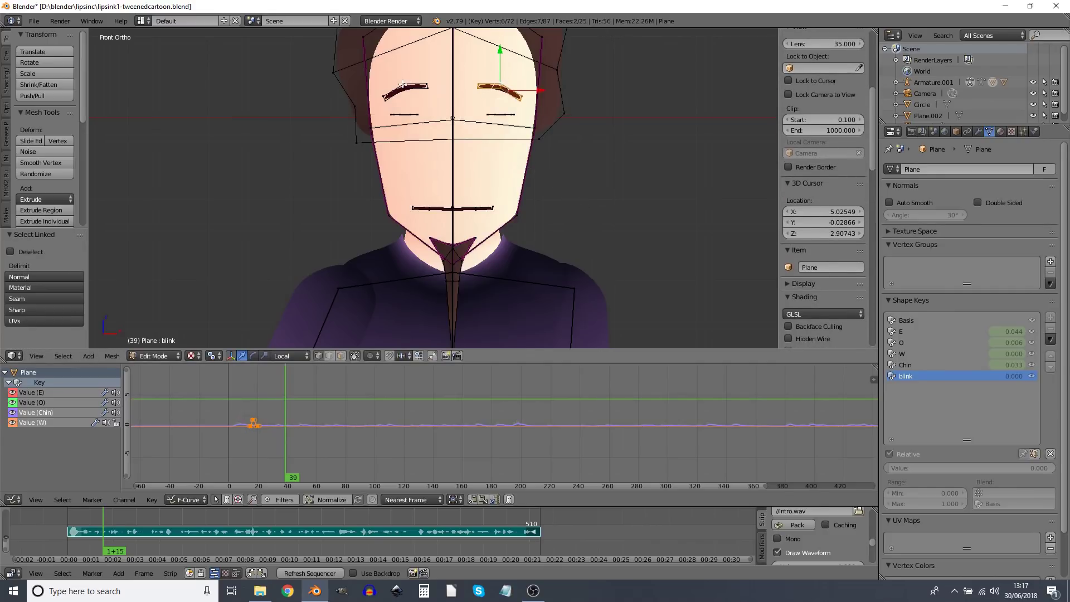
pyautogui.press('l')
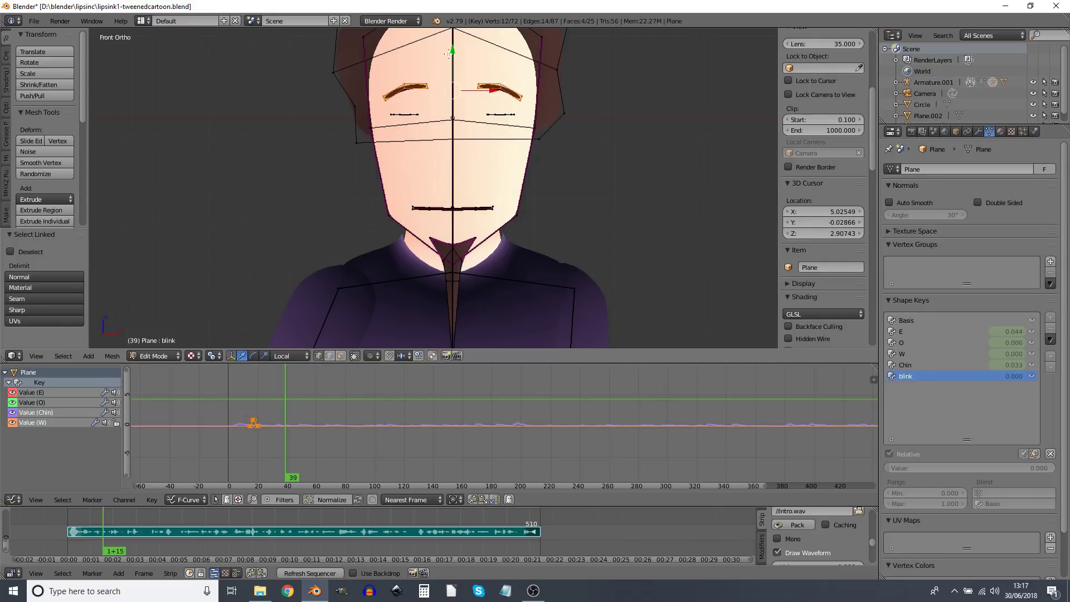
pyautogui.moveTo(452, 51); pyautogui.dragTo(453, 53)
pyautogui.press('Tab')
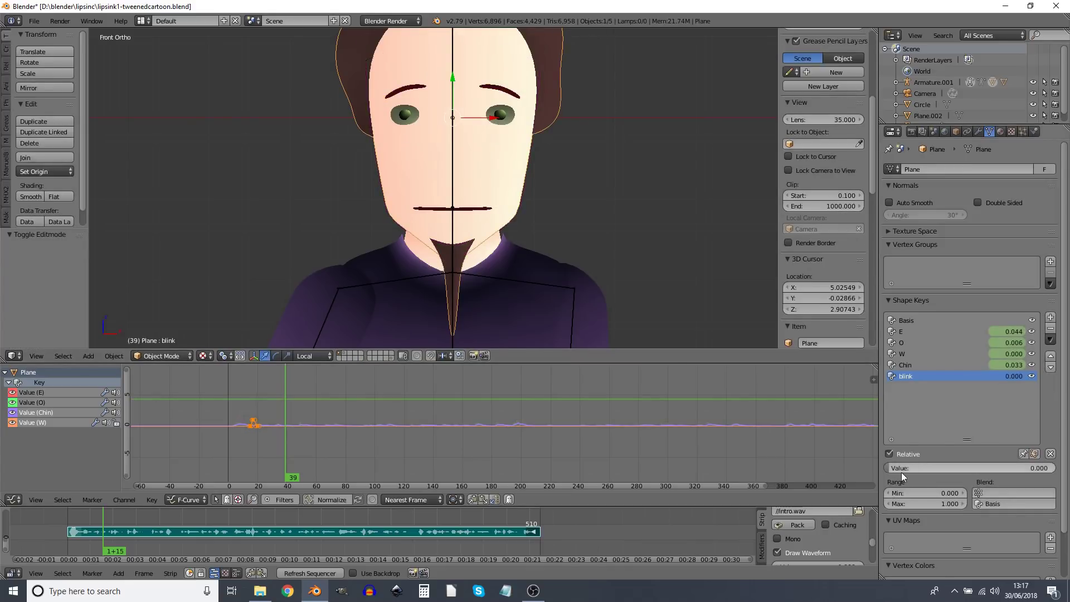
# Step: Preview the blink key with its value slider and set its range minimum to -1
pyautogui.moveTo(897, 470)
pyautogui.mouseDown()
pyautogui.moveTo(943, 469)
pyautogui.moveTo(891, 468)
pyautogui.mouseUp()
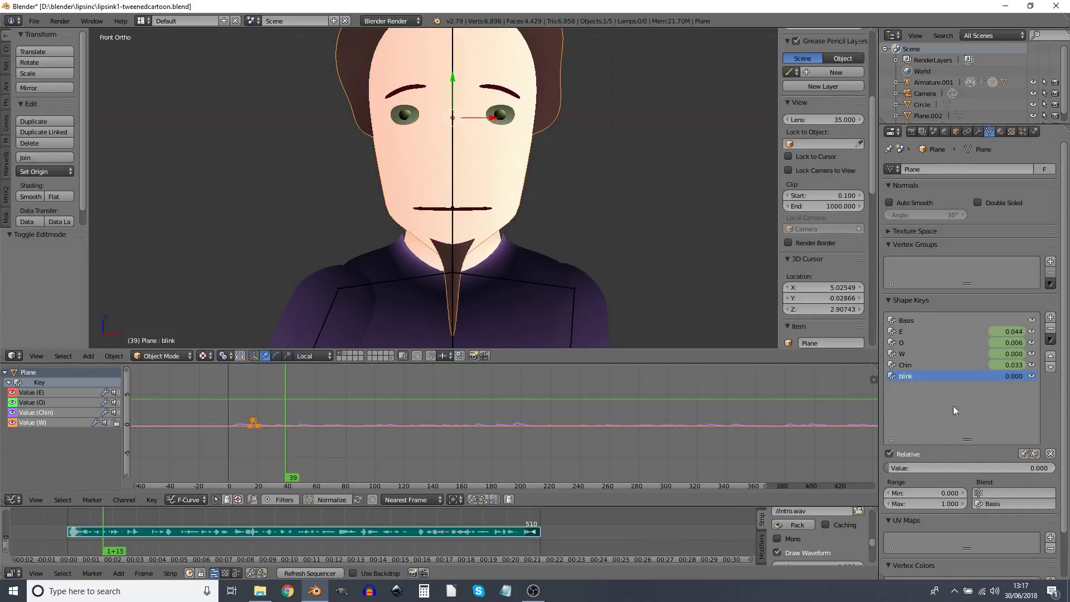
pyautogui.click(921, 494)
pyautogui.press('Return')
pyautogui.click(921, 492)
pyautogui.press('BackSpace')
pyautogui.write('-1')
pyautogui.press('Return')
# Step: Preview the blink key at a value of -1 and reset the value to 0
pyautogui.moveTo(978, 472); pyautogui.dragTo(886, 468)
pyautogui.click(961, 469)
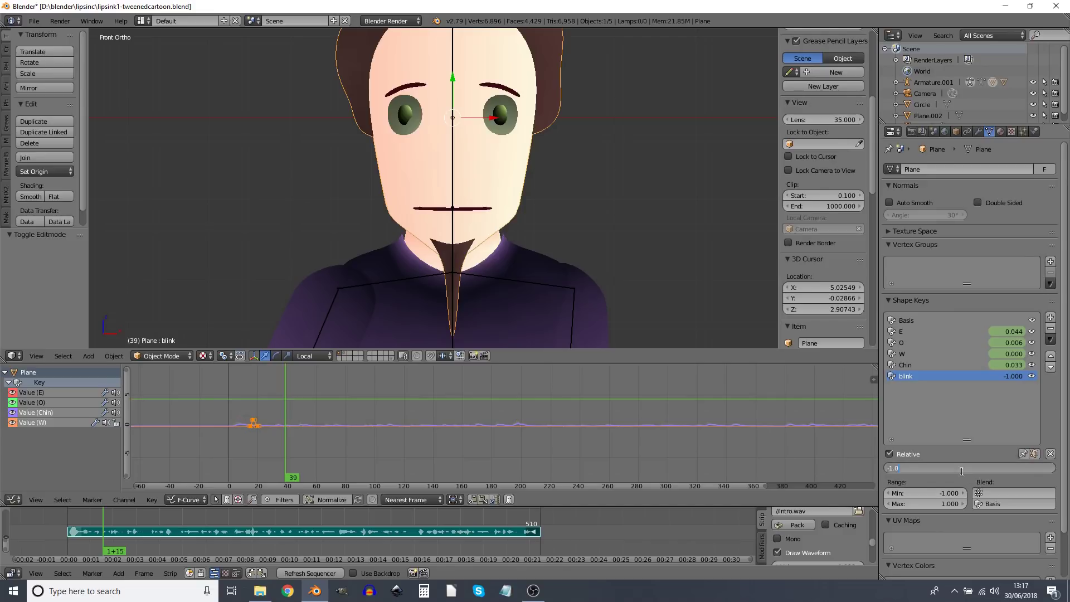
pyautogui.write('0')
pyautogui.press('Return')
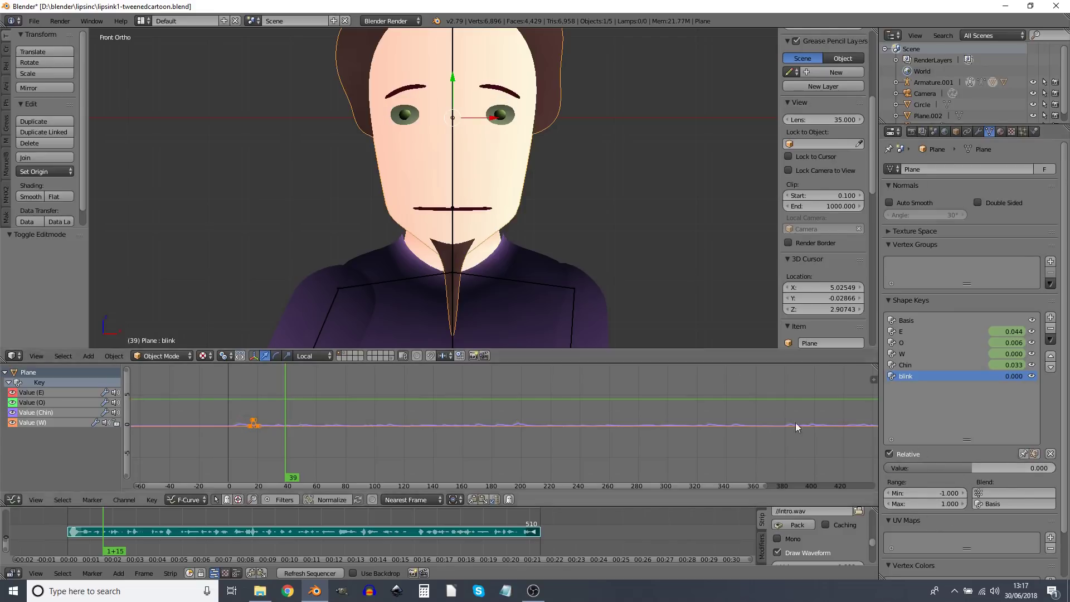
# Step: Add another shape key named smile and open the head mesh for editing
pyautogui.click(1051, 318)
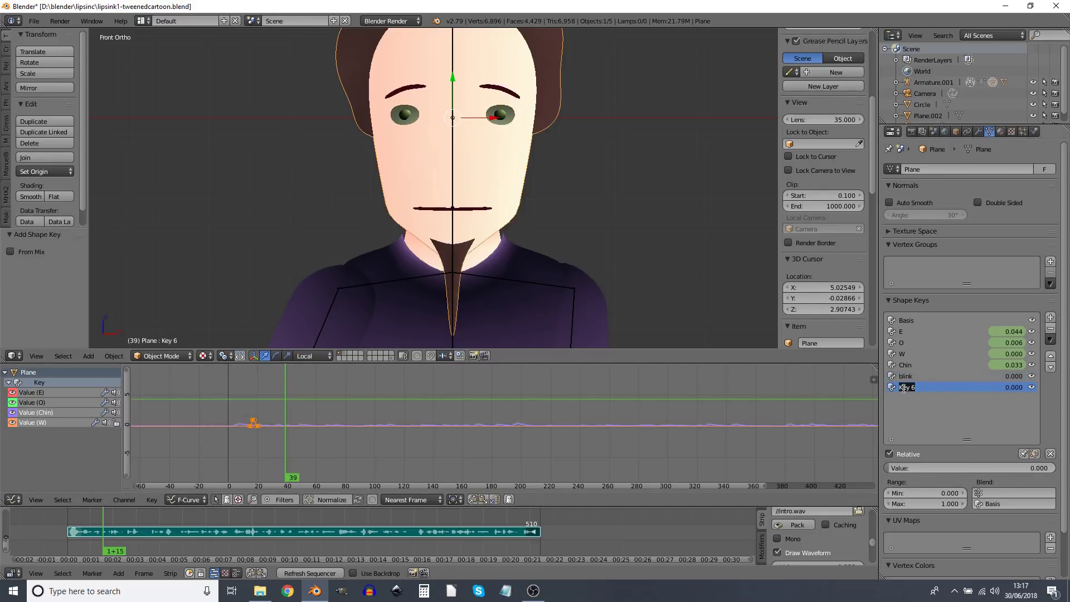
pyautogui.write('smile')
pyautogui.press('Tab')
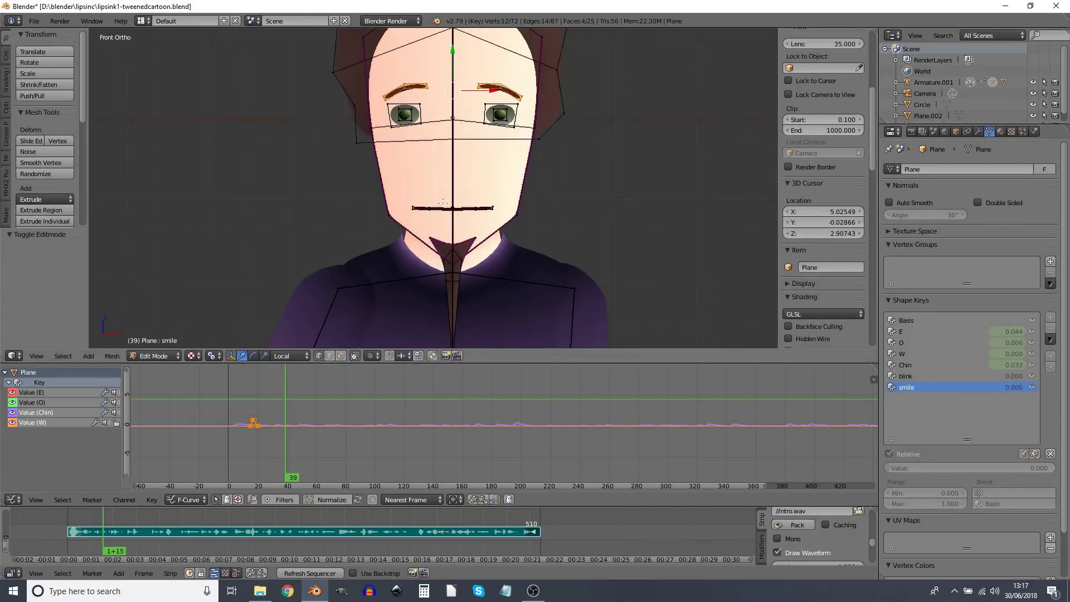
# Step: In the smile key, bend the mouth line into a smile curve by moving its middle vertices down
pyautogui.press('a')
pyautogui.press('c')
pyautogui.moveTo(426, 206); pyautogui.dragTo(557, 201)
pyautogui.rightClick(557, 202)
pyautogui.press('a')
pyautogui.press('c')
pyautogui.click(467, 210)
pyautogui.rightClick(467, 210)
pyautogui.moveTo(463, 168)
pyautogui.mouseDown()
pyautogui.moveTo(465, 176)
pyautogui.moveTo(413, 154)
pyautogui.mouseUp()
# Step: Raise the left-hand corner of the mouth by about 0.14 along the local Y axis
pyautogui.press('a')
pyautogui.press('c')
pyautogui.click(413, 203)
pyautogui.rightClick(413, 203)
pyautogui.click(1052, 495)
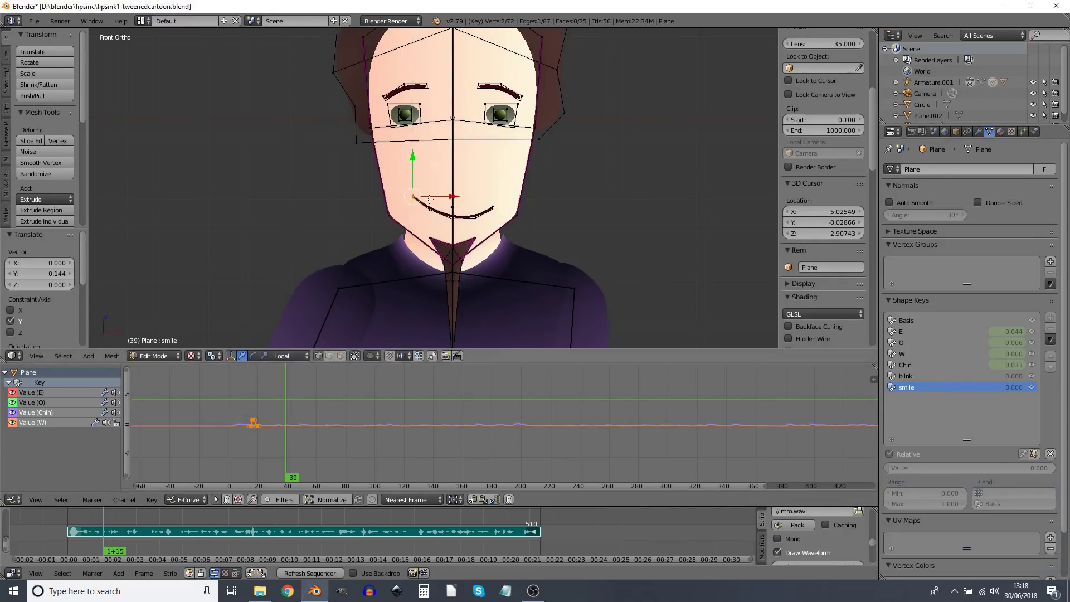
# Step: Shift the whole mouth, the beard and the chin vertices to the right along the local X axis
pyautogui.press('l')
pyautogui.moveTo(493, 209); pyautogui.dragTo(507, 209)
pyautogui.press('a')
pyautogui.press('c')
pyautogui.moveTo(430, 241)
pyautogui.mouseDown()
pyautogui.moveTo(466, 244)
pyautogui.moveTo(449, 339)
pyautogui.mouseUp()
pyautogui.rightClick(449, 339)
pyautogui.scroll(-2, 450, 318)
pyautogui.press('c')
pyautogui.click(448, 305)
pyautogui.rightClick(448, 304)
pyautogui.moveTo(490, 248); pyautogui.dragTo(501, 246)
# Step: Move the three centre-line vertices of the face and forehead about 0.2 along the local X axis
pyautogui.rightClick(447, 77)
pyautogui.keyDown('shift'); pyautogui.rightClick(446, 139); pyautogui.keyUp('shift')
pyautogui.keyDown('shift'); pyautogui.rightClick(452, 43); pyautogui.keyUp('shift')
pyautogui.scroll(2, 453, 87)
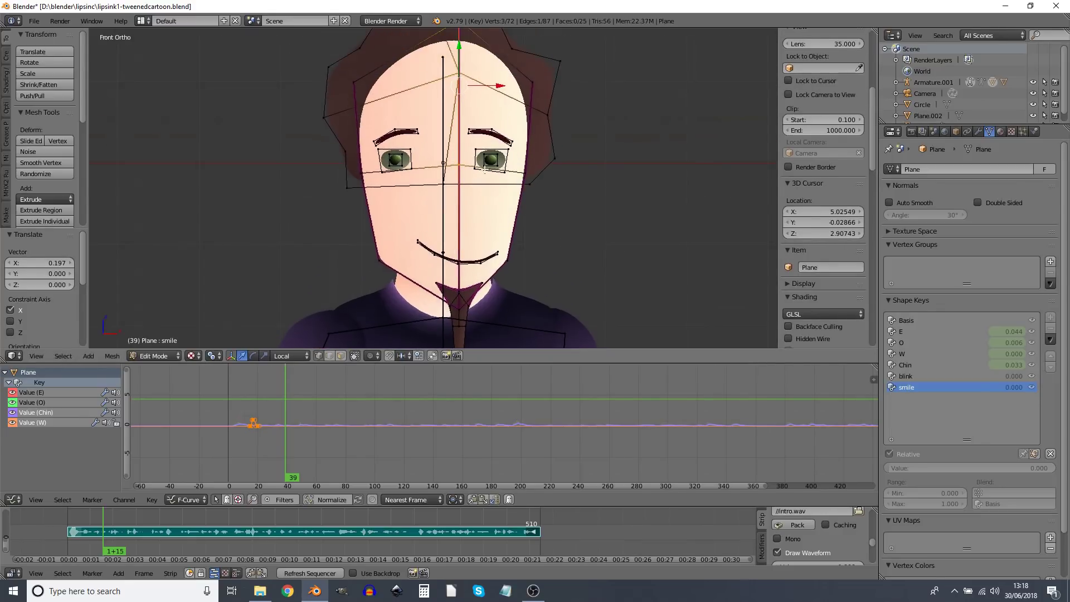
# Step: Shift each eye together with its eyebrow to the right along X, moving the left-hand pair by about 0.25
pyautogui.press('a')
pyautogui.press('c')
pyautogui.moveTo(484, 167)
pyautogui.mouseDown()
pyautogui.moveTo(494, 156)
pyautogui.moveTo(479, 135)
pyautogui.mouseUp()
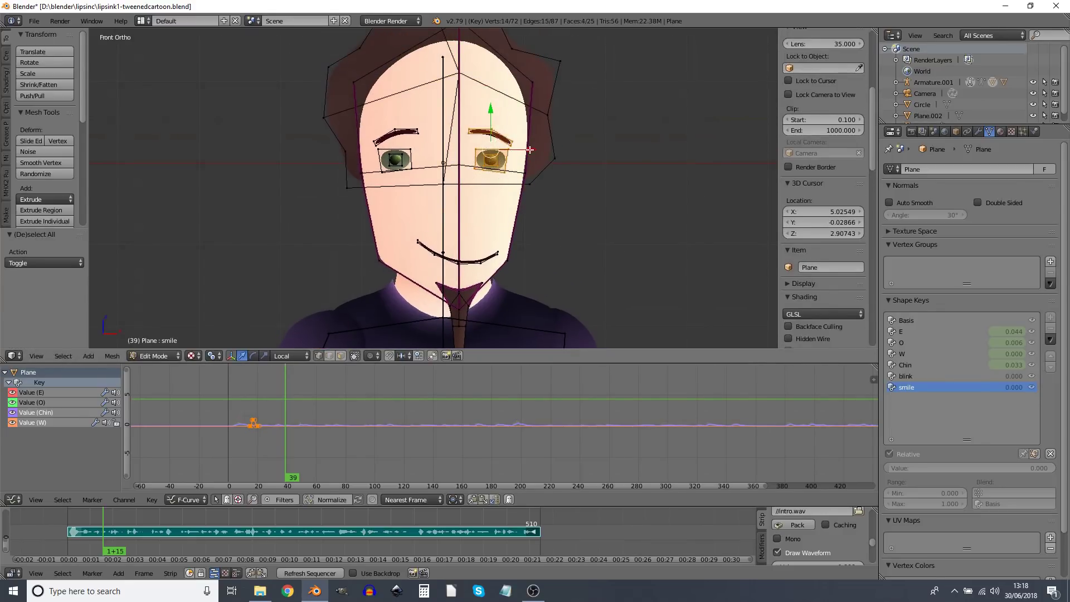
pyautogui.press('a')
pyautogui.press('c')
pyautogui.moveTo(389, 153)
pyautogui.mouseDown()
pyautogui.moveTo(405, 136)
pyautogui.moveTo(456, 150)
pyautogui.mouseUp()
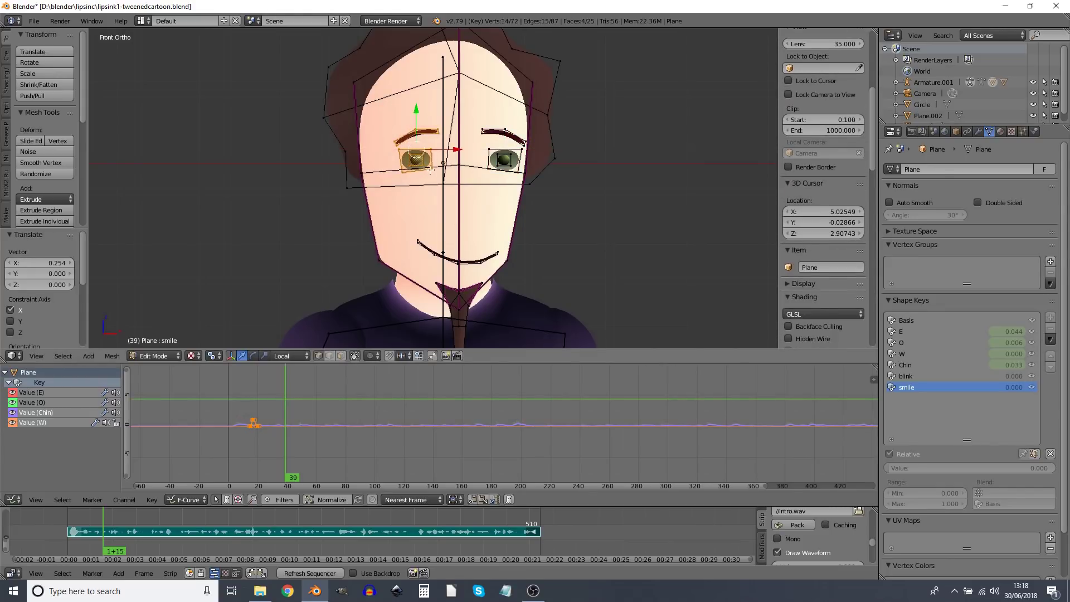
# Step: Raise the left-hand eyebrow by about 0.19 along Y and reshape it with a higher inner end
pyautogui.press('a')
pyautogui.press('c')
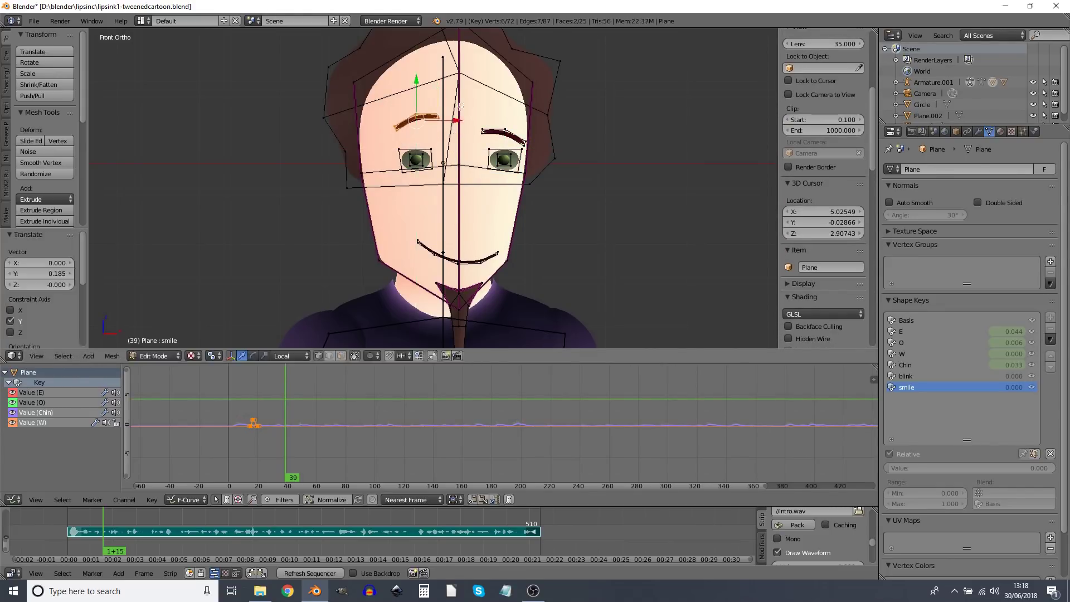
pyautogui.click(438, 114)
pyautogui.rightClick(438, 114)
pyautogui.moveTo(439, 78); pyautogui.dragTo(418, 77)
pyautogui.press('a')
pyautogui.press('c')
pyautogui.click(416, 116)
pyautogui.rightClick(416, 116)
# Step: Select the left-hand eye alone and move it about 0.14 along the local X axis
pyautogui.press('a')
pyautogui.press('c')
pyautogui.moveTo(416, 154); pyautogui.dragTo(415, 169)
pyautogui.press('g')
pyautogui.click(461, 177)
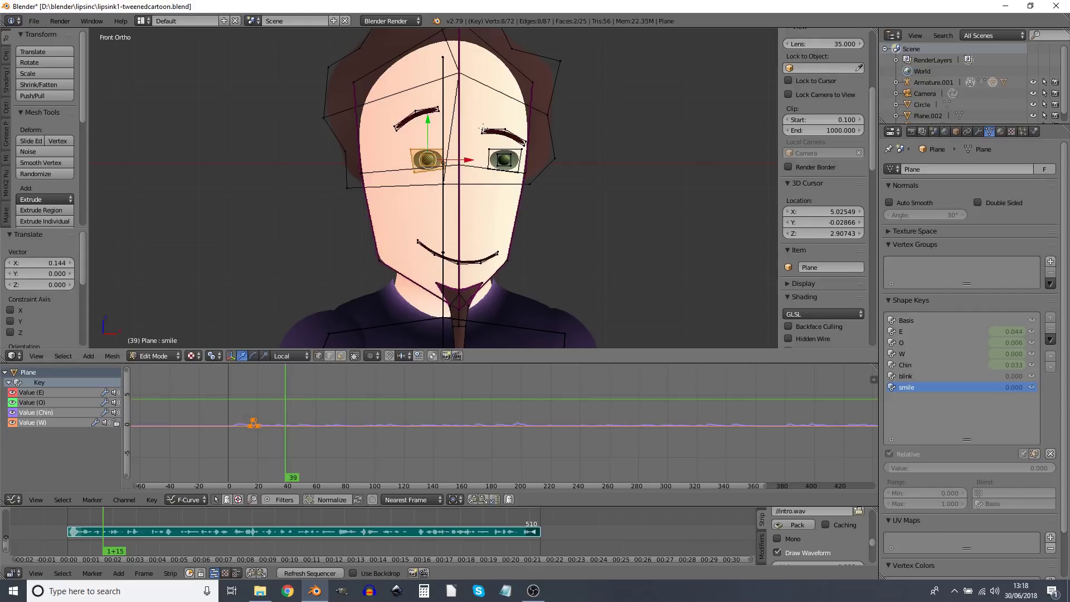
# Step: Return to Object Mode, set the smile shape key's minimum to -1 and lower its value to about -0.43
pyautogui.press('a')
pyautogui.press('Tab')
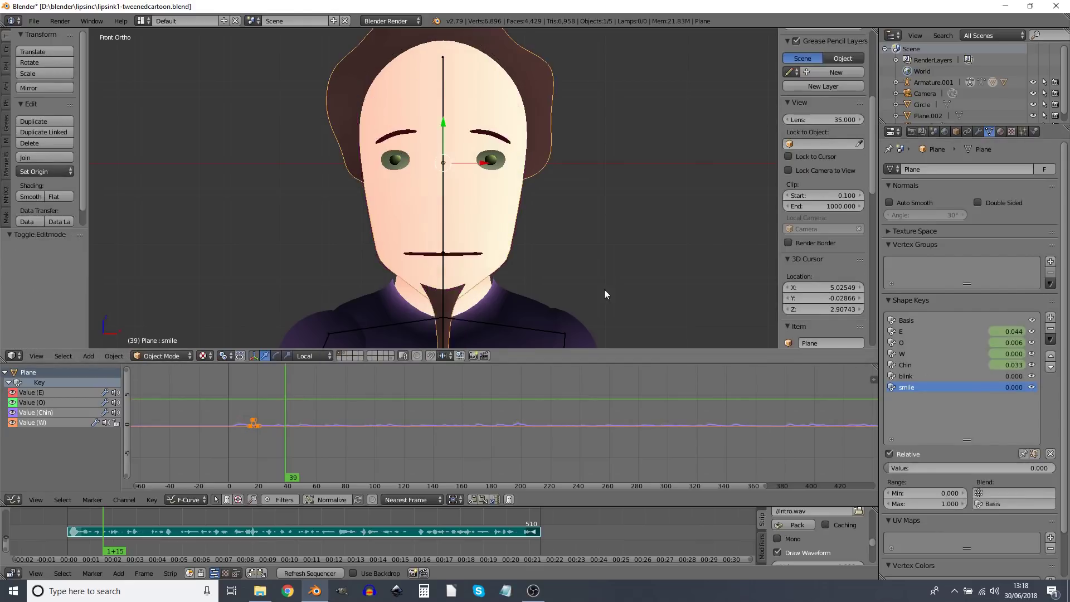
pyautogui.click(926, 491)
pyautogui.write('-1')
pyautogui.press('Return')
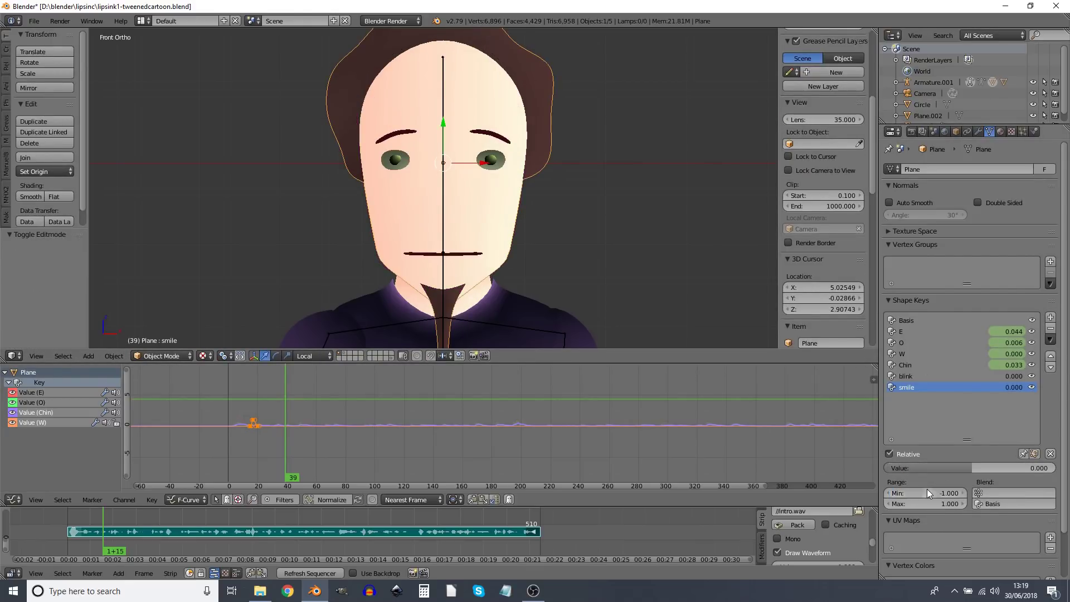
pyautogui.moveTo(967, 470); pyautogui.dragTo(934, 470)
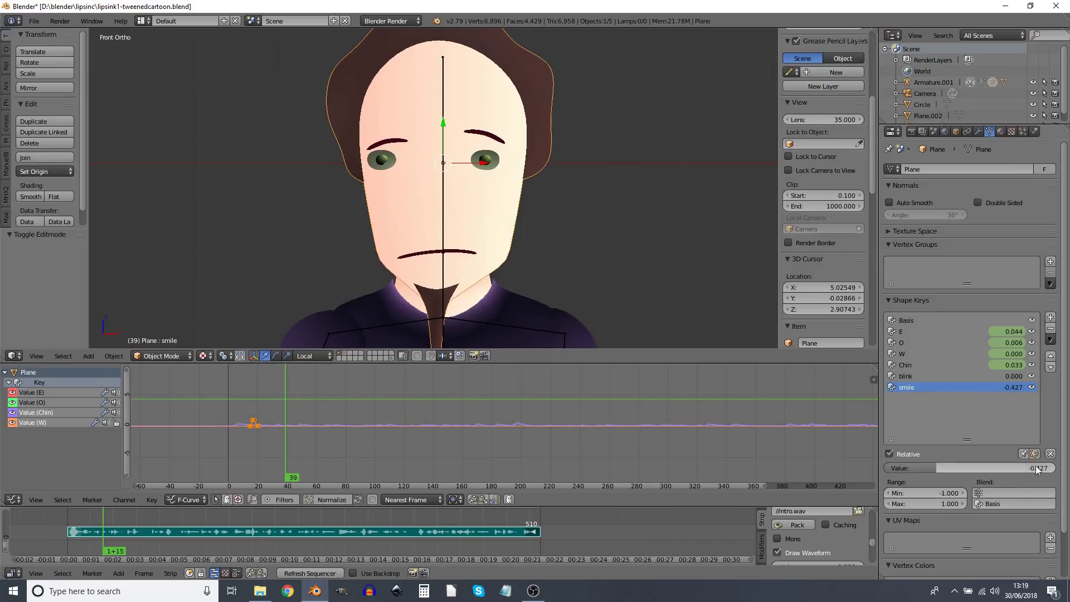
# Step: Set the smile shape key's range minimum to -0.4
pyautogui.click(924, 493)
pyautogui.write('-0')
pyautogui.write('.4')
pyautogui.press('Return')
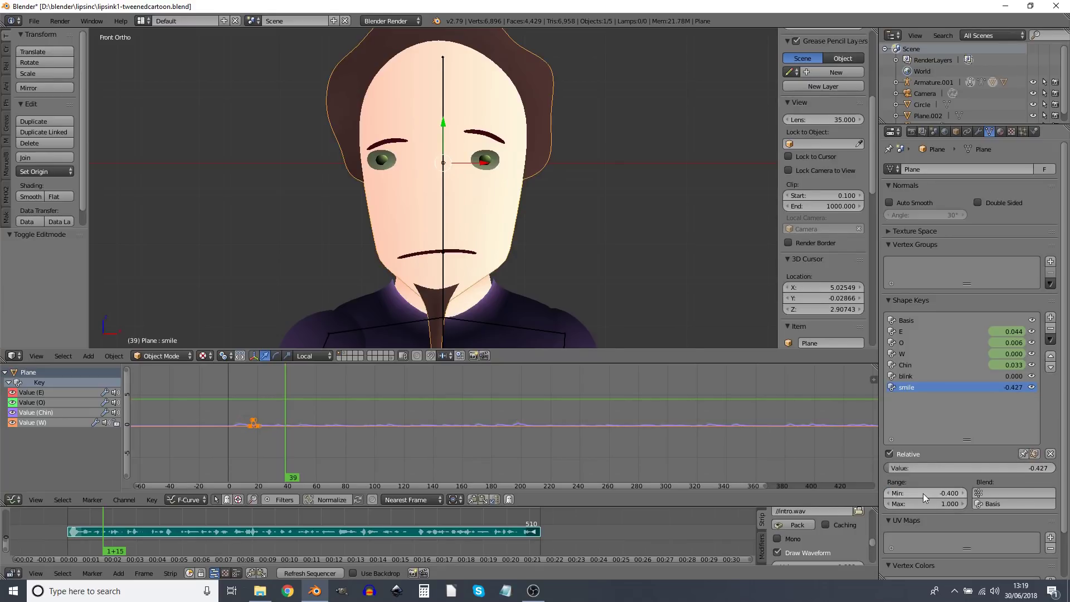
# Step: Set the smile shape key's maximum to 2 and try a value of about 1.39
pyautogui.click(926, 503)
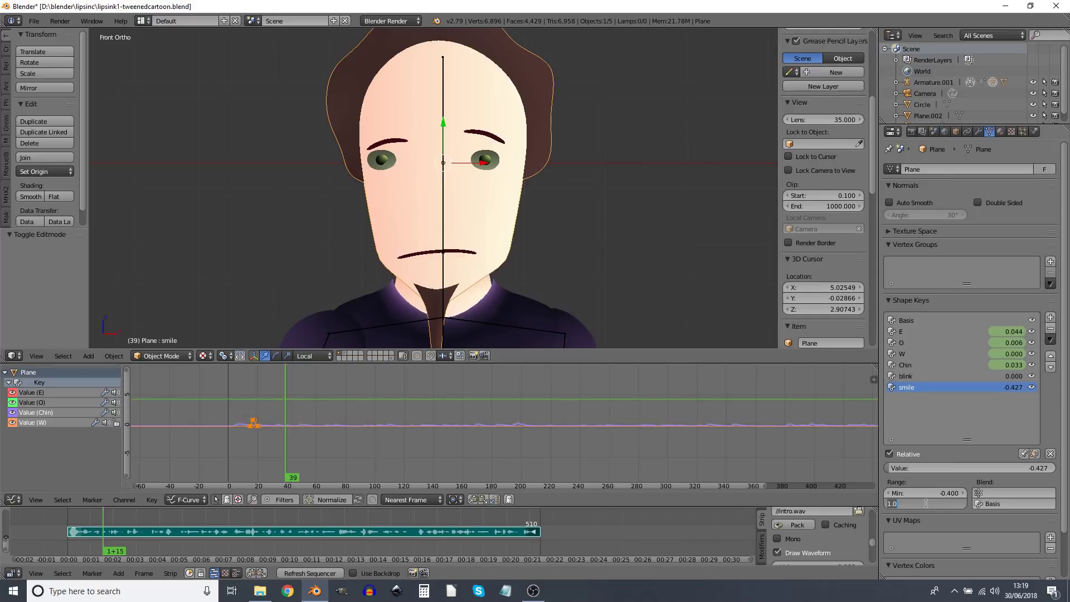
pyautogui.write('2')
pyautogui.press('Return')
pyautogui.moveTo(1047, 468); pyautogui.dragTo(1012, 468)
# Step: Set the smile shape key's maximum to 1.4 and reset its value to 0
pyautogui.click(938, 504)
pyautogui.write('1')
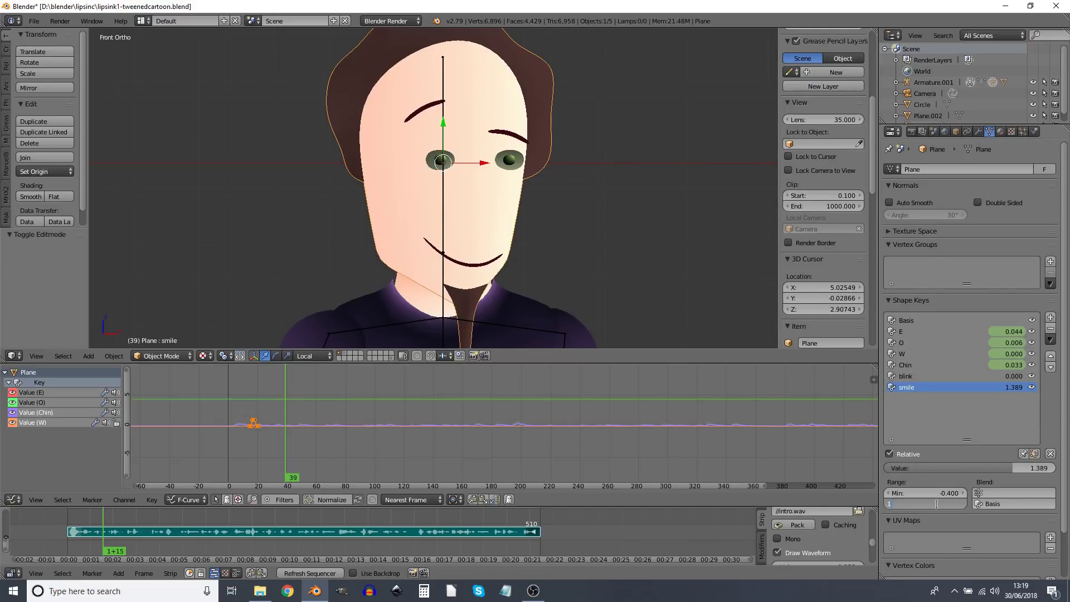
pyautogui.write('.4')
pyautogui.press('Return')
pyautogui.click(978, 467)
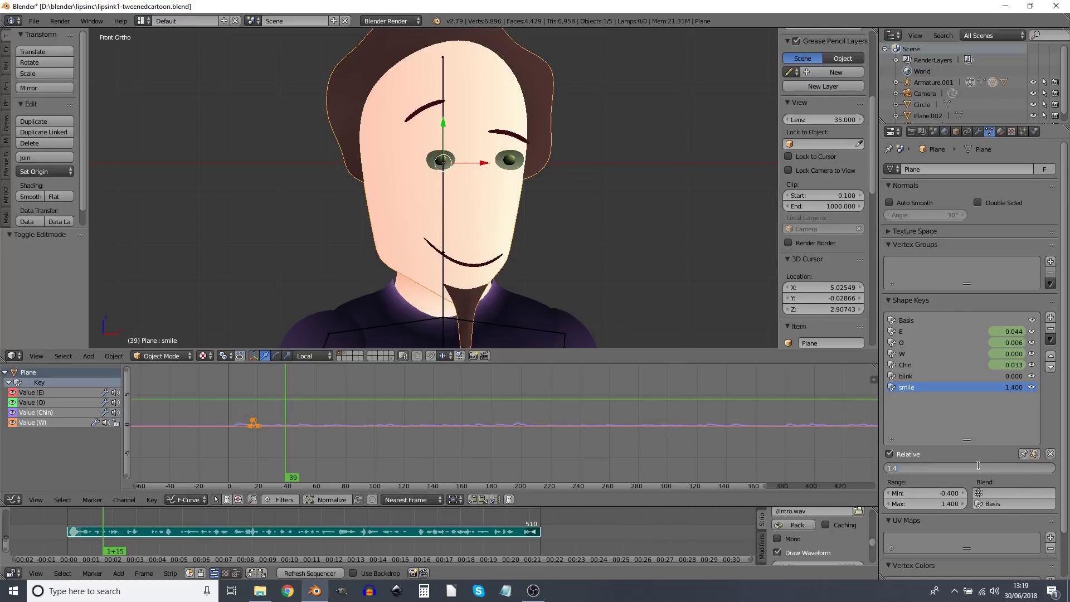
pyautogui.write('0')
pyautogui.press('Return')
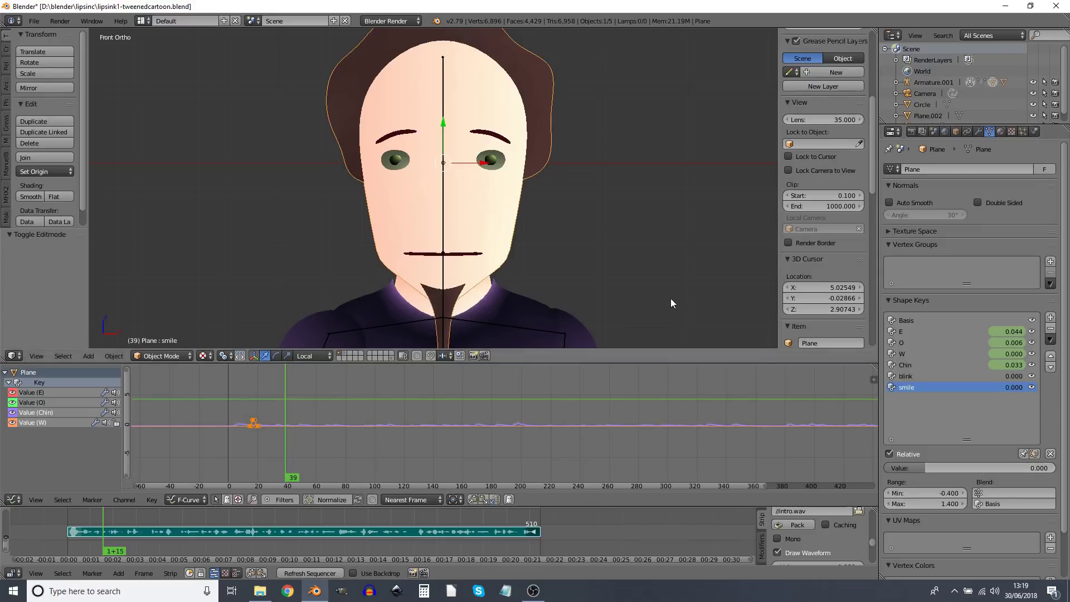
# Step: Add a new shape key to the face mesh and name it frown
pyautogui.click(1051, 319)
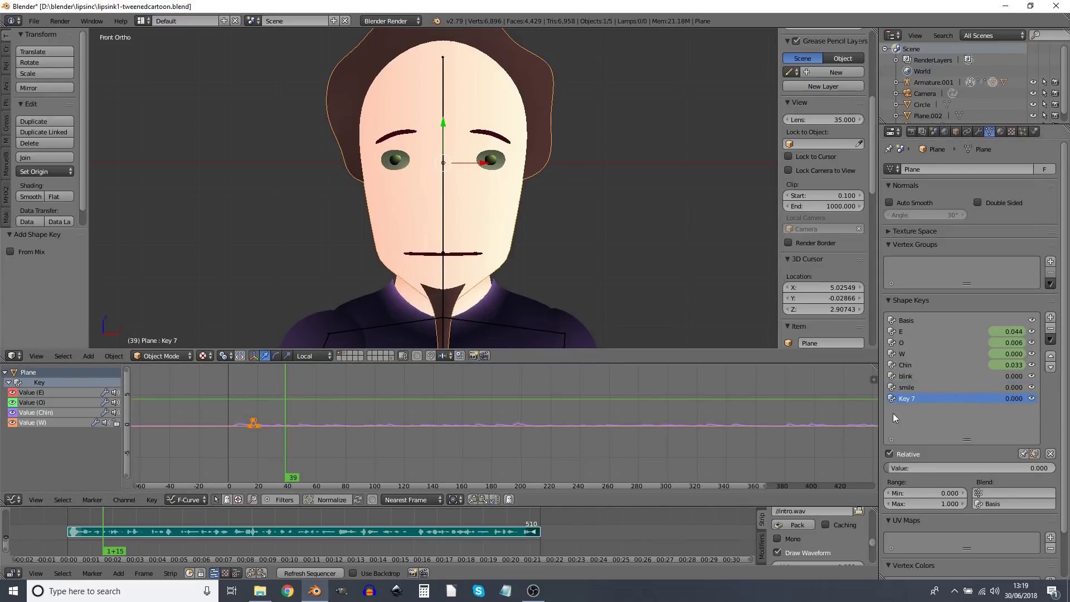
pyautogui.doubleClick(901, 398)
pyautogui.press('BackSpace')
pyautogui.write('frown')
pyautogui.press('Return')
# Step: Reshape the left-hand eyebrow in the frown key, moving its outer end about 0.12 along X and 0.28 up along Z
pyautogui.press('Tab')
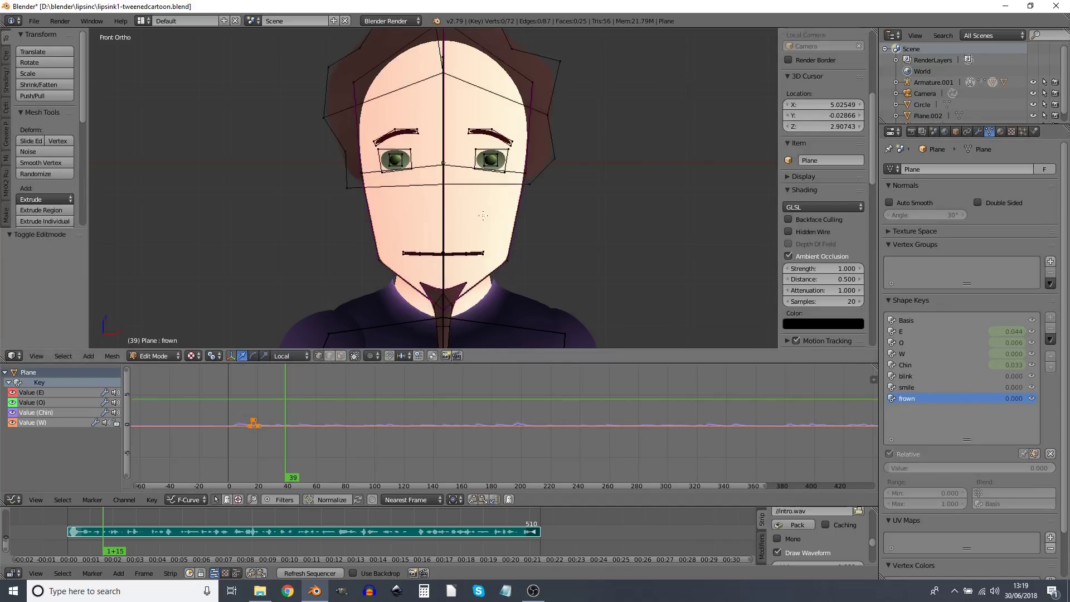
pyautogui.rightClick(398, 123)
pyautogui.press('a')
pyautogui.press('c')
pyautogui.moveTo(402, 123); pyautogui.dragTo(466, 131)
pyautogui.press('a')
pyautogui.press('c')
pyautogui.click(375, 142)
pyautogui.rightClick(390, 136)
pyautogui.press('g')
pyautogui.click(382, 120)
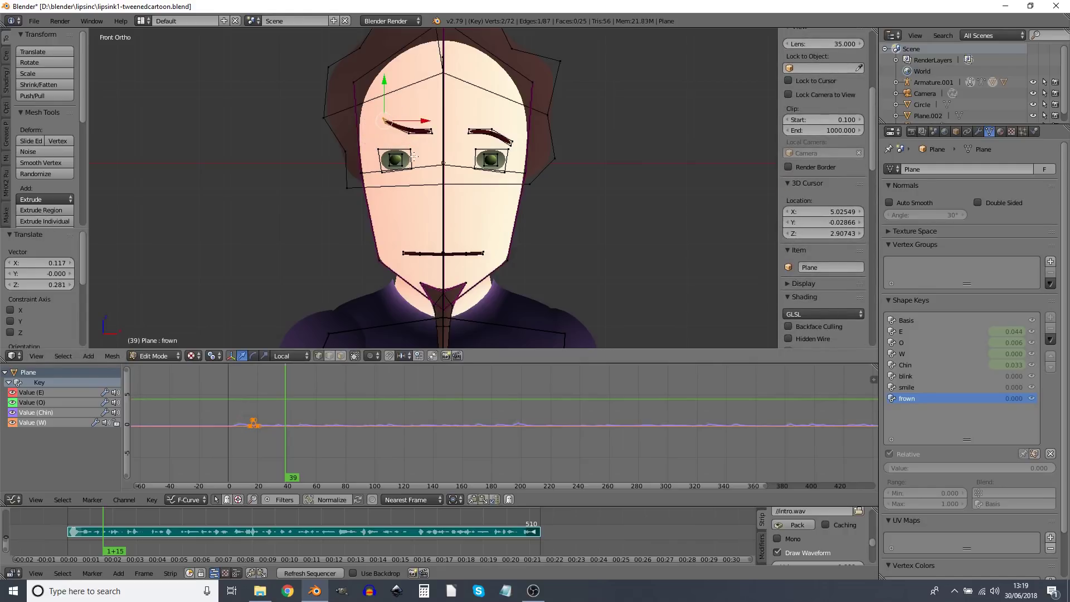
# Step: Select both eyes and both eyebrows and lower them about 0.12 along the local Y axis
pyautogui.press('a')
pyautogui.press('c')
pyautogui.moveTo(381, 119)
pyautogui.mouseDown()
pyautogui.moveTo(393, 158)
pyautogui.moveTo(484, 129)
pyautogui.moveTo(486, 166)
pyautogui.moveTo(501, 144)
pyautogui.mouseUp()
pyautogui.rightClick(502, 144)
pyautogui.moveTo(445, 107)
pyautogui.mouseDown()
pyautogui.moveTo(449, 125)
pyautogui.moveTo(451, 116)
pyautogui.mouseUp()
pyautogui.click(452, 115)
# Step: Select the top-centre and two side forehead vertices and lower them about 0.16 along the local Y axis
pyautogui.scroll(-1, 458, 77)
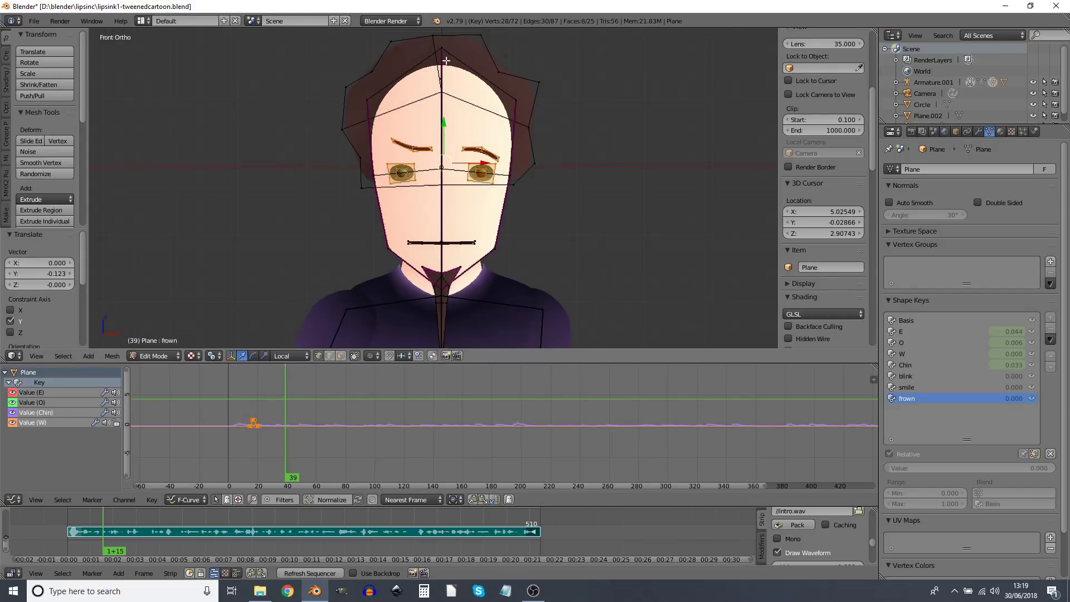
pyautogui.rightClick(442, 51)
pyautogui.keyDown('shift'); pyautogui.rightClick(514, 97); pyautogui.keyUp('shift')
pyautogui.keyDown('shift'); pyautogui.rightClick(369, 97); pyautogui.keyUp('shift')
pyautogui.moveTo(441, 43); pyautogui.dragTo(439, 46)
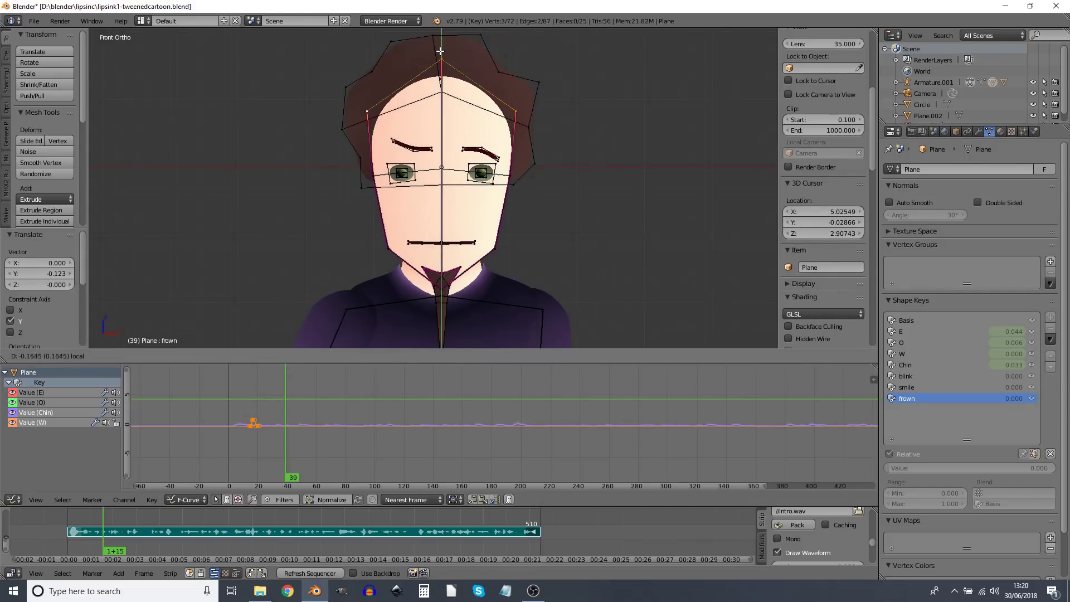
pyautogui.click(440, 54)
# Step: Lower the whole mouth slightly along the local Y axis and set the frown shape key's value to 1
pyautogui.press('Tab')
pyautogui.press('Tab')
pyautogui.press('a')
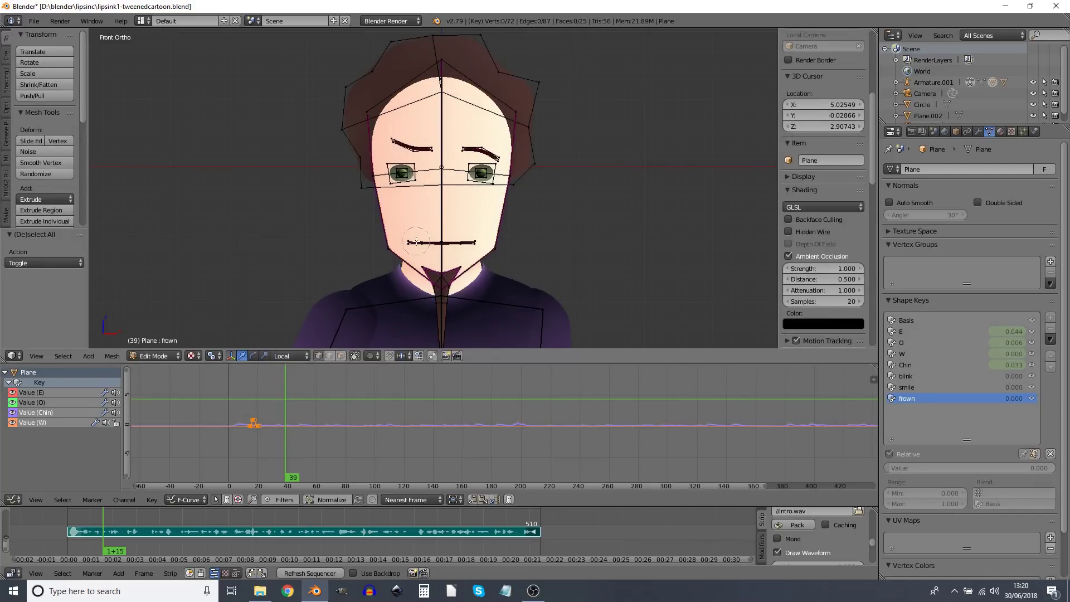
pyautogui.press('l')
pyautogui.moveTo(441, 207); pyautogui.dragTo(442, 209)
# Step: Move the inner end of the right-hand eyebrow about 0.06 inward along X and 0.08 down along Z
pyautogui.press('Tab')
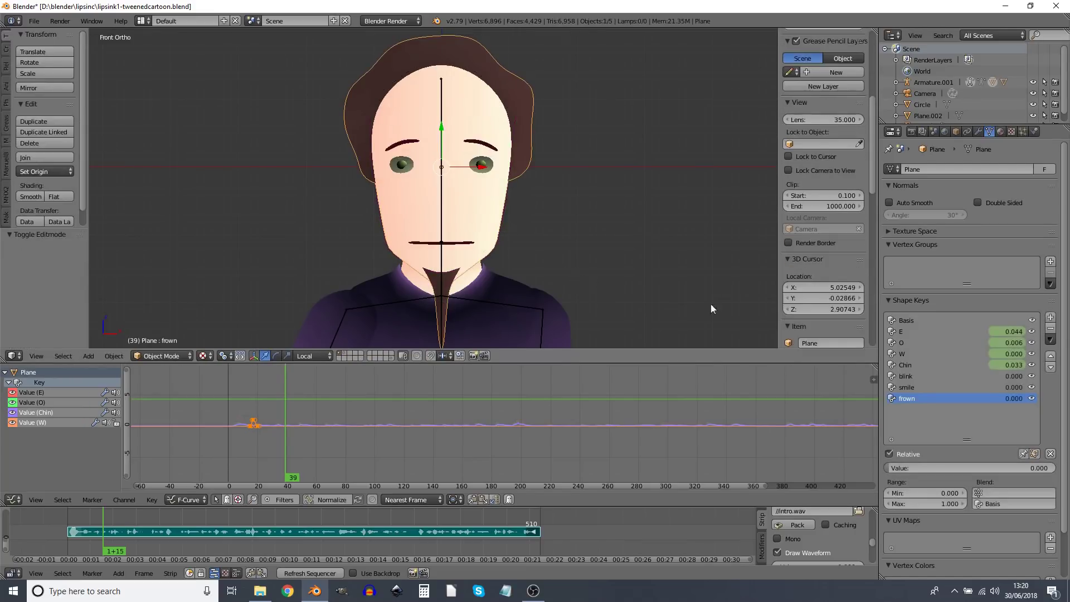
pyautogui.moveTo(900, 468); pyautogui.dragTo(992, 468)
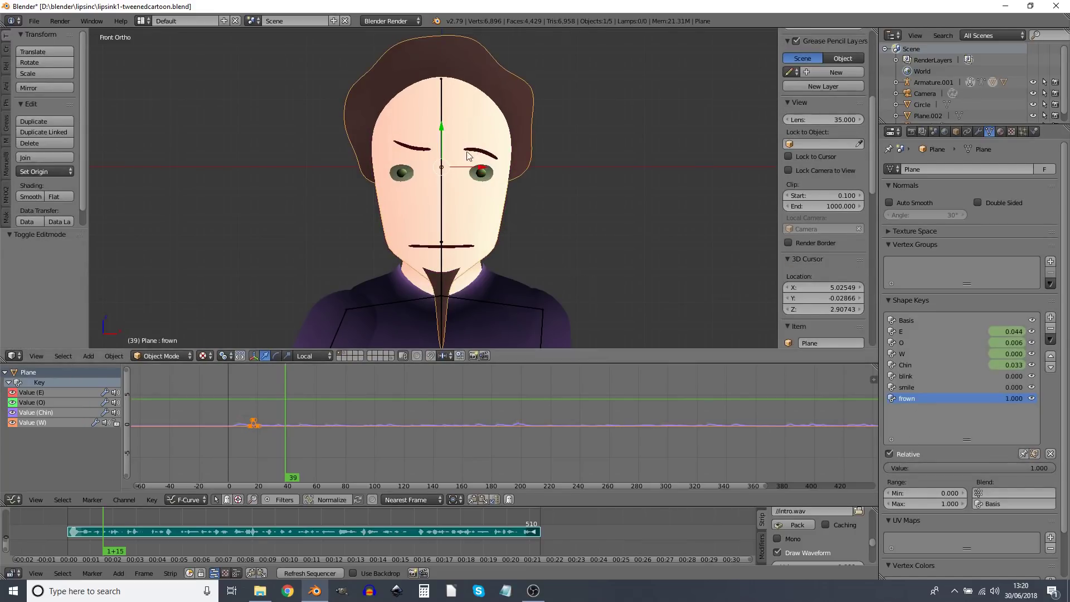
pyautogui.press('Tab')
pyautogui.press('a')
pyautogui.press('c')
pyautogui.click(466, 141)
pyautogui.rightClick(466, 141)
pyautogui.press('g')
pyautogui.click(527, 161)
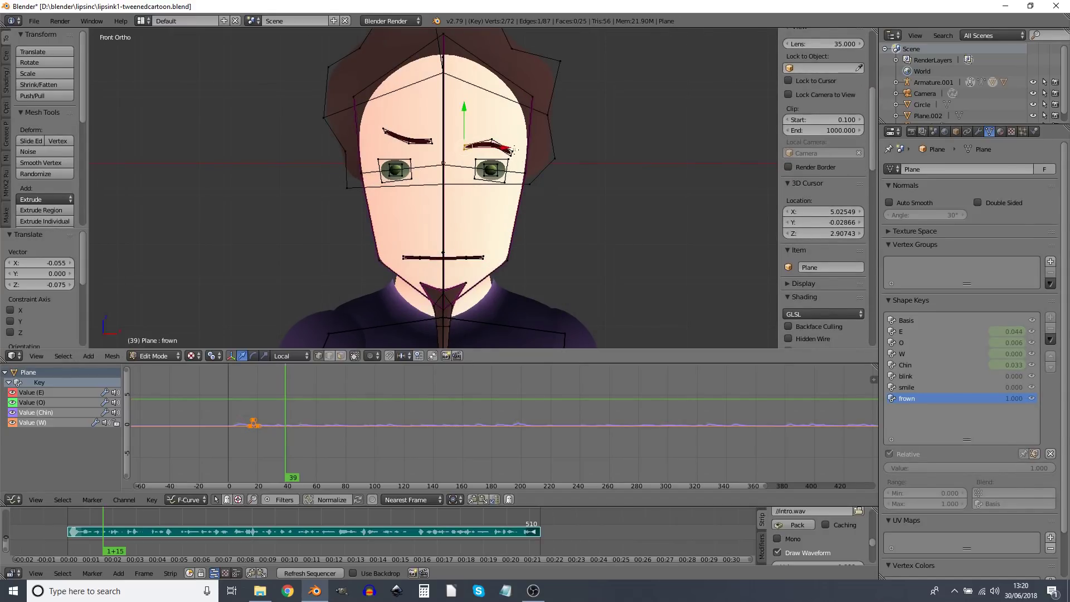
# Step: Raise the outer end of the right-hand eyebrow about 0.32 along Z and adjust one more vertex beside it
pyautogui.press('a')
pyautogui.rightClick(511, 151)
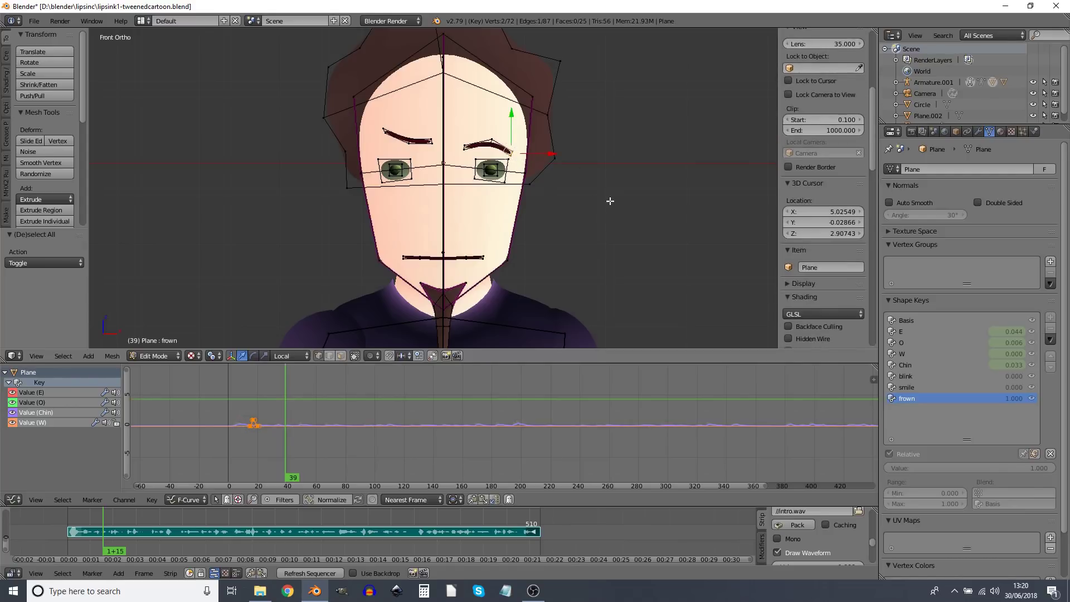
pyautogui.press('g')
pyautogui.click(604, 168)
pyautogui.rightClick(522, 137)
pyautogui.press('g')
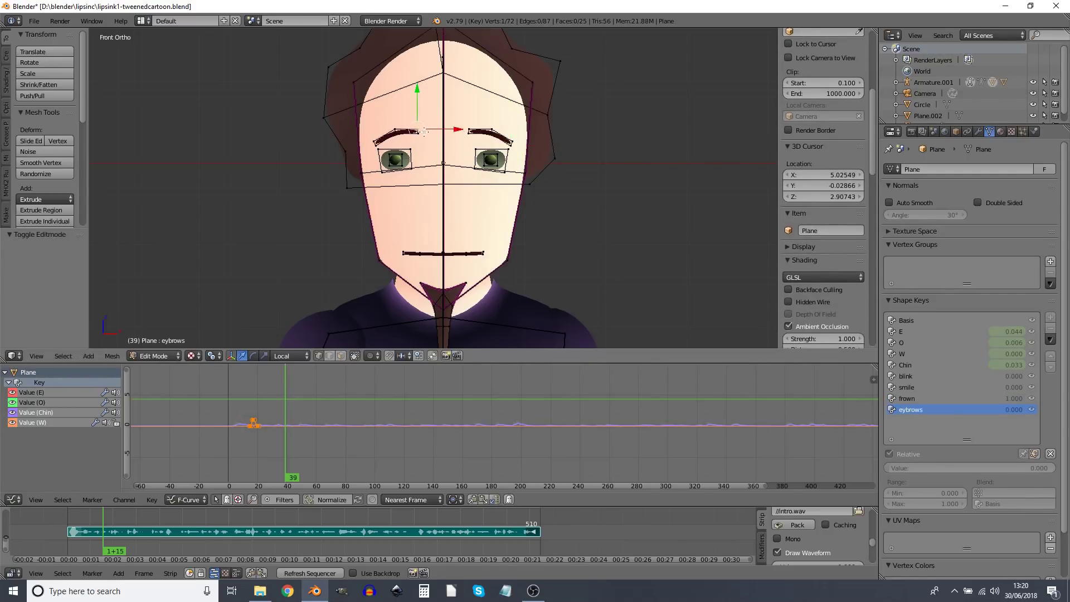
# Step: Select both complete eyebrows in the eybrows shape key and raise them along the local Y axis
pyautogui.hotkey('ctrl', 'l')
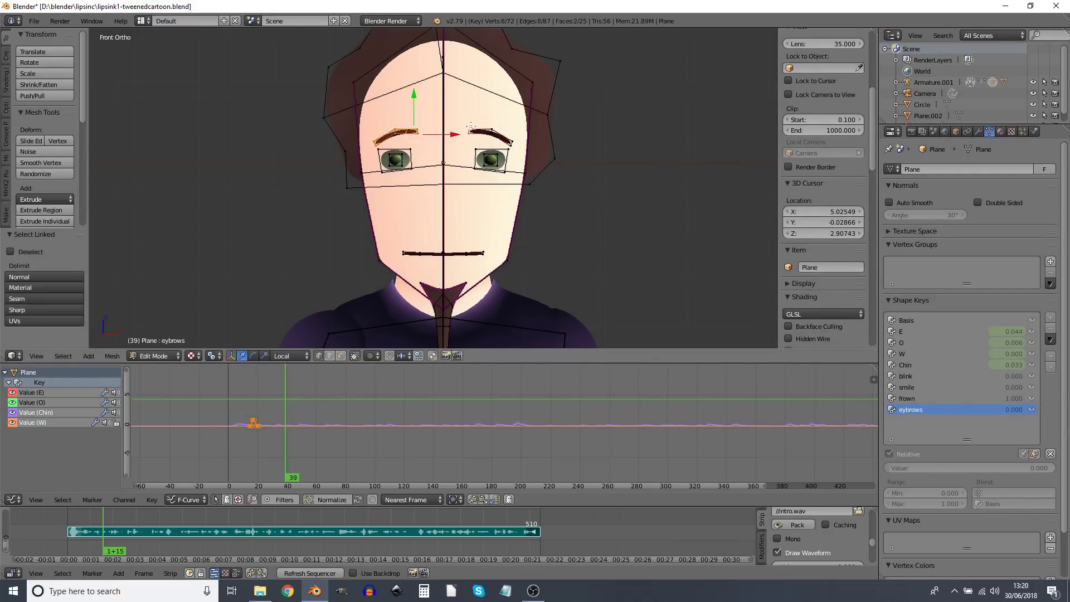
pyautogui.press('l')
pyautogui.moveTo(443, 95); pyautogui.dragTo(443, 70)
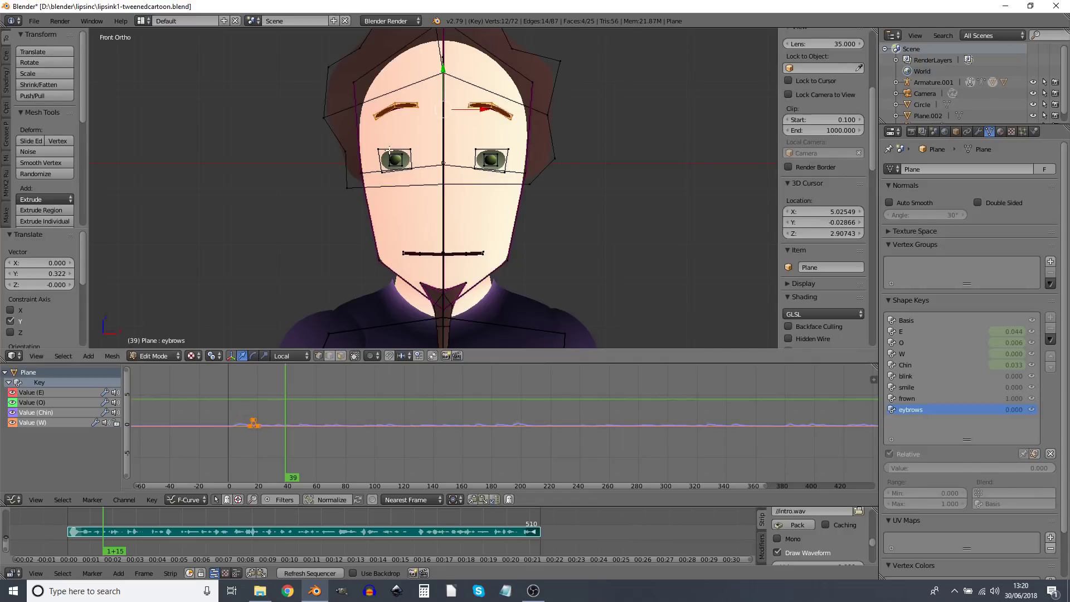
# Step: Raise the corners of the mouth along the local Y axis in the eybrows shape key
pyautogui.press('a')
pyautogui.rightClick(484, 254)
pyautogui.press('g')
pyautogui.press('y')
pyautogui.click(485, 211)
pyautogui.rightClick(395, 159)
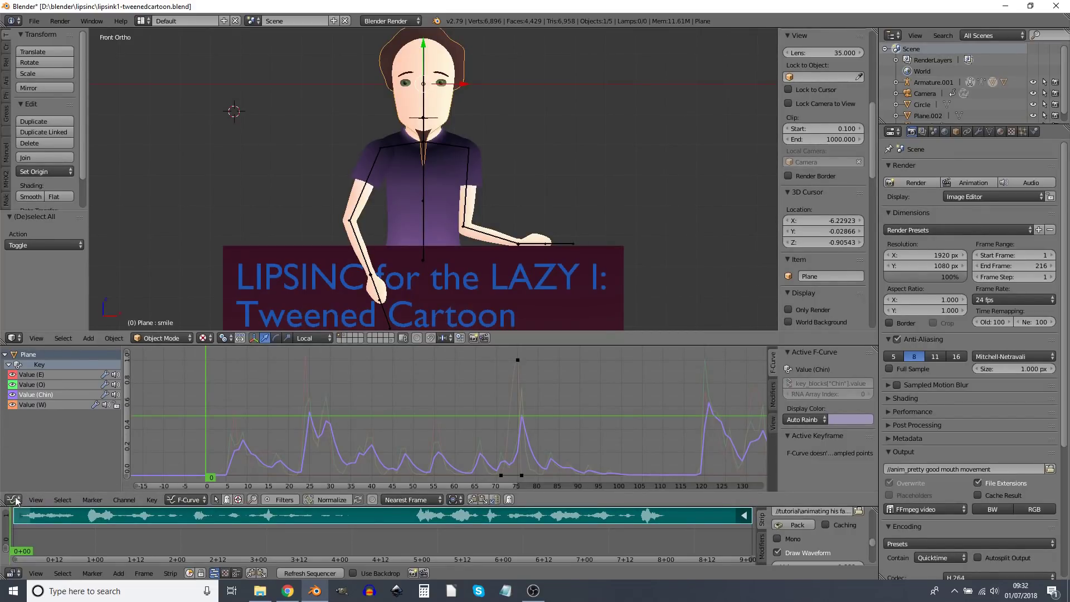
# Step: Switch the graph editor area to the Dope Sheet and go to frame 1
pyautogui.click(13, 500)
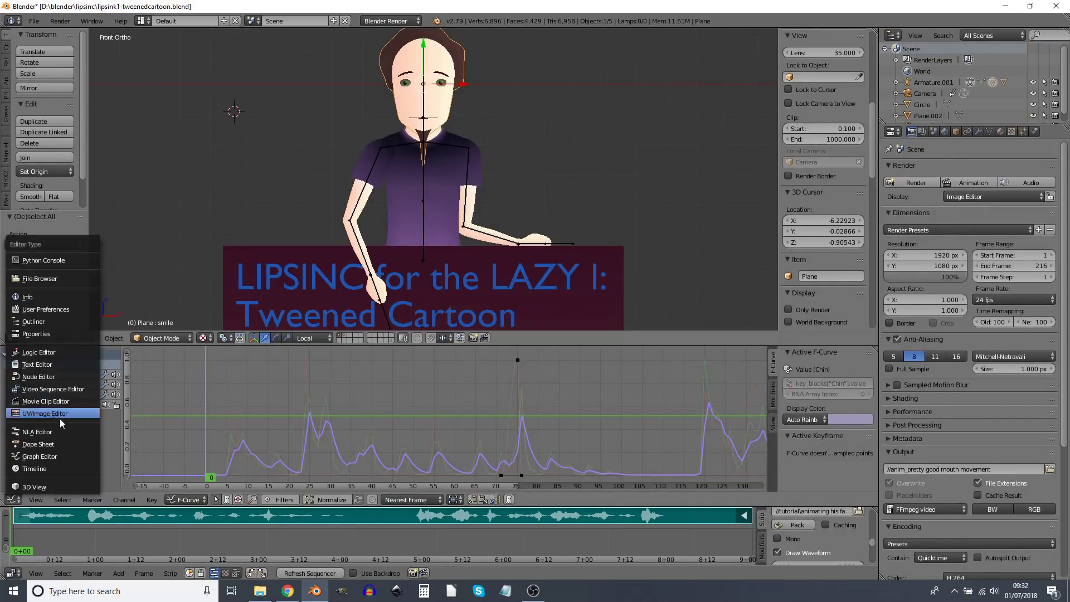
pyautogui.click(59, 442)
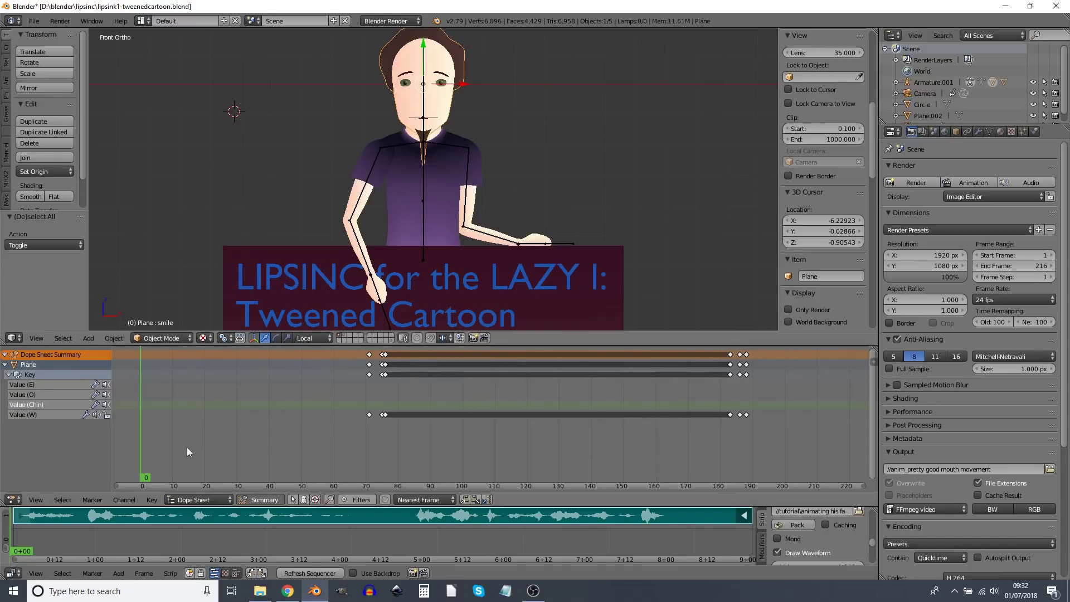
pyautogui.click(143, 438)
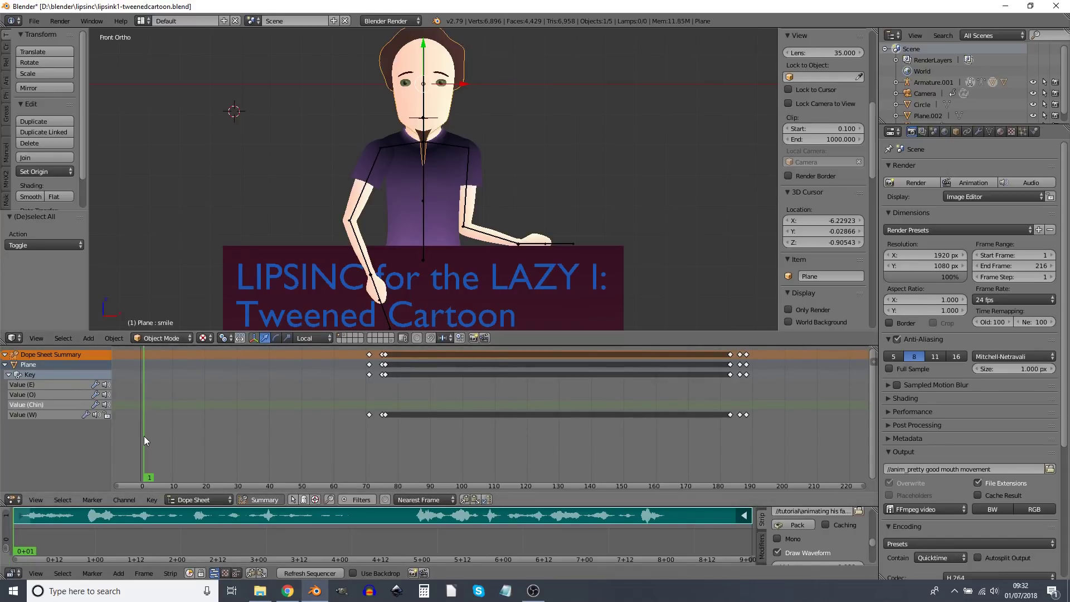
# Step: Set the smile shape key to about 0.73 and insert keyframes for smile, frown and eybrows at frame 1
pyautogui.click(979, 132)
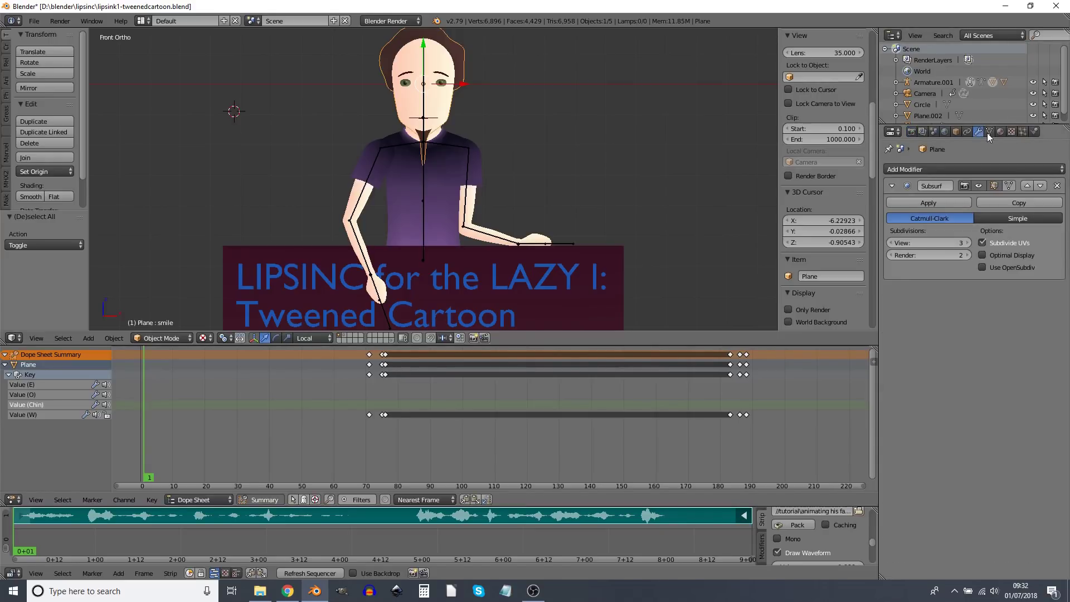
pyautogui.click(989, 132)
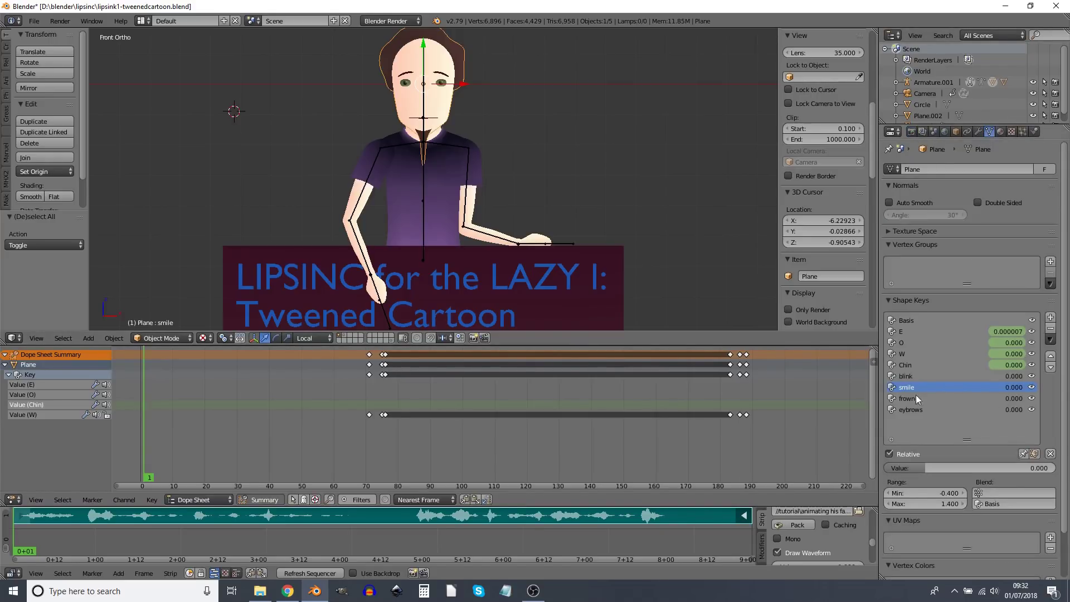
pyautogui.moveTo(926, 469); pyautogui.dragTo(993, 469)
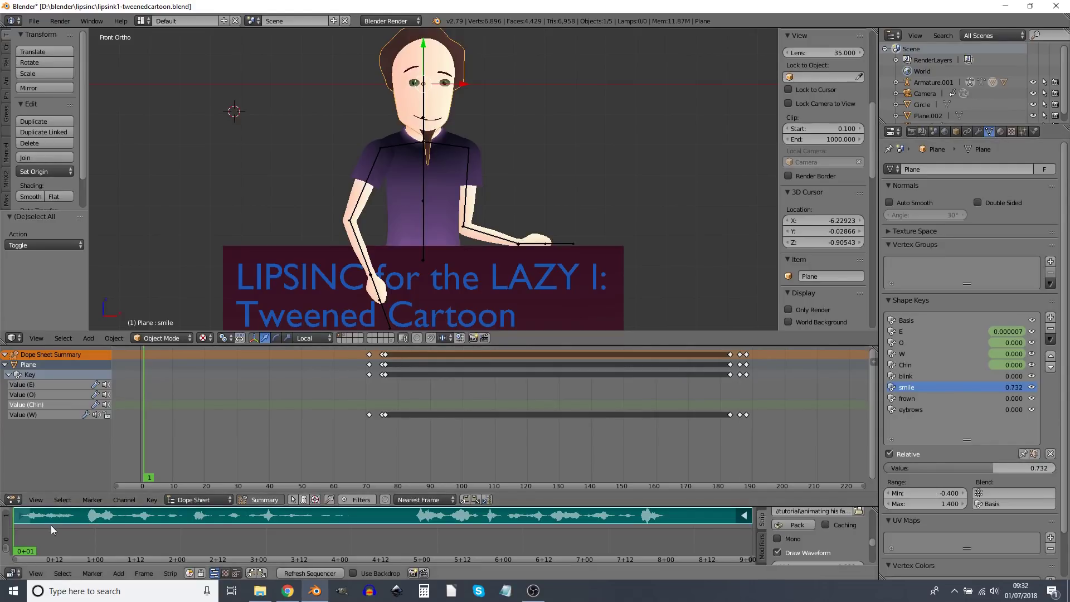
pyautogui.press('i')
pyautogui.press('i')
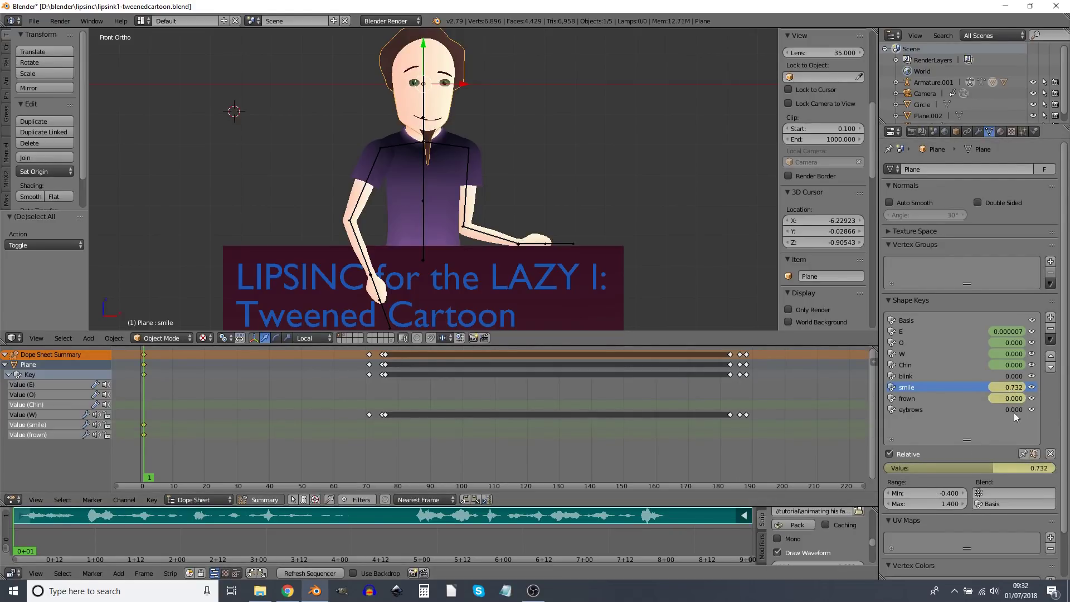
pyautogui.press('i')
# Step: Play to frame 19 and duplicate the smile, frown and eybrows keyframes from frame 1 to that frame
pyautogui.hotkey('alt', 'a')
pyautogui.rightClick(144, 424)
pyautogui.keyDown('shift'); pyautogui.rightClick(145, 436); pyautogui.keyUp('shift')
pyautogui.hotkey('shift', 'd')
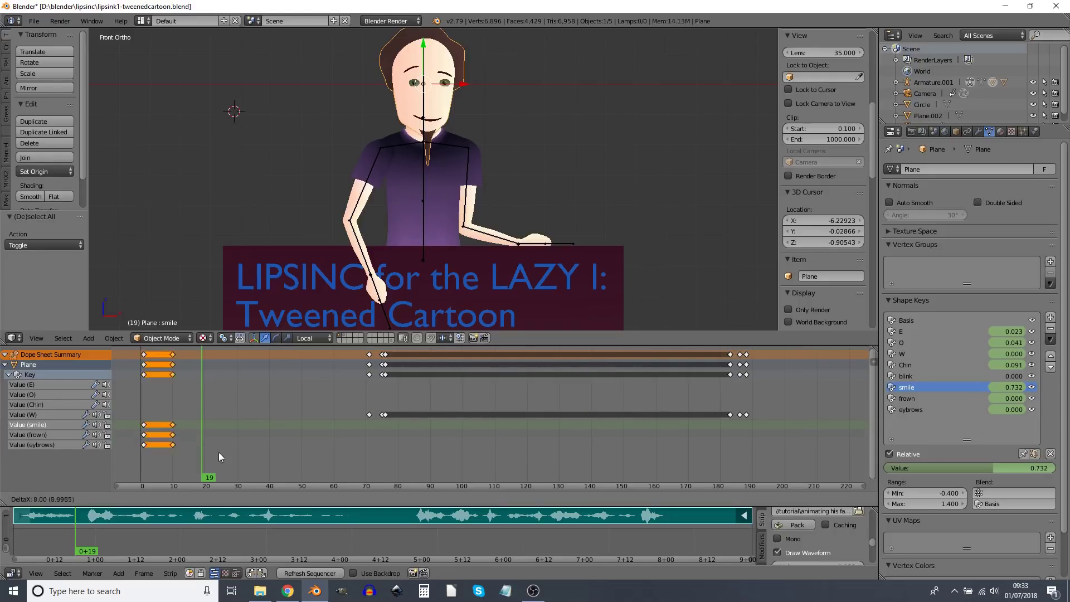
pyautogui.click(249, 454)
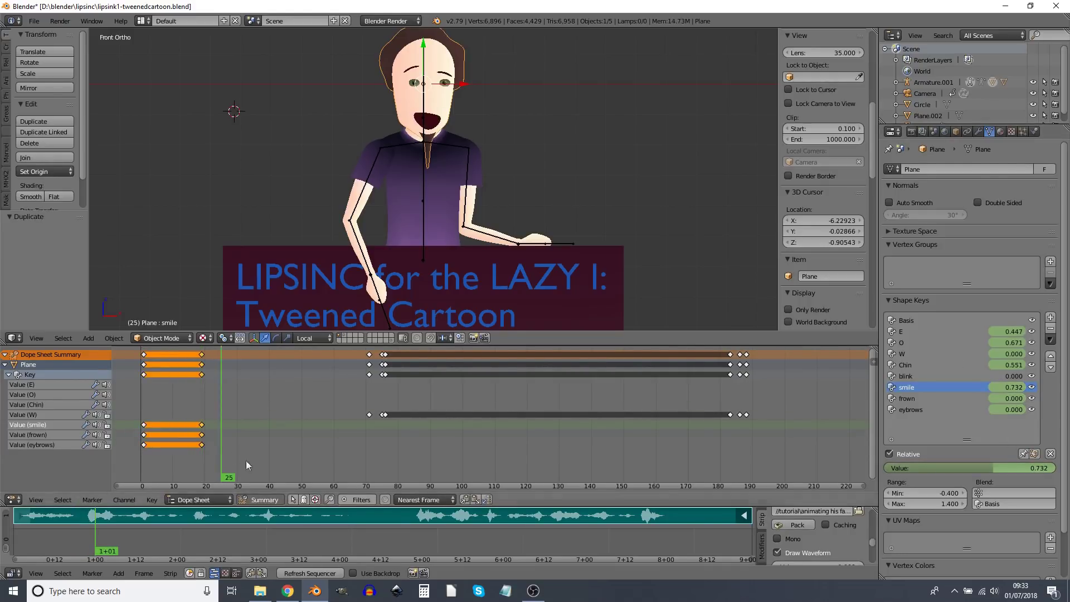
# Step: At frame 25, set frown to about 0.86 and smile to about 0.32, and keyframe smile, frown and eybrows
pyautogui.click(906, 399)
pyautogui.moveTo(926, 468); pyautogui.dragTo(956, 468)
pyautogui.click(911, 387)
pyautogui.press('i')
pyautogui.press('i')
pyautogui.press('i')
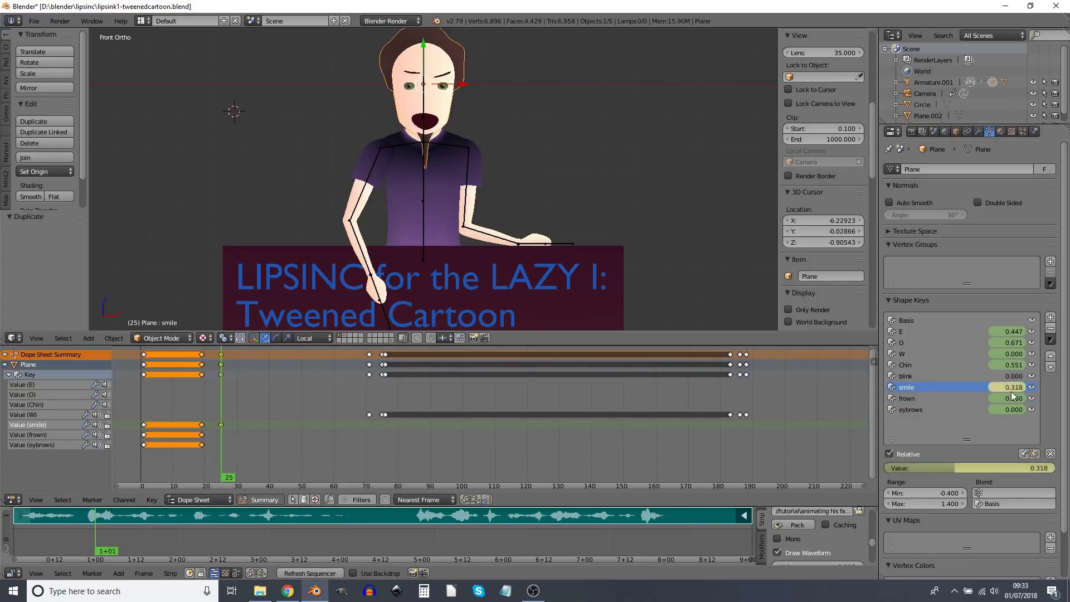
# Step: Duplicate the frame 25 expression keyframes and place the copies at about frame 96, before the next spoken phrase
pyautogui.moveTo(199, 450); pyautogui.dragTo(286, 460)
pyautogui.rightClick(221, 425)
pyautogui.keyDown('shift'); pyautogui.rightClick(221, 435); pyautogui.keyUp('shift')
pyautogui.hotkey('shift', 'd')
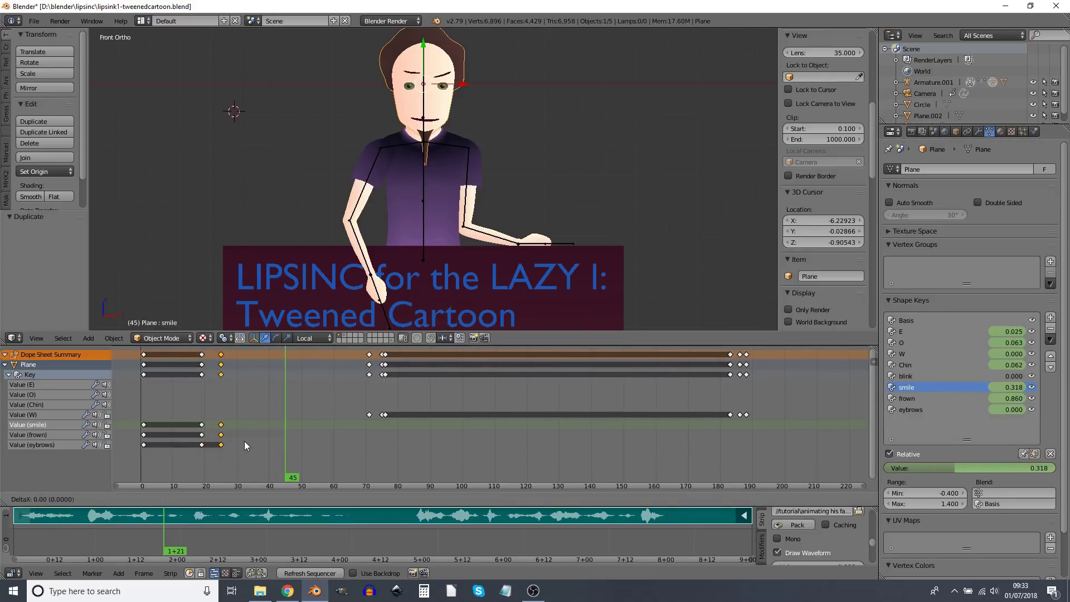
pyautogui.click(358, 445)
pyautogui.moveTo(311, 536); pyautogui.dragTo(338, 526)
pyautogui.press('g')
pyautogui.click(470, 442)
pyautogui.click(469, 443)
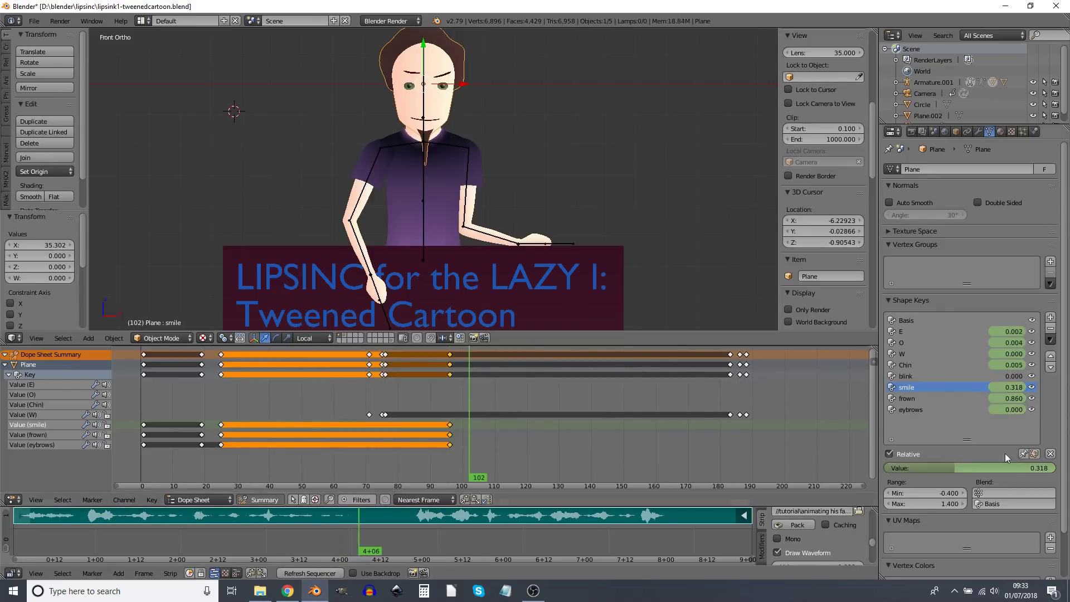
# Step: At frame 102, set eybrows to 1 and frown to 0, and keyframe the three expression shape keys
pyautogui.moveTo(995, 409); pyautogui.dragTo(1038, 409)
pyautogui.moveTo(1013, 398); pyautogui.dragTo(970, 398)
pyautogui.press('i')
pyautogui.press('i')
pyautogui.press('i')
# Step: At frame 118, set smile to about -0.27, raise frown and lower eybrows, keyframing the expression shape keys
pyautogui.moveTo(470, 464)
pyautogui.mouseDown()
pyautogui.moveTo(495, 463)
pyautogui.moveTo(470, 463)
pyautogui.mouseUp()
pyautogui.click(920, 386)
pyautogui.moveTo(1007, 468); pyautogui.dragTo(950, 469)
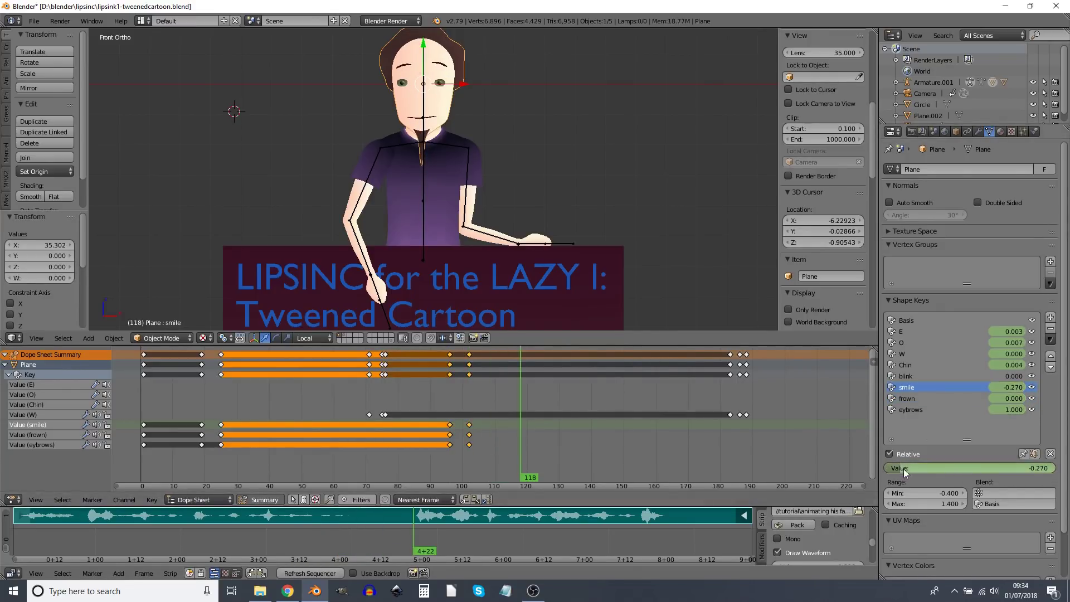
pyautogui.click(915, 398)
pyautogui.moveTo(904, 468); pyautogui.dragTo(981, 467)
pyautogui.press('i')
pyautogui.click(914, 387)
pyautogui.press('i')
pyautogui.moveTo(540, 451); pyautogui.dragTo(521, 451)
pyautogui.click(915, 409)
pyautogui.moveTo(1051, 468); pyautogui.dragTo(987, 468)
# Step: Further along the timeline, lower frown and raise smile, keyframing the expression shape keys
pyautogui.press('i')
# Step: Duplicate the frame 102 expression keyframes and place the copies shortly before frame 118
pyautogui.click(469, 446)
pyautogui.keyDown('alt'); pyautogui.rightClick(469, 447); pyautogui.keyUp('alt')
pyautogui.hotkey('shift', 'd')
pyautogui.click(505, 447)
pyautogui.moveTo(504, 446); pyautogui.dragTo(640, 447)
pyautogui.keyDown('alt'); pyautogui.rightClick(521, 424); pyautogui.keyUp('alt')
pyautogui.click(914, 398)
pyautogui.moveTo(982, 466); pyautogui.dragTo(895, 467)
pyautogui.press('i')
pyautogui.click(914, 387)
pyautogui.moveTo(933, 468); pyautogui.dragTo(996, 469)
pyautogui.press('i')
pyautogui.click(914, 409)
pyautogui.click(616, 461)
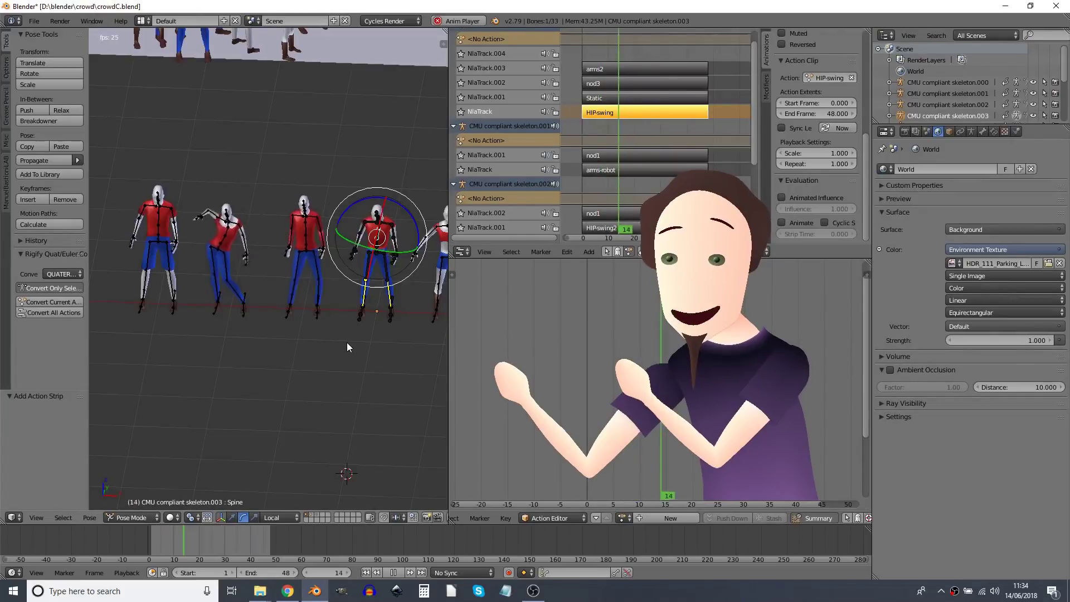
# Step: In the crowdC.blend scene, stop playback, select the third skeleton in object mode and inspect its Static and HIPswing strips
pyautogui.hotkey('alt', 'a')
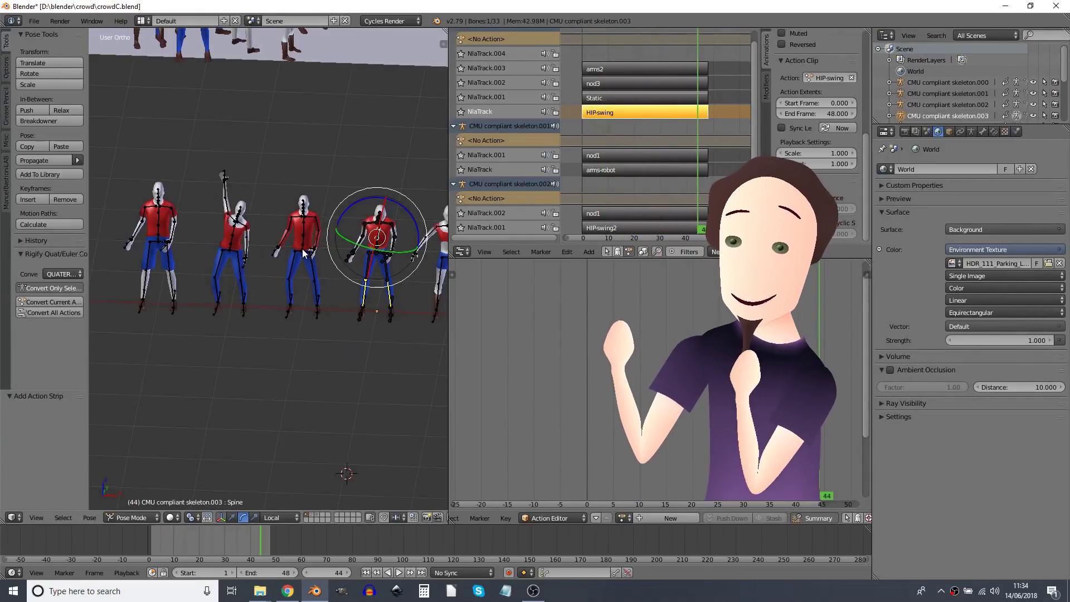
pyautogui.hotkey('ctrl', 'Tab')
pyautogui.rightClick(304, 254)
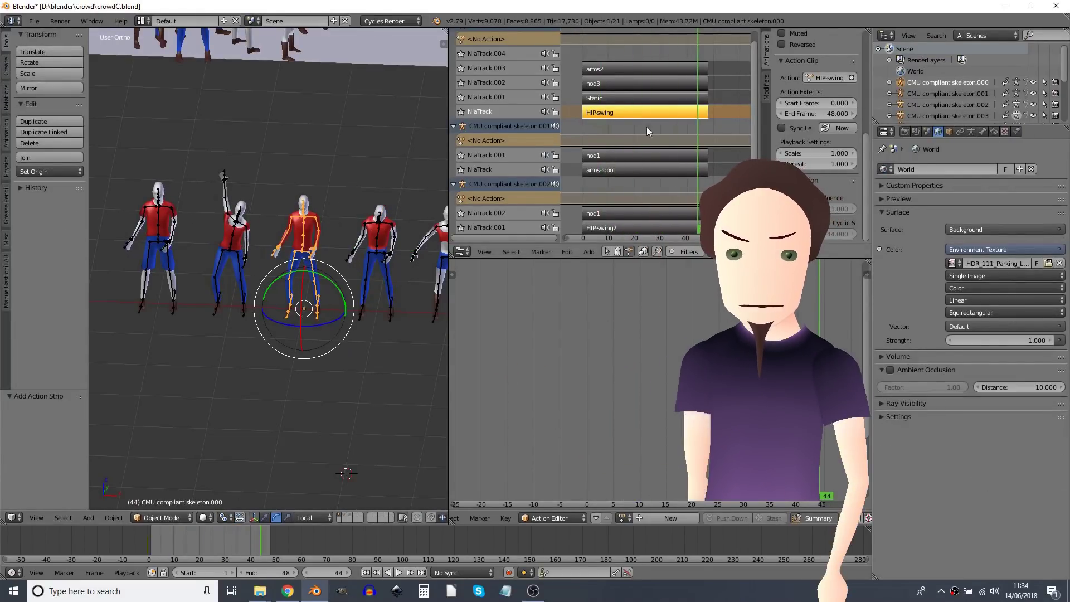
pyautogui.press('Home')
pyautogui.click(654, 111)
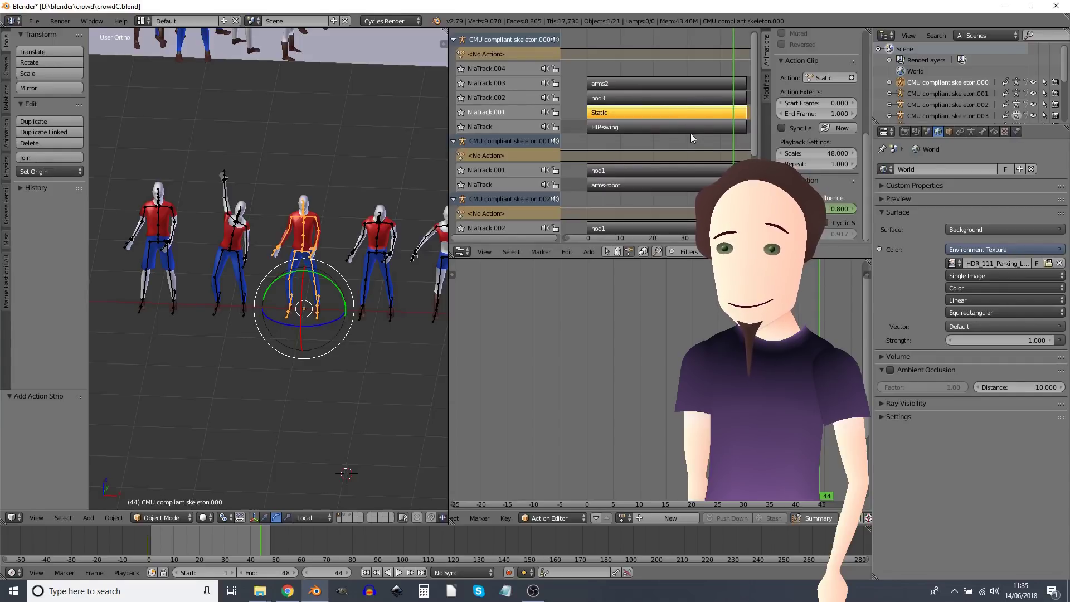
pyautogui.click(615, 129)
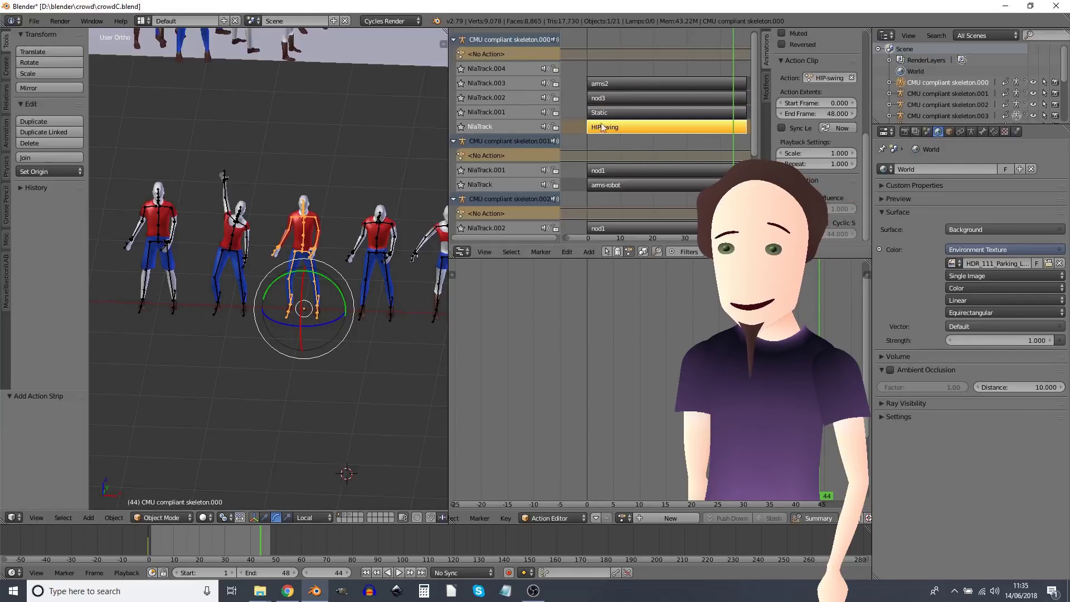
# Step: Play back the crowd animation and review how the skeleton's HIPswing and Static strips combine
pyautogui.press('n')
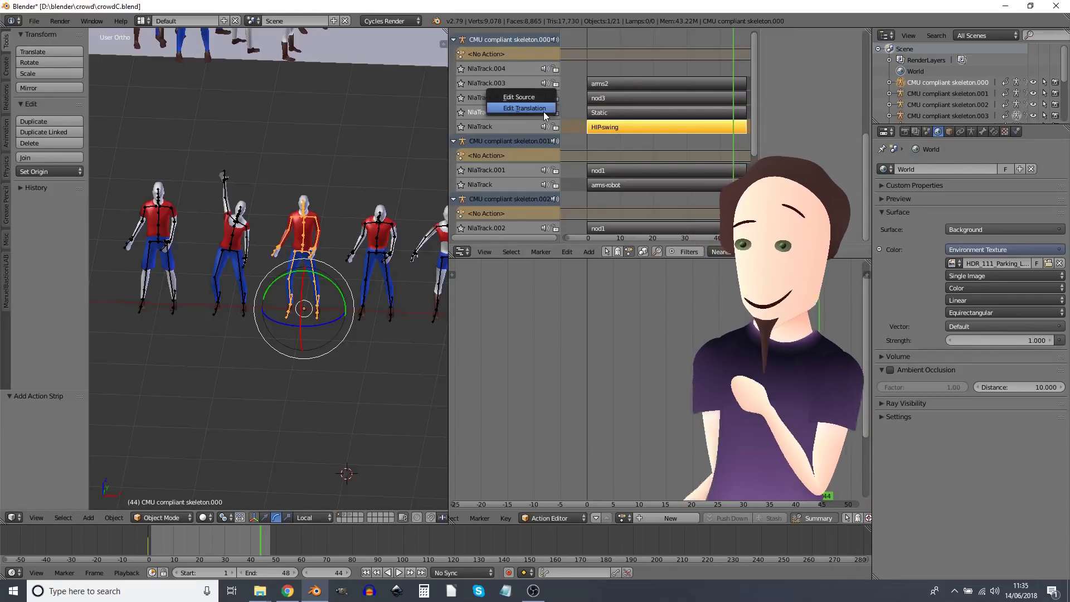
pyautogui.click(544, 113)
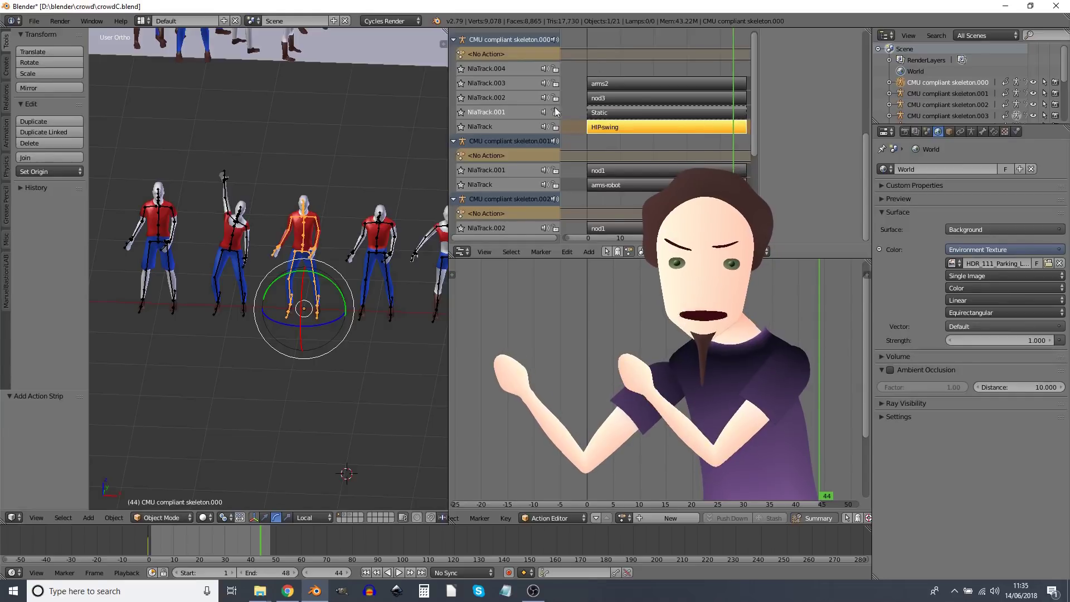
pyautogui.hotkey('alt', 'a')
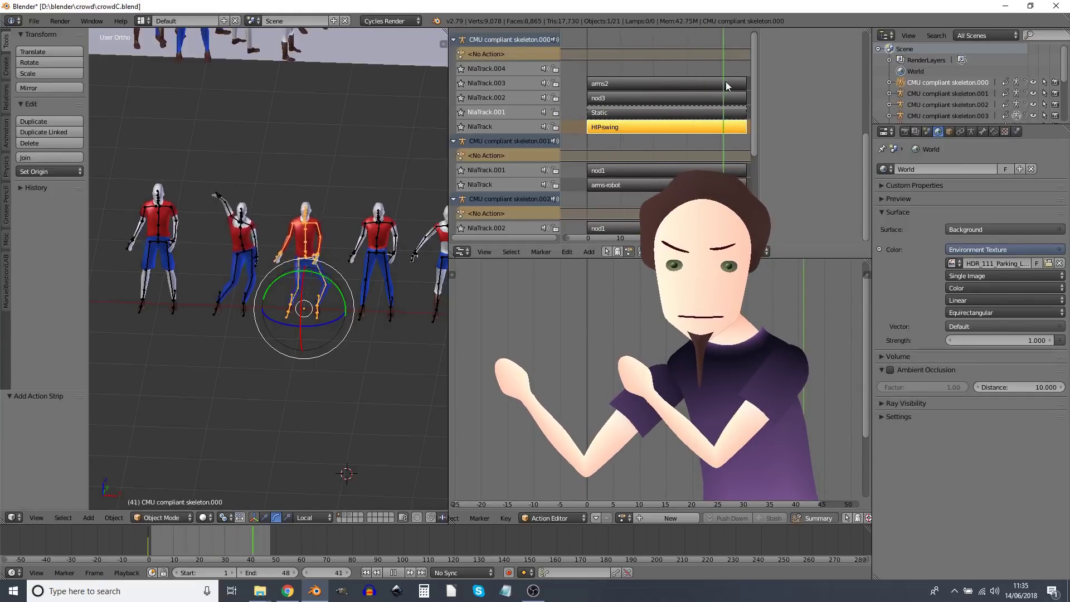
pyautogui.hotkey('alt', 'a')
pyautogui.click(545, 113)
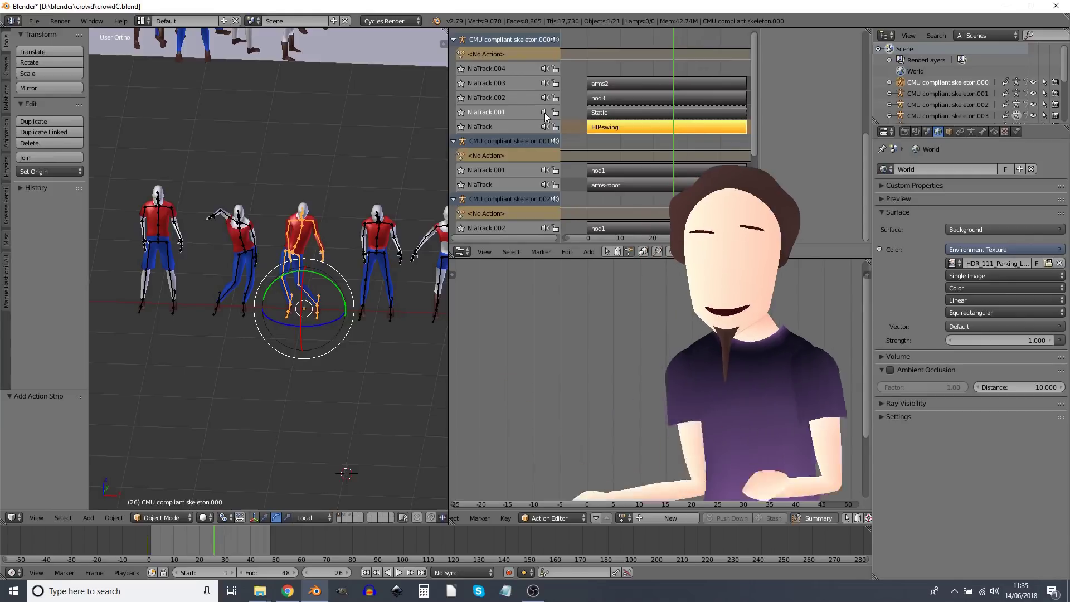
pyautogui.click(616, 113)
pyautogui.press('n')
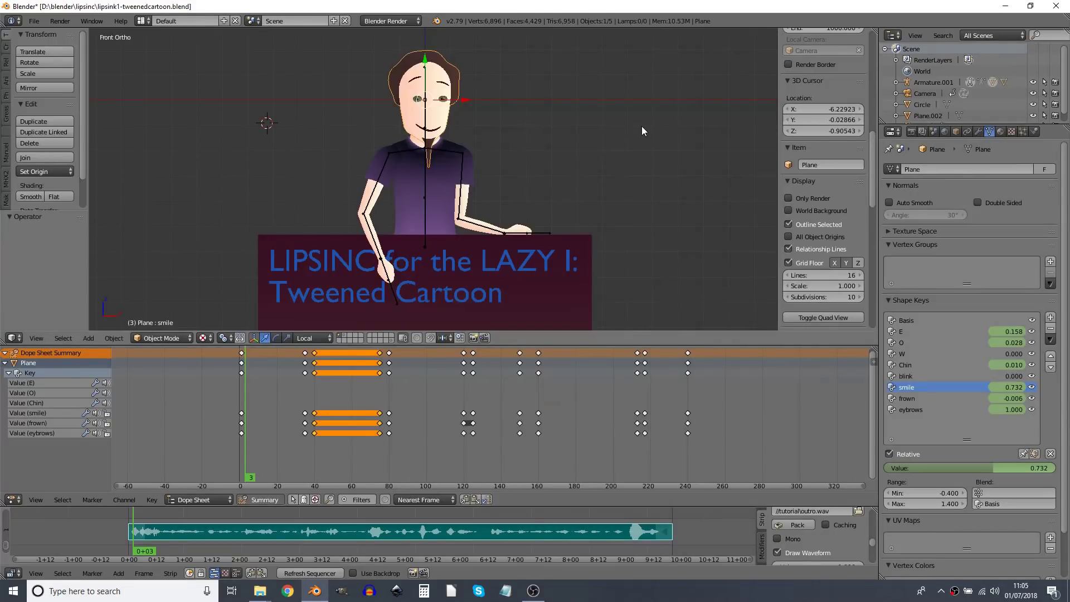
# Step: Back in the lip-sync file, put the character's armature in Pose Mode and merge the dope sheet area into the 3D view
pyautogui.rightClick(538, 235)
pyautogui.hotkey('ctrl', 'Tab')
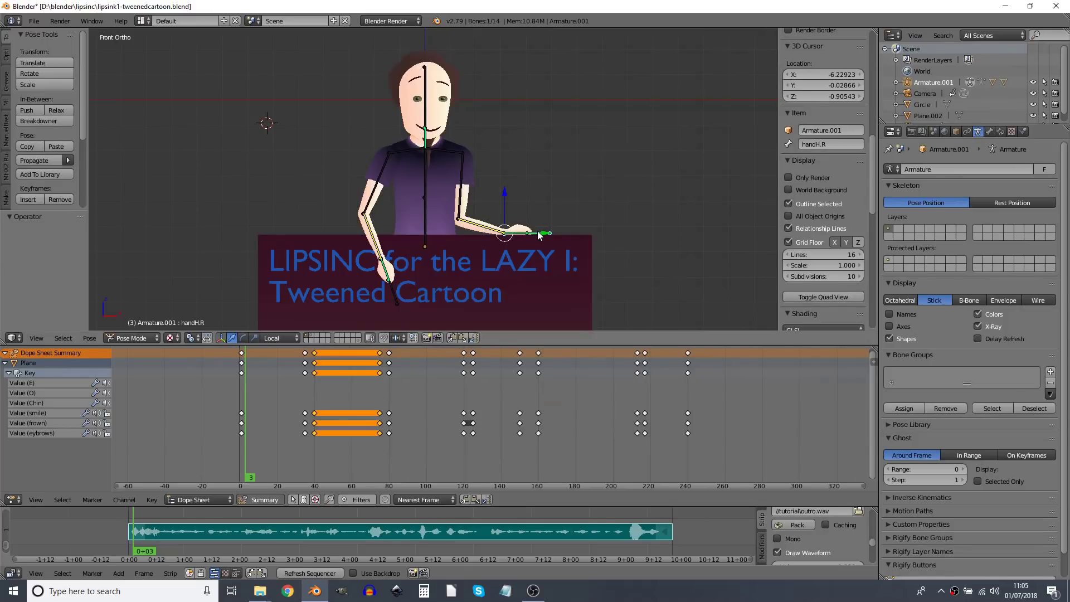
pyautogui.click(142, 339)
pyautogui.click(136, 297)
pyautogui.moveTo(3, 334); pyautogui.dragTo(435, 404)
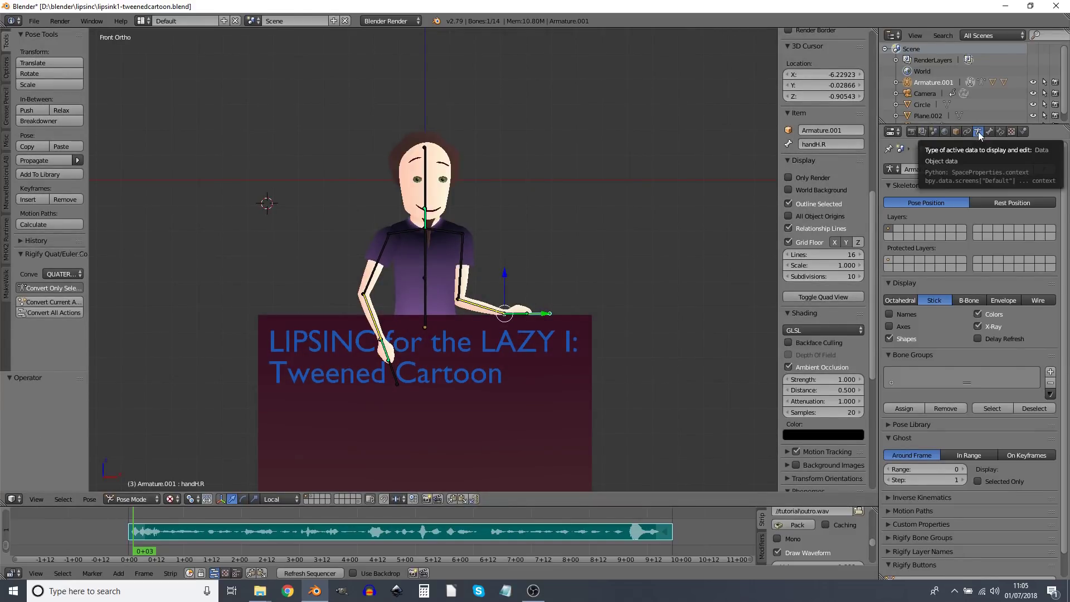
# Step: Create a new pose library for the armature
pyautogui.click(903, 425)
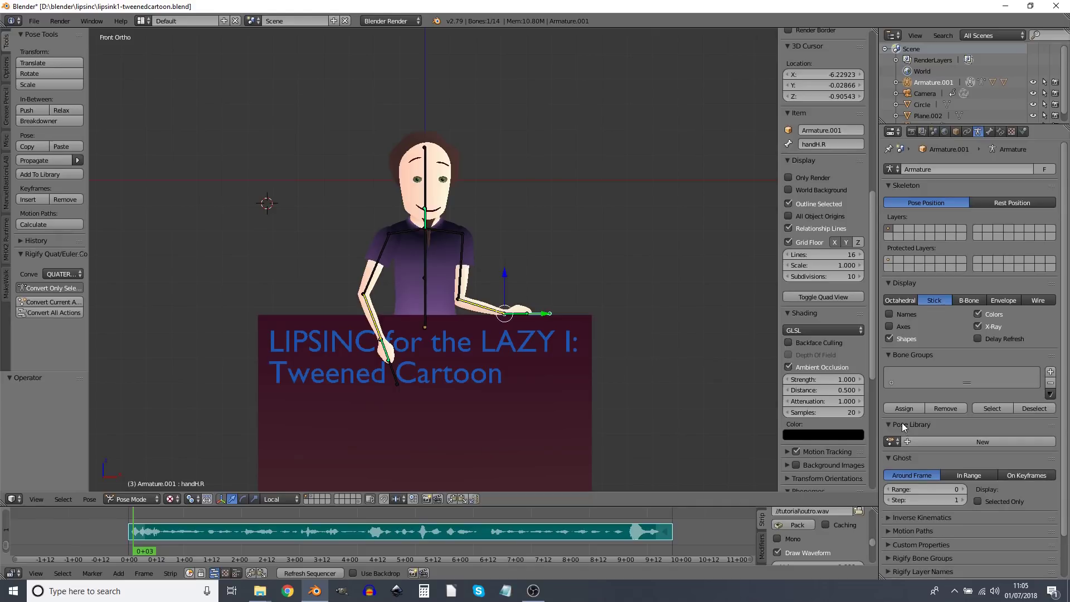
pyautogui.click(931, 442)
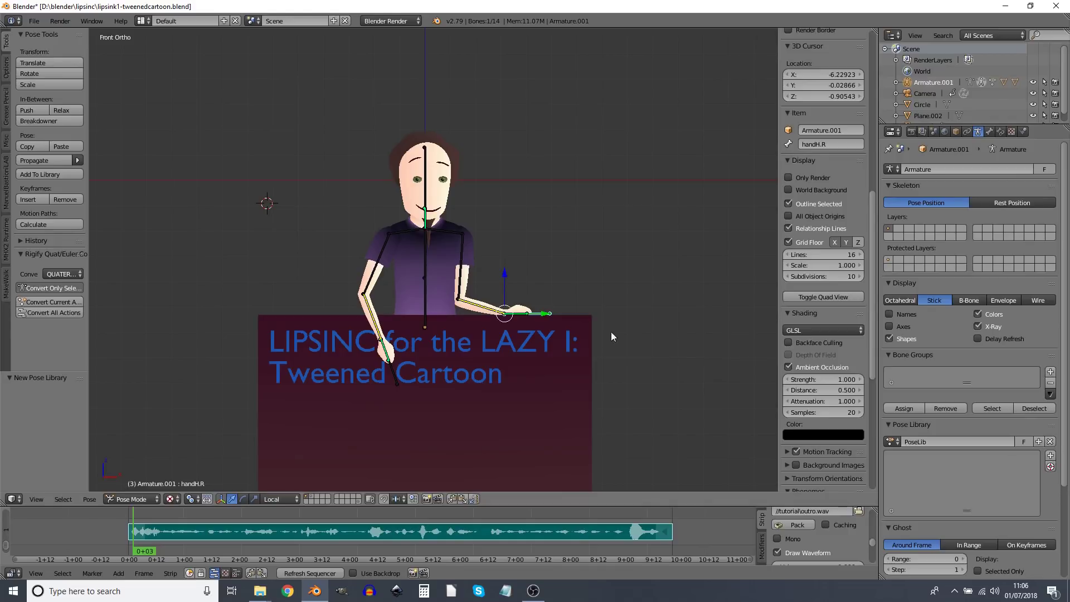
pyautogui.rightClick(396, 373)
pyautogui.keyDown('shift'); pyautogui.rightClick(541, 315); pyautogui.keyUp('shift')
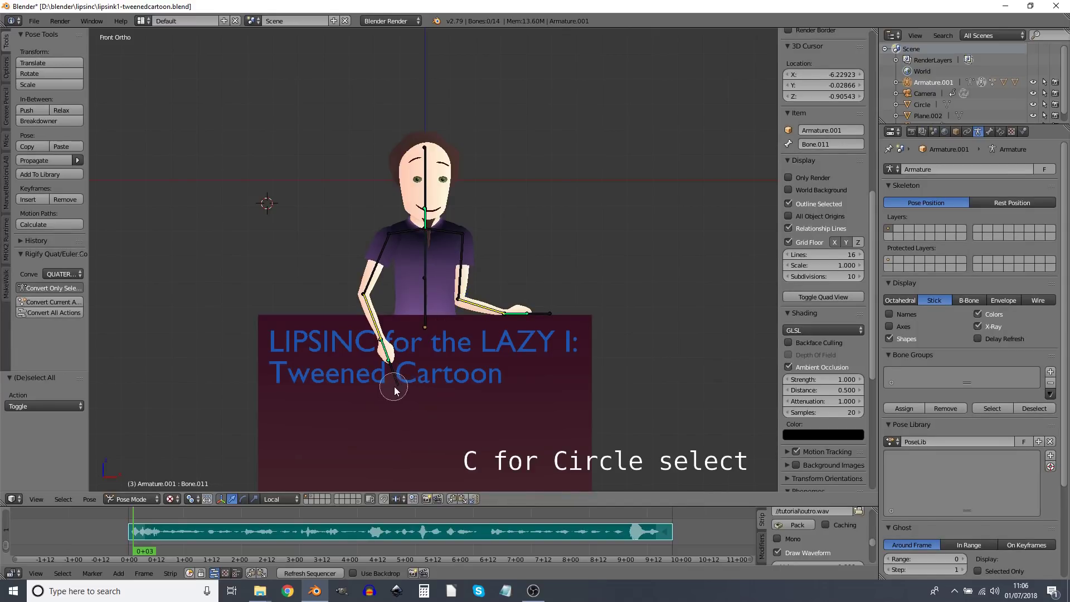
# Step: Circle-select the hand, shoulder, spine, neck and head bones and add their pose to the library as "1 a"
pyautogui.click(395, 386)
pyautogui.click(560, 310)
pyautogui.click(431, 229)
pyautogui.click(429, 305)
pyautogui.click(433, 171)
pyautogui.rightClick(463, 197)
pyautogui.keyDown('shift'); pyautogui.rightClick(429, 218); pyautogui.keyUp('shift')
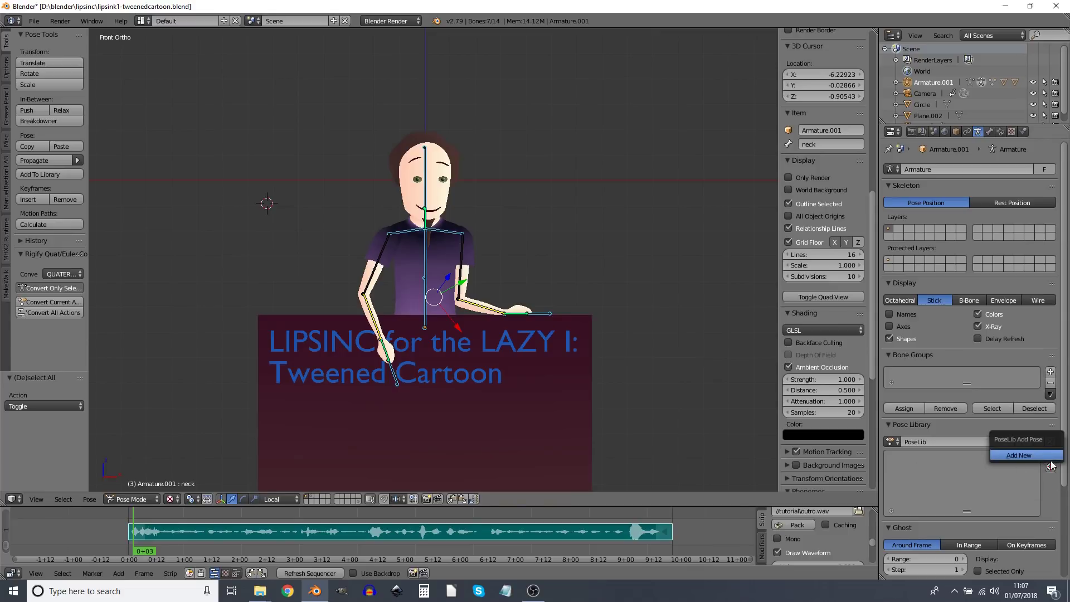
pyautogui.click(1051, 456)
pyautogui.click(1040, 456)
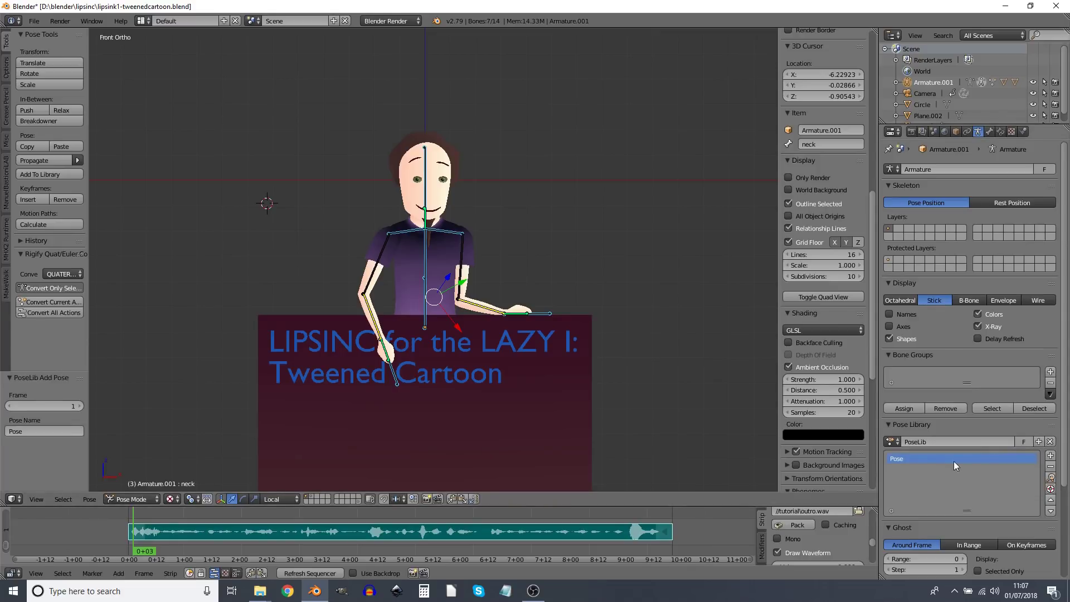
pyautogui.doubleClick(935, 458)
pyautogui.write('1 a')
# Step: Vary the pose by slightly rotating the lower spine and shoulder bones, and rotate the head about 3.7°
pyautogui.rightClick(425, 274)
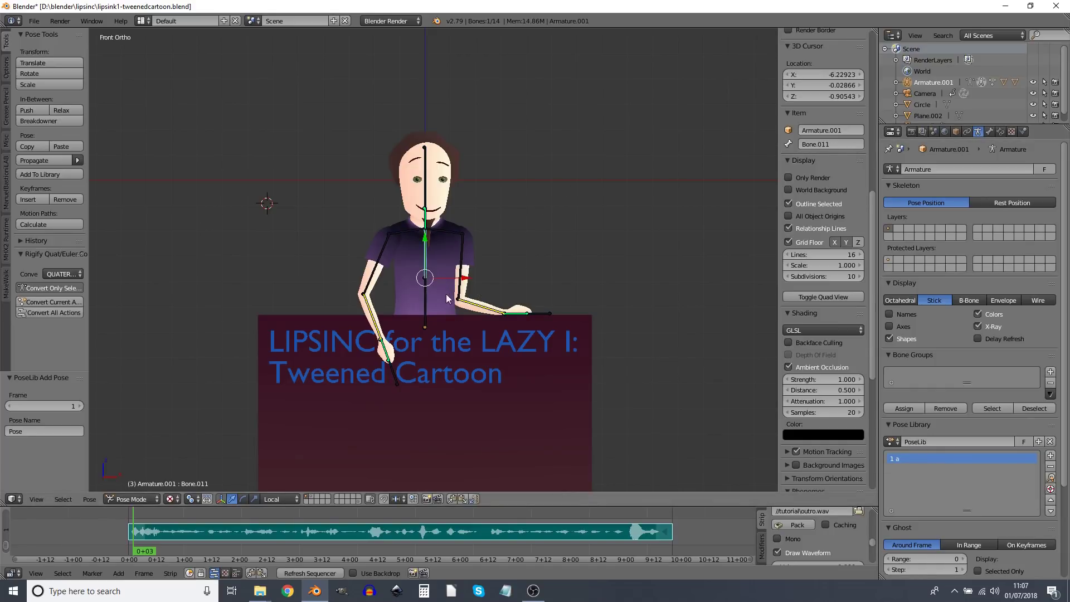
pyautogui.rightClick(426, 297)
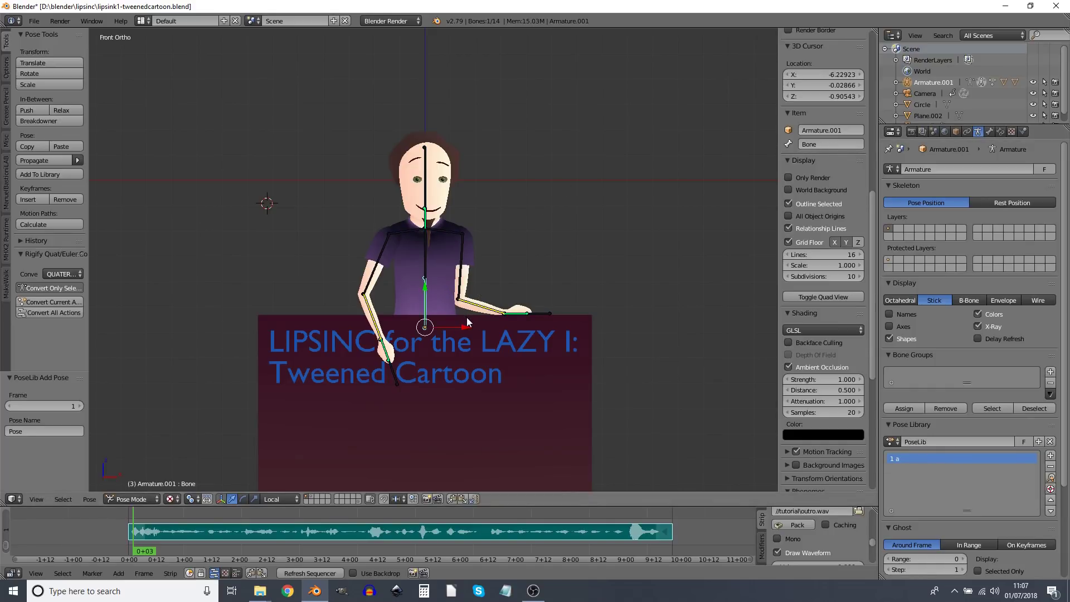
pyautogui.press('r')
pyautogui.click(483, 325)
pyautogui.rightClick(422, 254)
pyautogui.rightClick(449, 234)
pyautogui.press('r')
pyautogui.click(448, 238)
pyautogui.rightClick(401, 233)
pyautogui.press('r')
pyautogui.click(401, 241)
pyautogui.rightClick(426, 195)
# Step: Store the varied pose as "1 b", then move and rotate the hand bones so the arms hang down
pyautogui.press('r')
pyautogui.click(495, 203)
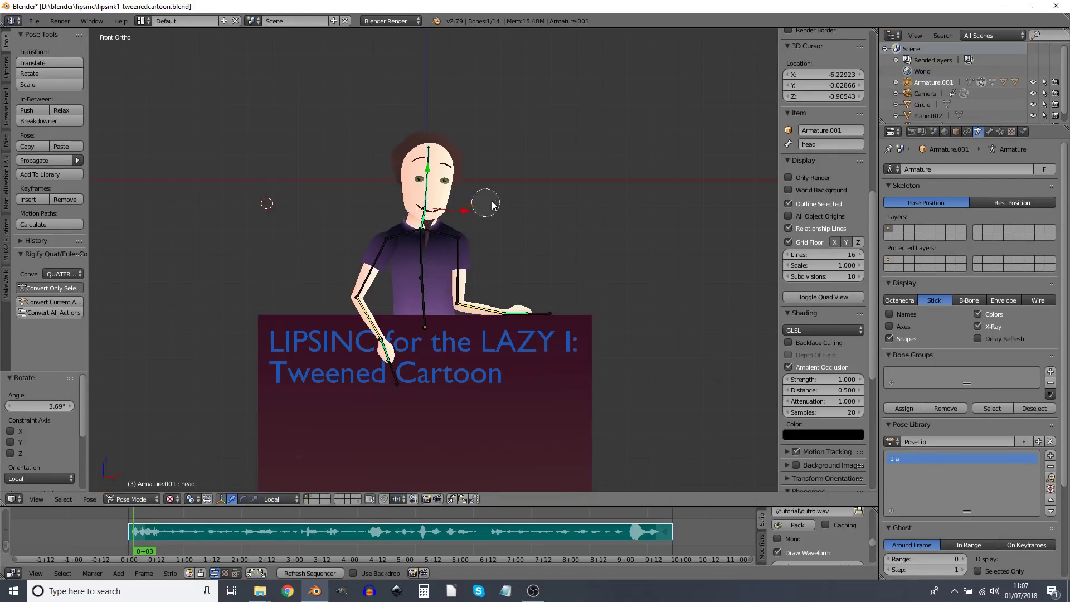
pyautogui.press('a')
pyautogui.press('a')
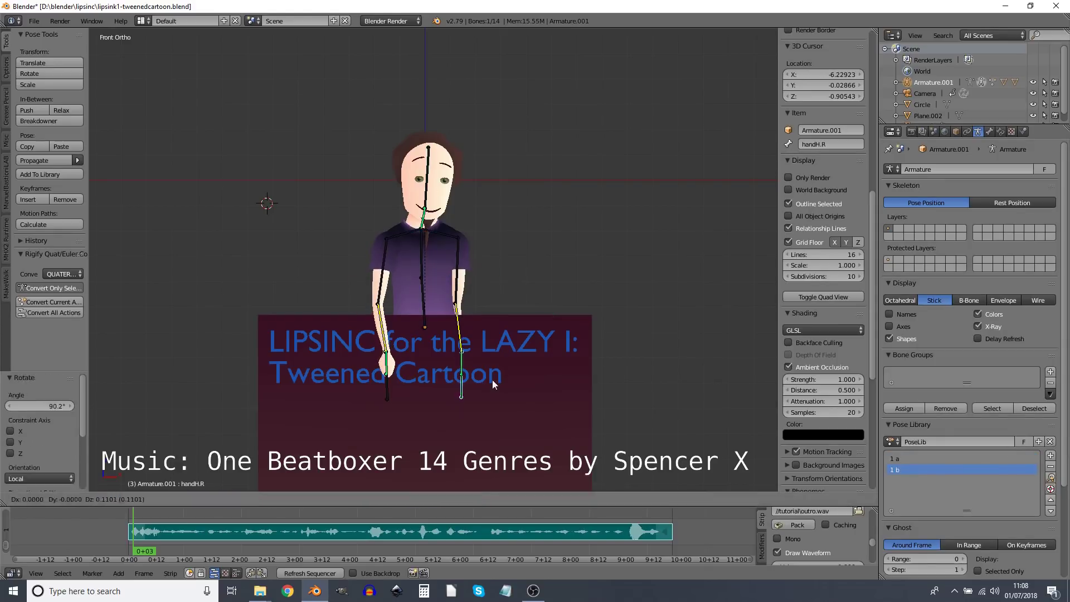
pyautogui.press('g')
pyautogui.press('r')
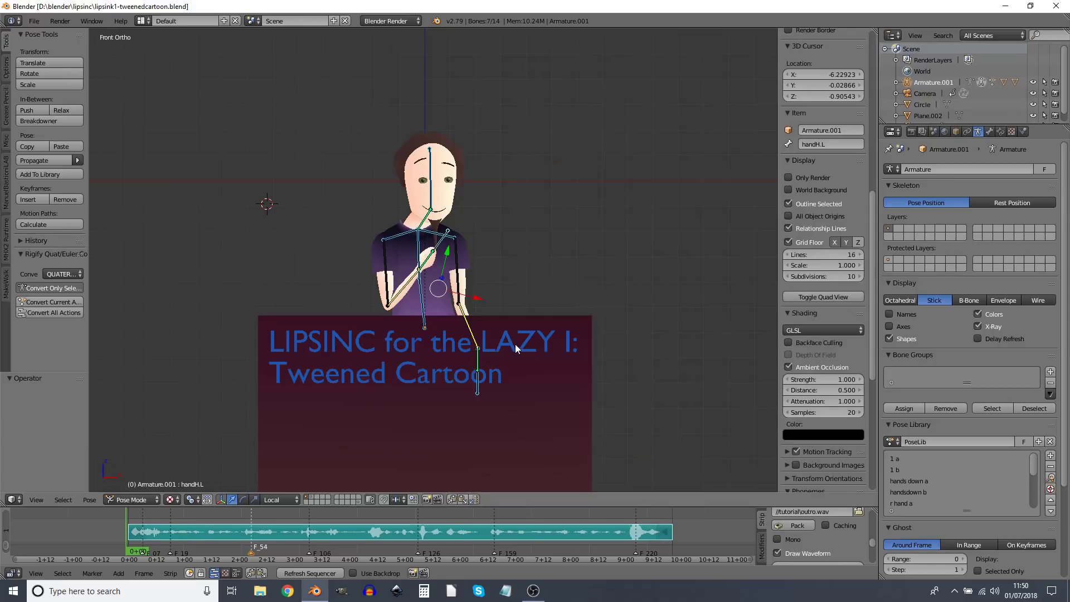
# Step: Split the 3D view and turn the lower area into a dope sheet in Action Editor mode
pyautogui.moveTo(5, 505); pyautogui.dragTo(6, 357)
pyautogui.moveTo(4, 503); pyautogui.dragTo(9, 503)
pyautogui.click(11, 501)
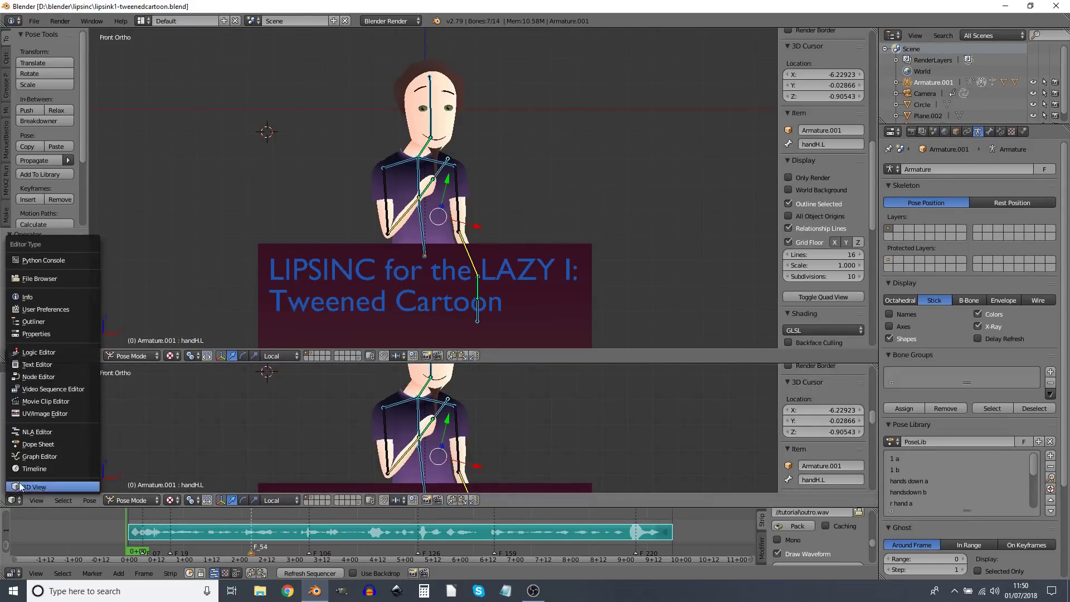
pyautogui.click(54, 443)
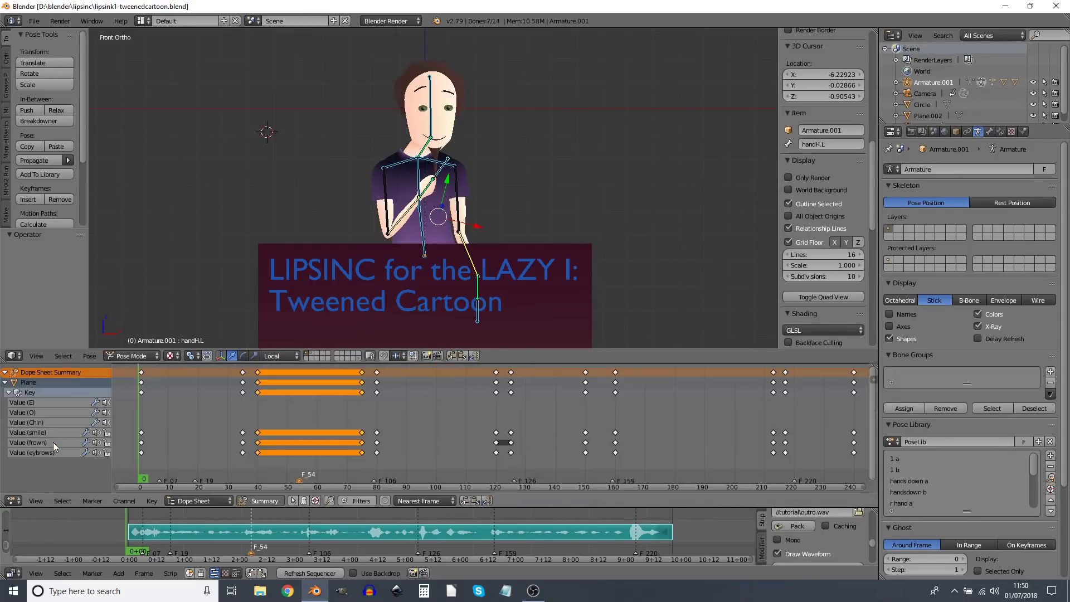
pyautogui.click(214, 499)
pyautogui.click(210, 476)
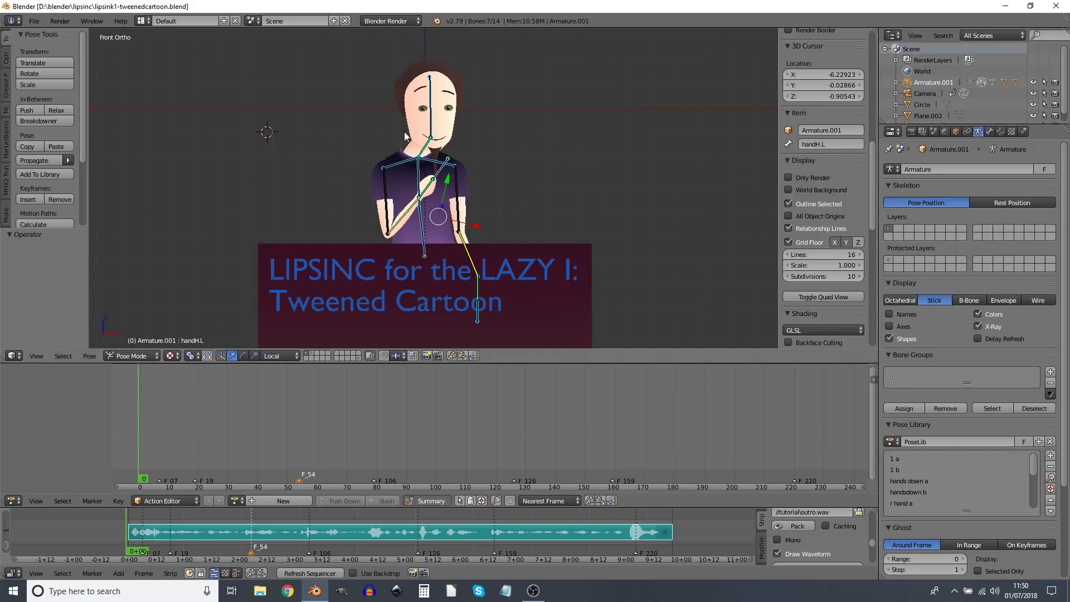
# Step: With the control bones selected, apply the library pose "handsdown b" to the rig
pyautogui.press('c')
pyautogui.click(405, 211)
pyautogui.press('Escape')
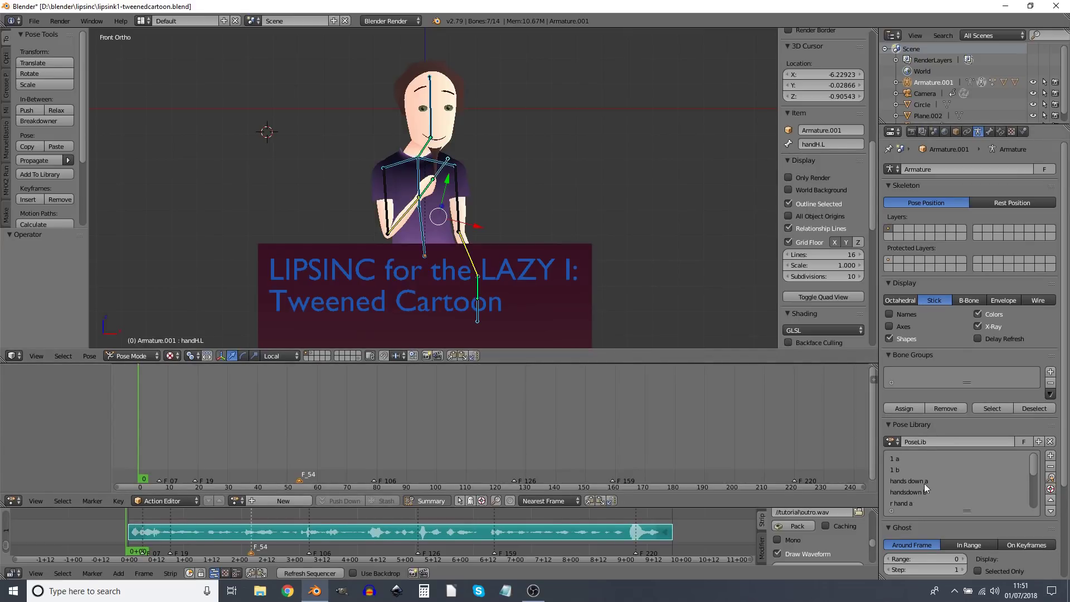
pyautogui.click(898, 491)
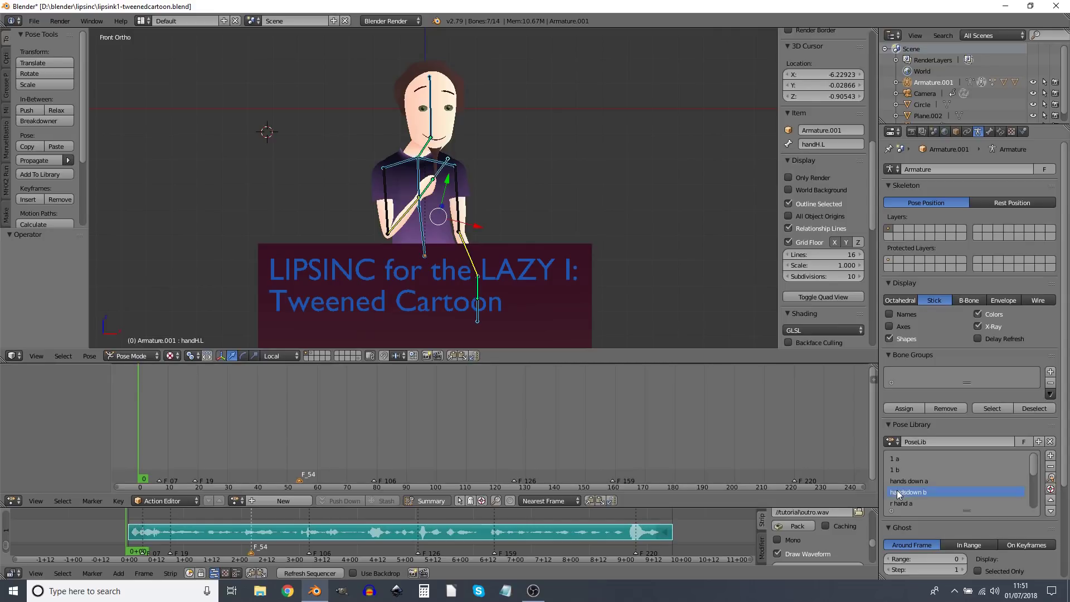
pyautogui.click(1052, 478)
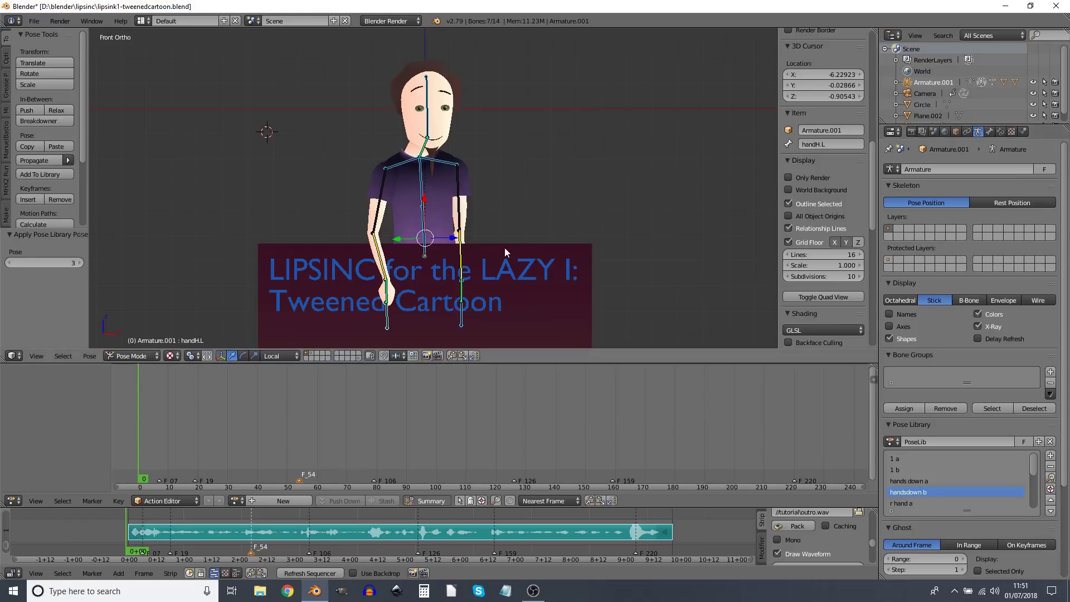
# Step: Insert a LocRot keyframe for the selected control bones at frame 0
pyautogui.press('i')
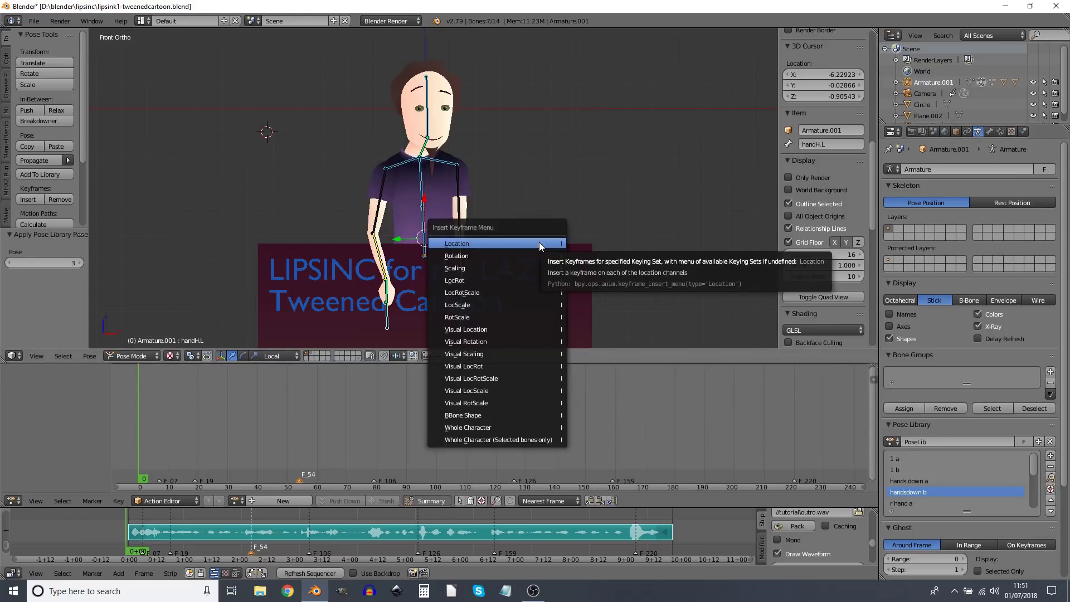
pyautogui.click(540, 243)
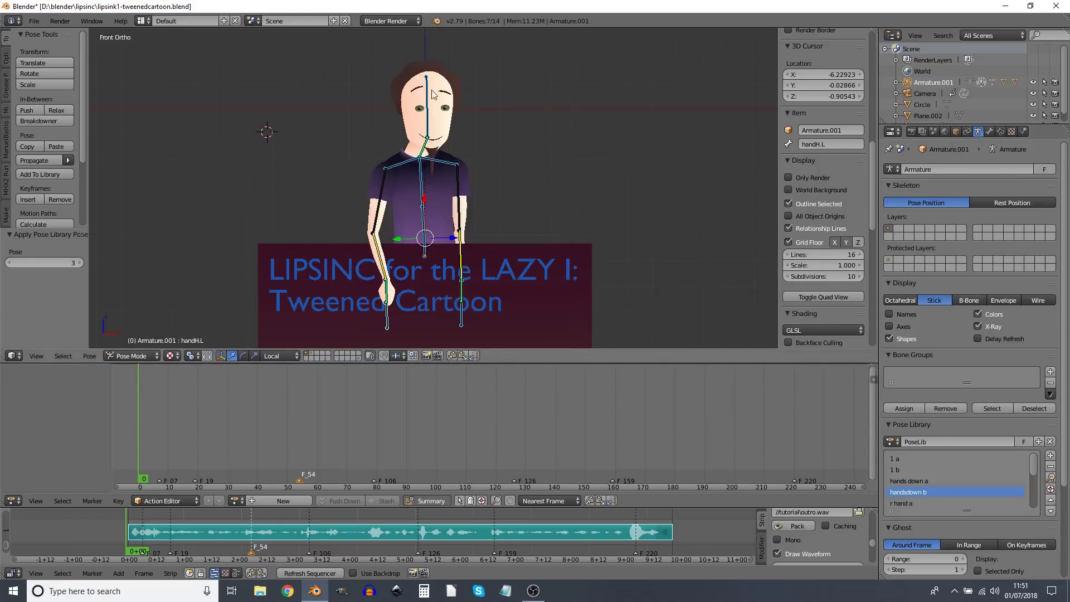
pyautogui.press('i')
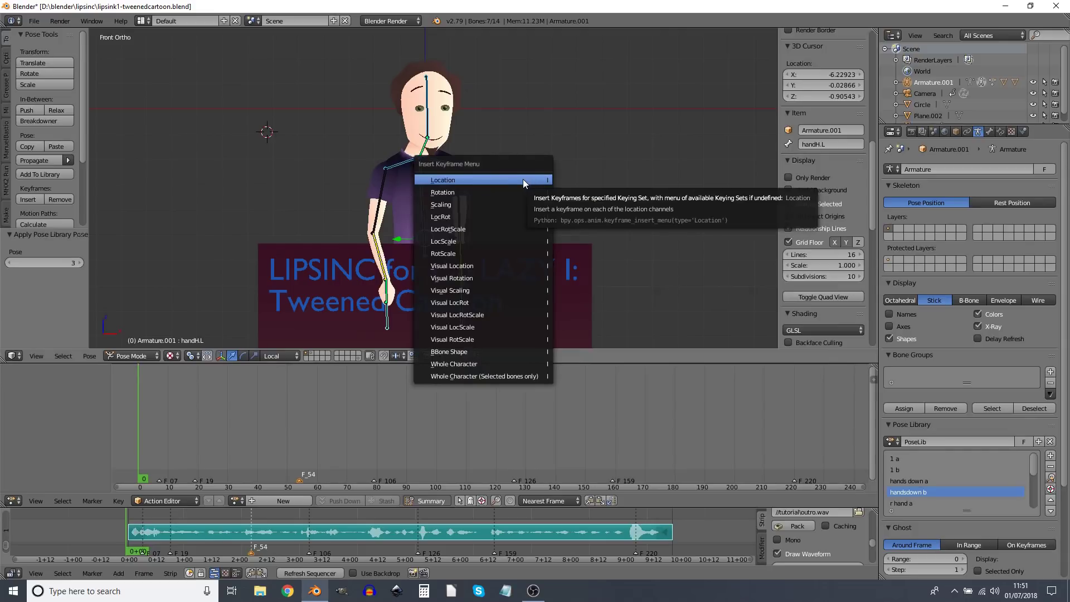
pyautogui.click(490, 217)
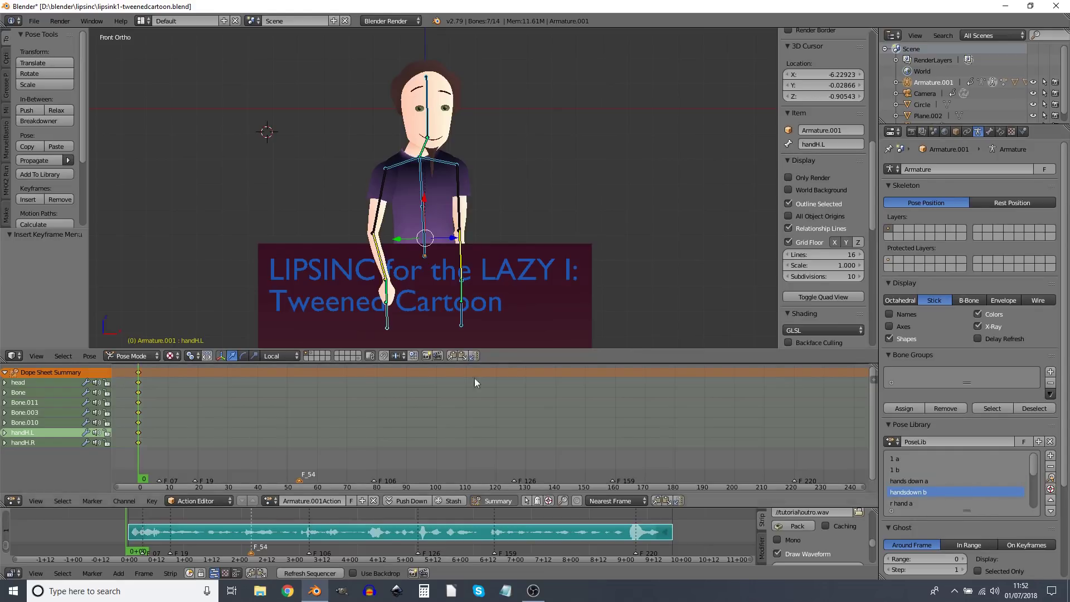
# Step: At frame 6, apply the library pose "1 a" to the rig and insert a LocRot keyframe for the selected bones
pyautogui.moveTo(132, 538); pyautogui.dragTo(139, 537)
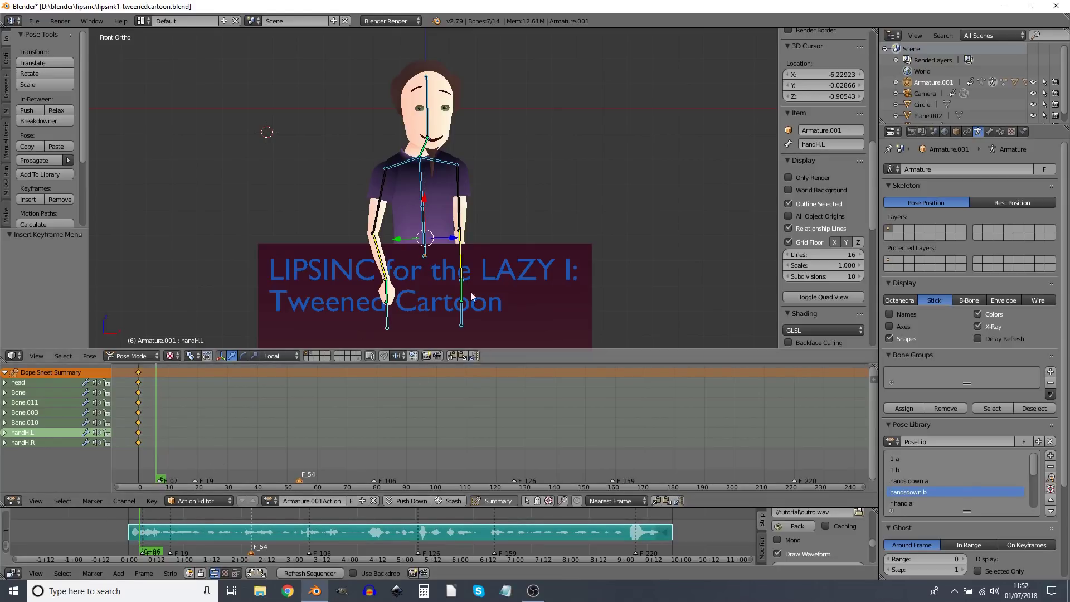
pyautogui.click(901, 458)
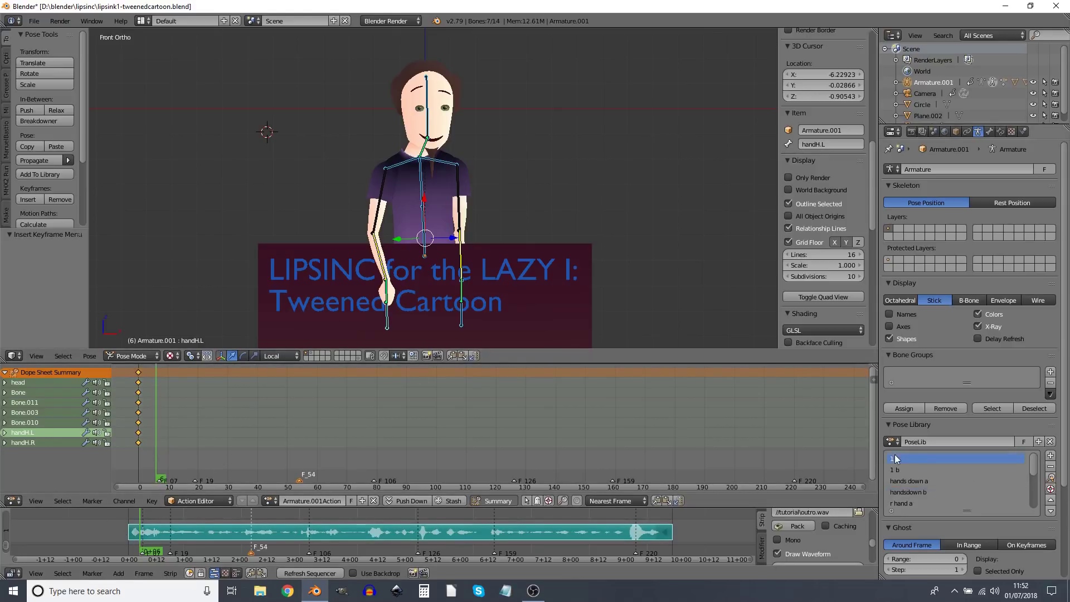
pyautogui.click(1051, 479)
pyautogui.press('i')
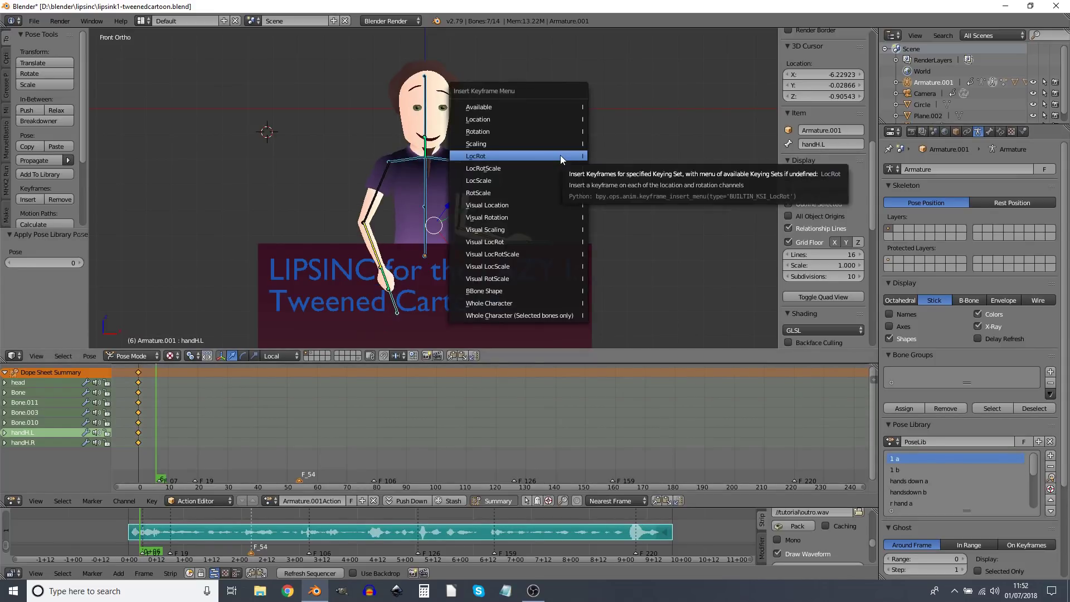
pyautogui.click(561, 155)
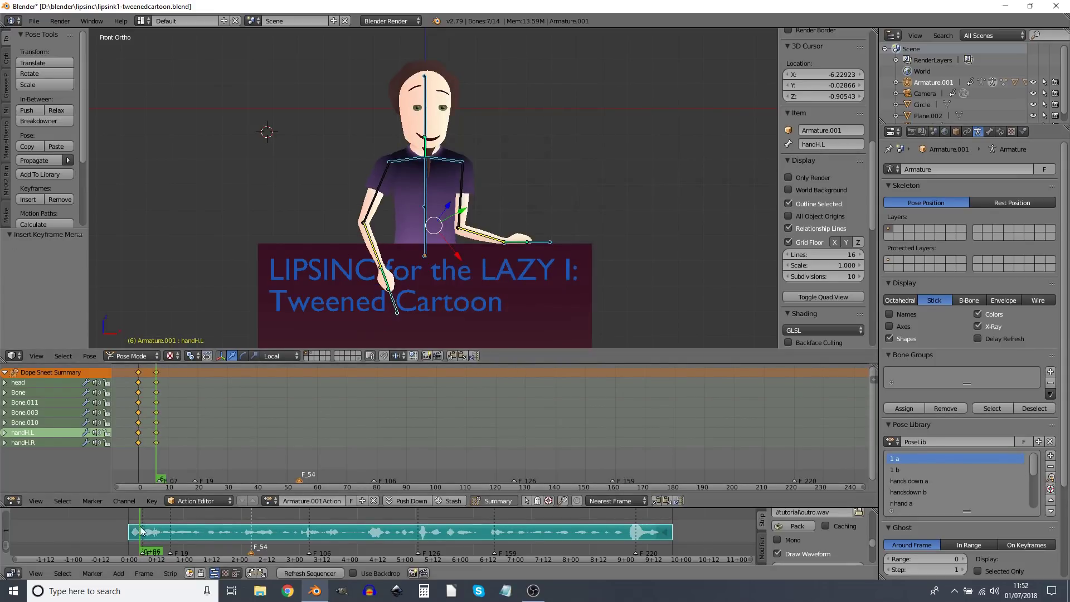
# Step: At frame 52, apply the library pose "1 b" to the rig and insert a LocRot keyframe for the selected bones
pyautogui.moveTo(145, 533); pyautogui.dragTo(207, 542)
pyautogui.rightClick(212, 534)
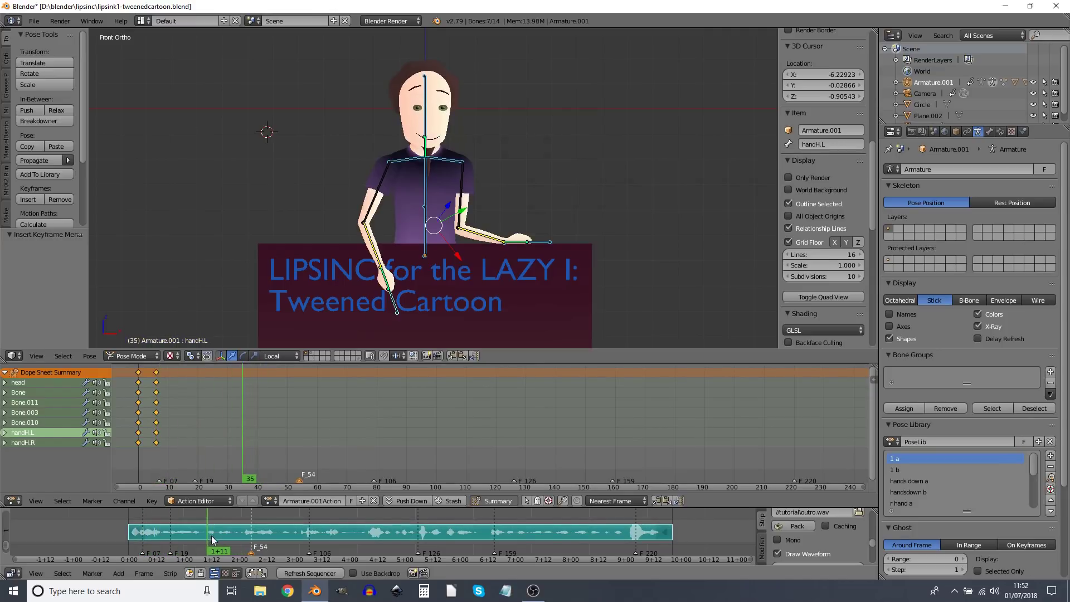
pyautogui.click(246, 534)
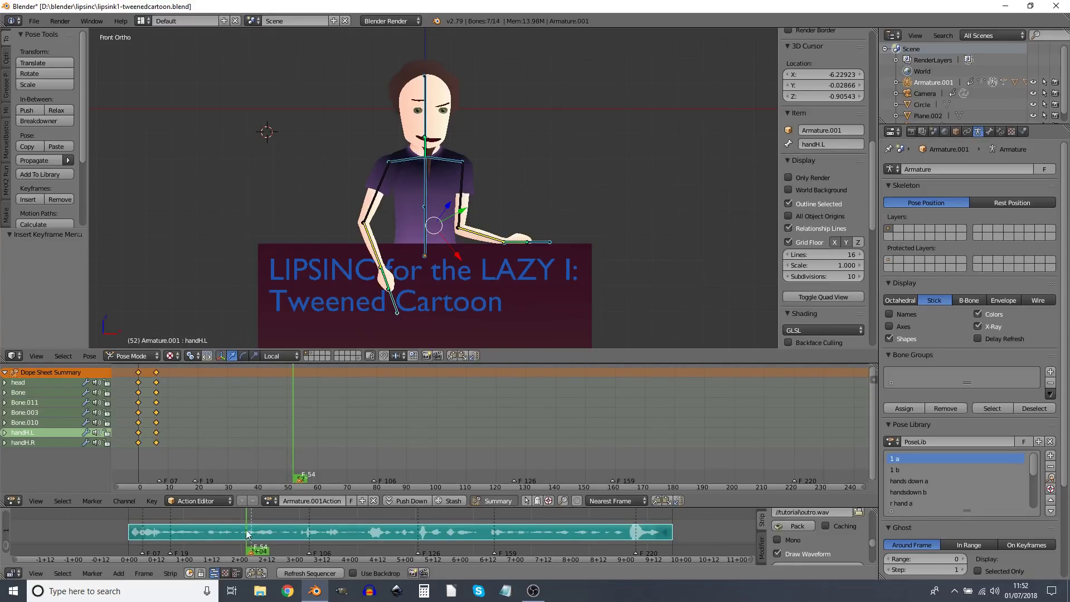
pyautogui.click(900, 470)
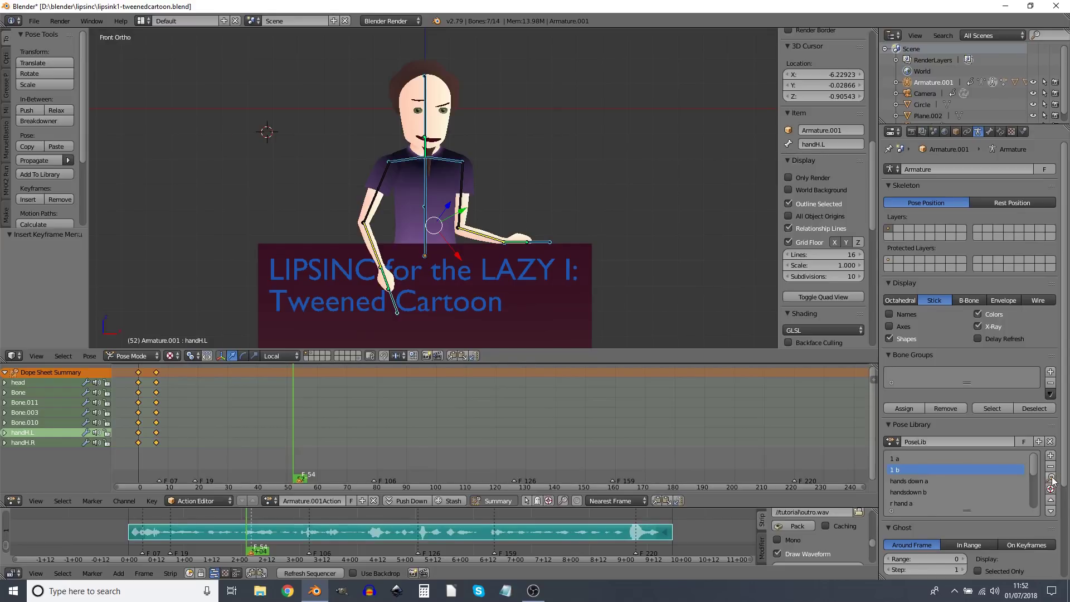
pyautogui.click(1051, 478)
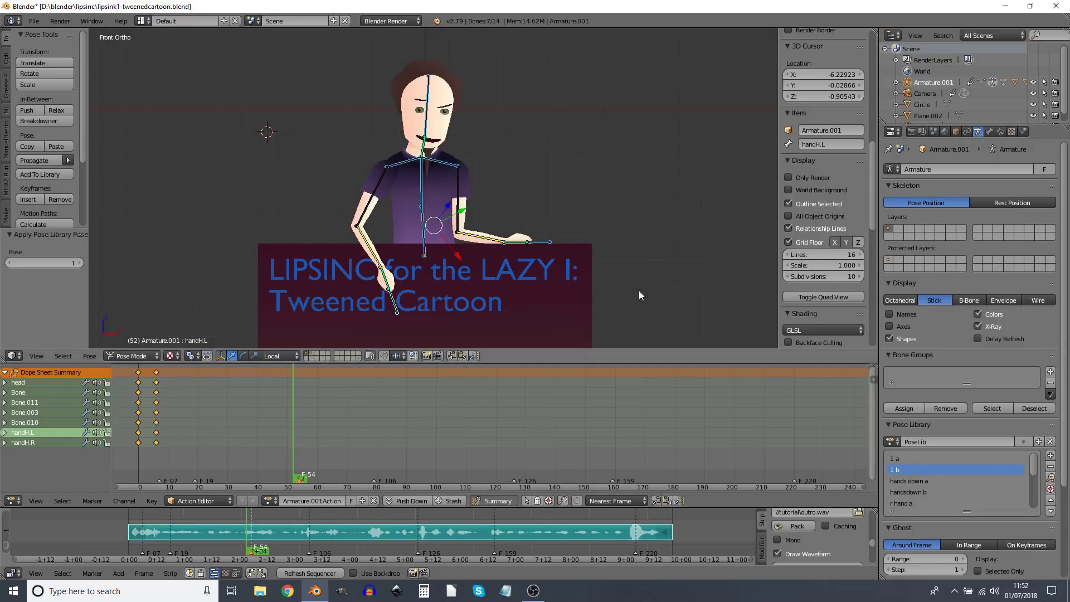
pyautogui.press('i')
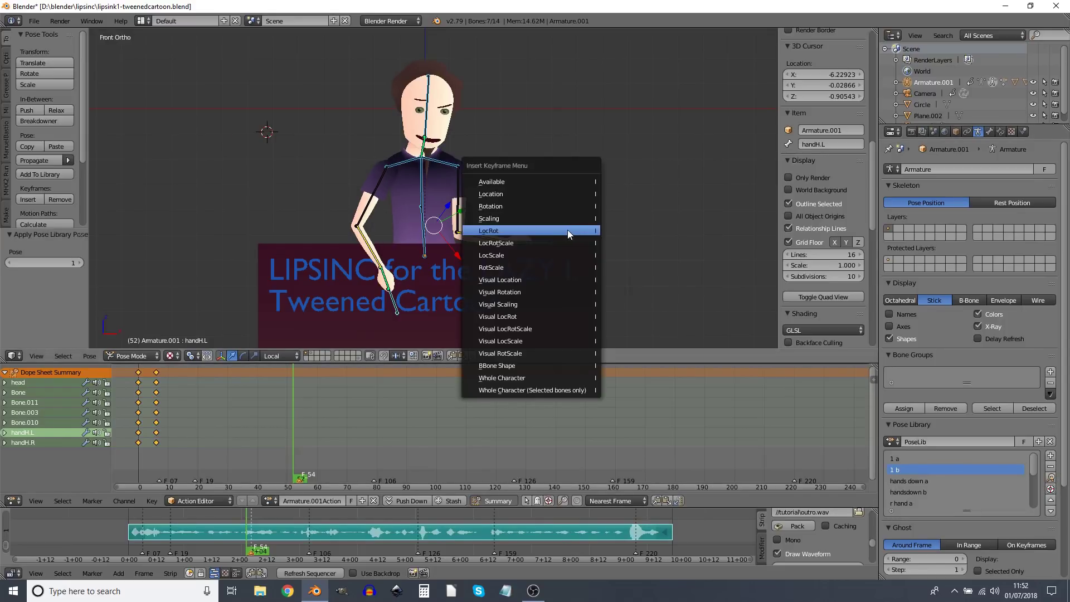
pyautogui.click(566, 231)
# Step: At frame 63, apply the library pose "r hand a" and keyframe the selected bones
pyautogui.moveTo(295, 480); pyautogui.dragTo(326, 479)
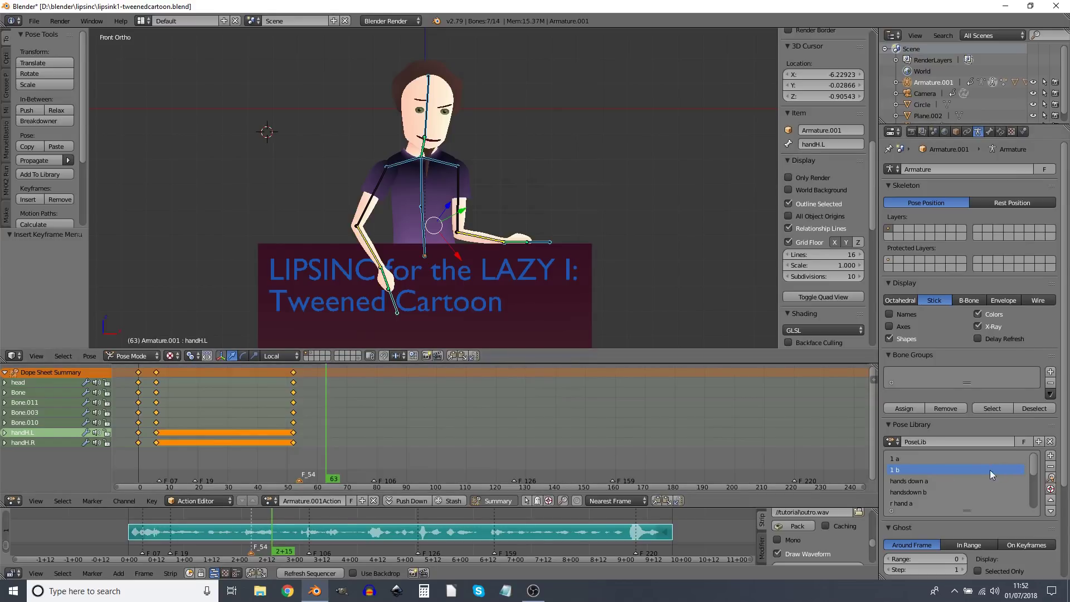
pyautogui.scroll(-2, 979, 478)
pyautogui.click(907, 481)
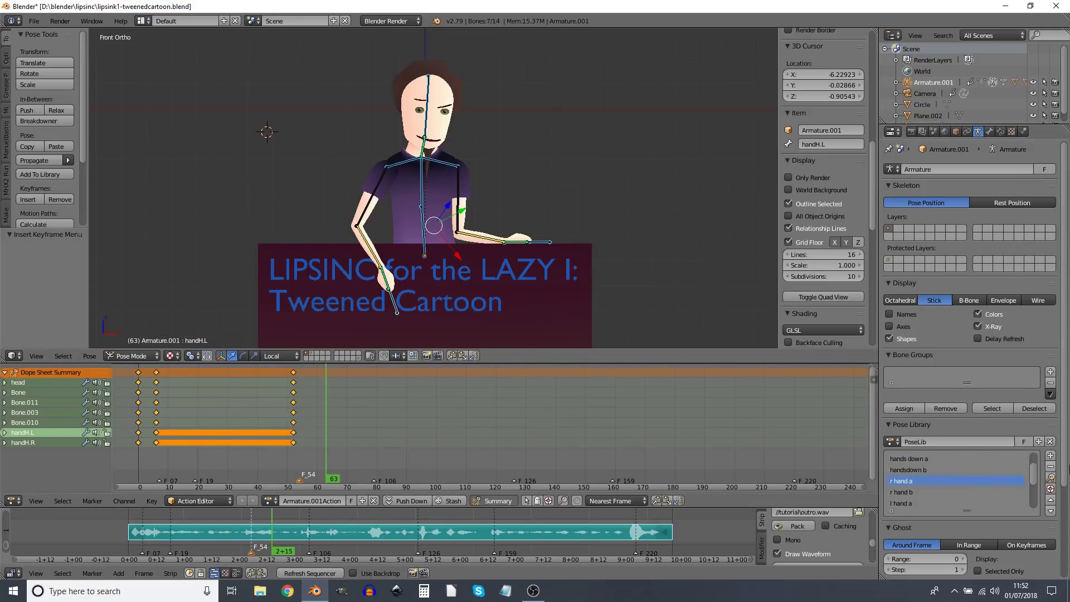
pyautogui.click(1050, 478)
pyautogui.click(331, 442)
# Step: Apply the library pose "r hand b" past the raised-hand key and keyframe the selected bones at frame 77
pyautogui.click(370, 443)
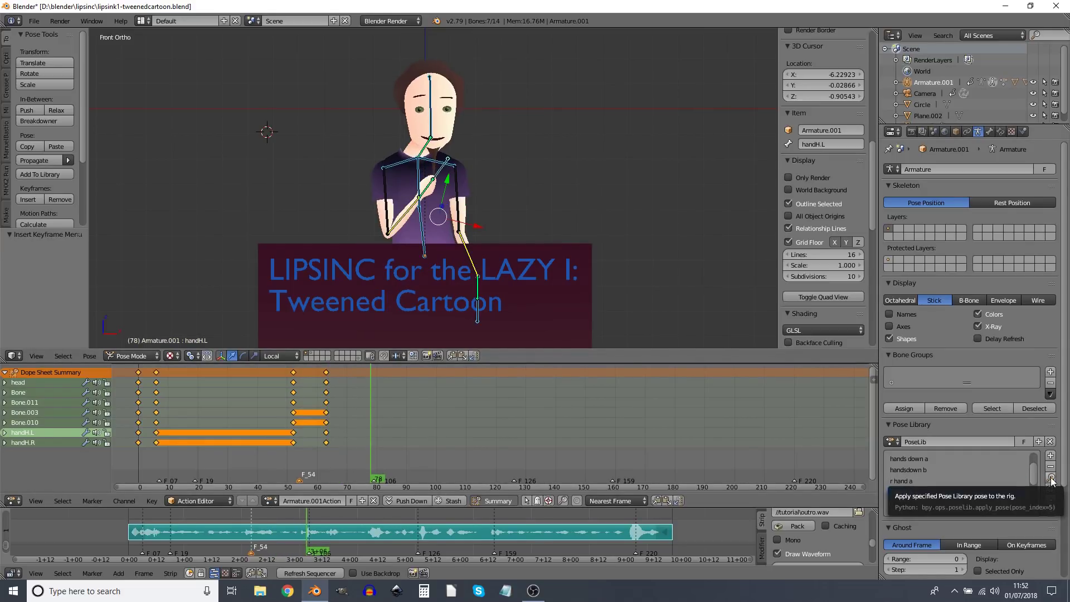
pyautogui.press('Right')
pyautogui.press('Right')
pyautogui.press('Right')
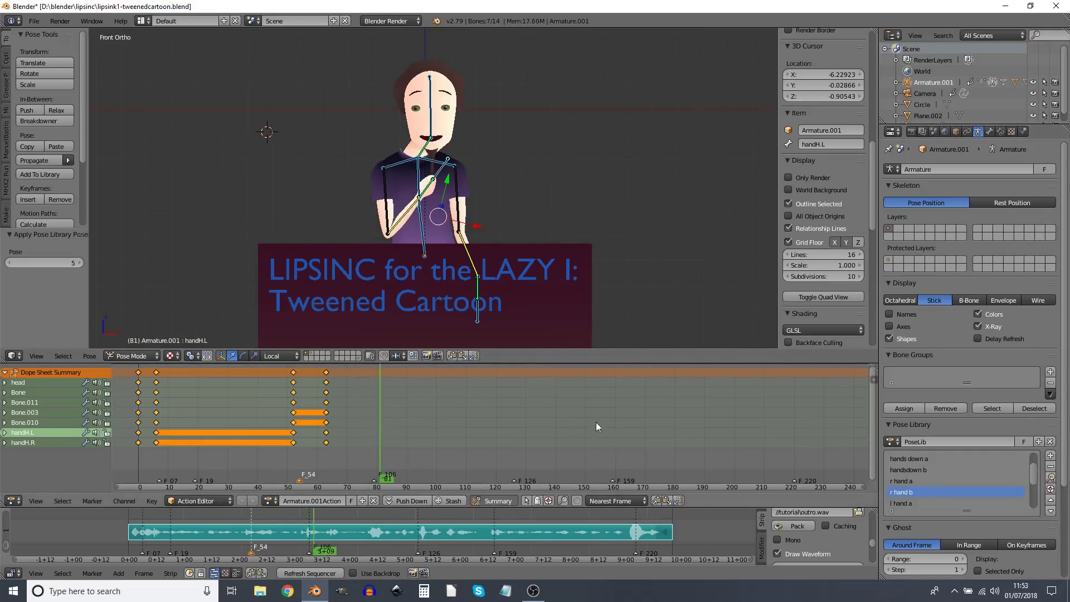
pyautogui.scroll(-1, 1012, 490)
pyautogui.click(1012, 491)
pyautogui.click(1051, 478)
pyautogui.press('Left')
pyautogui.press('Left')
pyautogui.press('Left')
pyautogui.press('Left')
pyautogui.press('i')
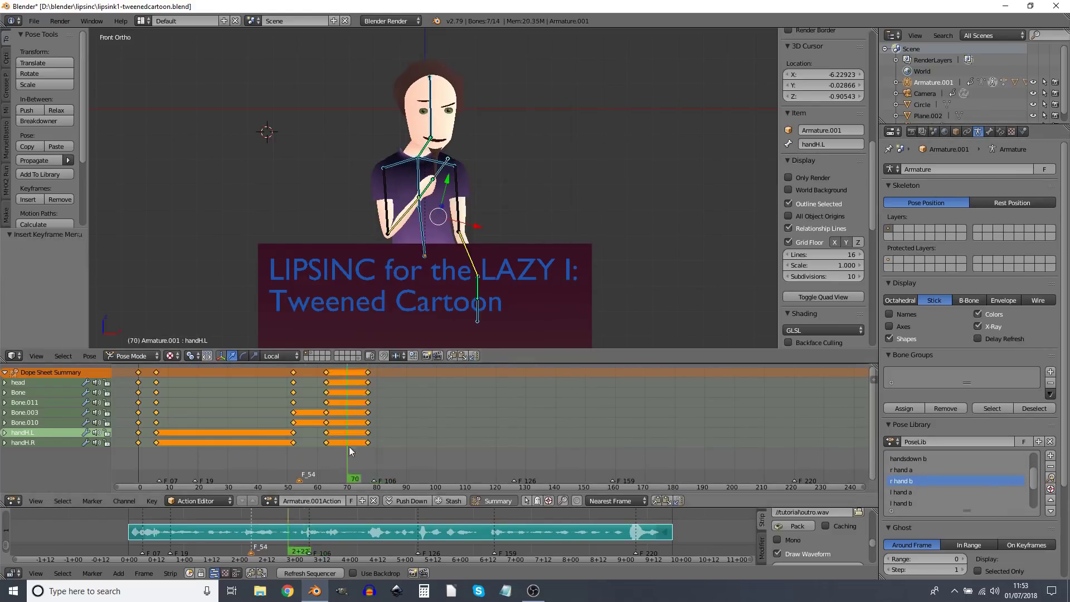
# Step: At frame 77, vary the raised-hand pose from "r hand a" by rotating the head bone about 2.43°, and keyframe it
pyautogui.click(910, 470)
pyautogui.click(1051, 477)
pyautogui.rightClick(480, 313)
pyautogui.rightClick(432, 106)
pyautogui.press('r')
pyautogui.click(446, 112)
pyautogui.rightClick(435, 240)
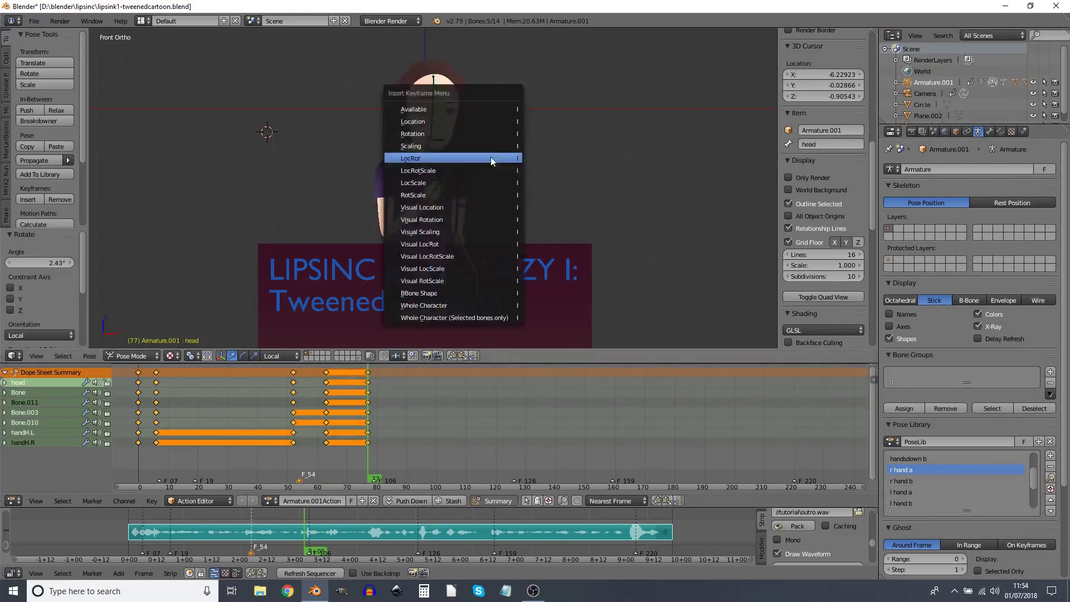
pyautogui.click(492, 160)
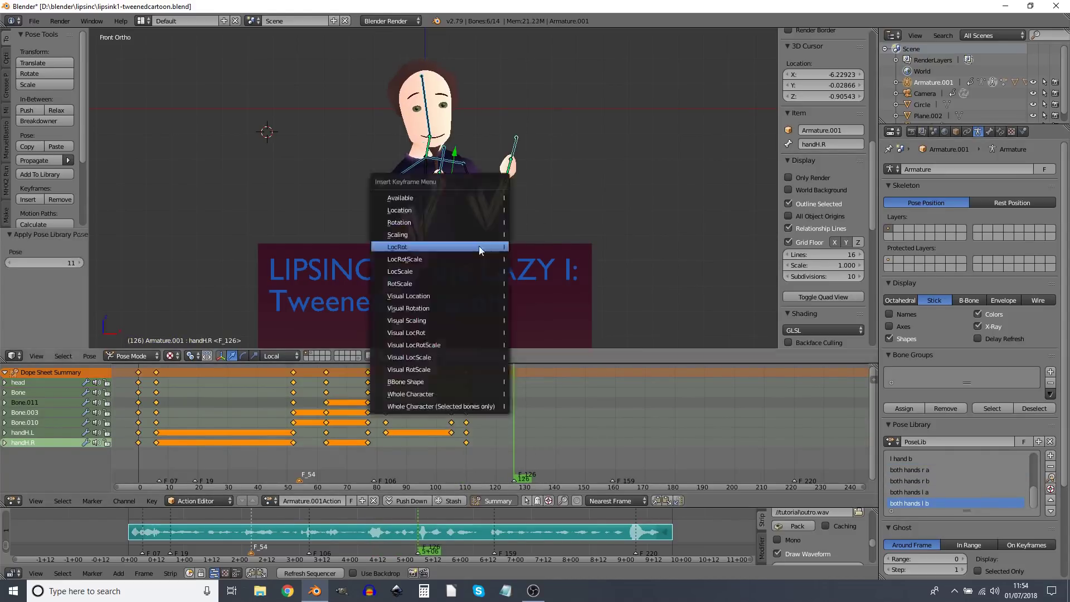
# Step: Keyframe the body pose at frame 110, and at frame 220 apply the library pose "r hand a" and rotate it slightly, about 3.2°
pyautogui.click(477, 246)
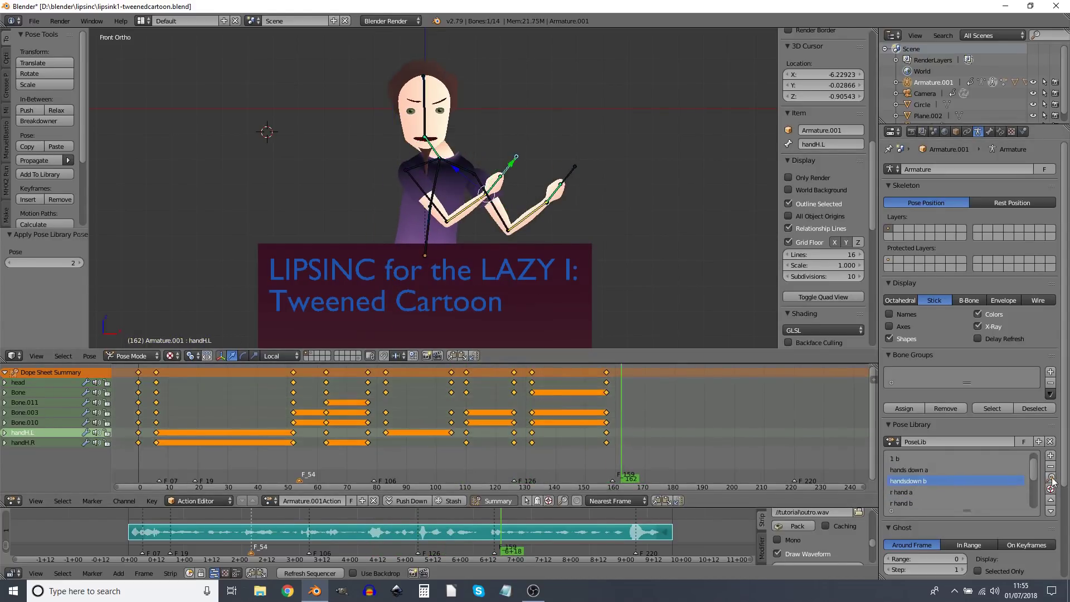
pyautogui.click(909, 470)
pyautogui.click(1050, 478)
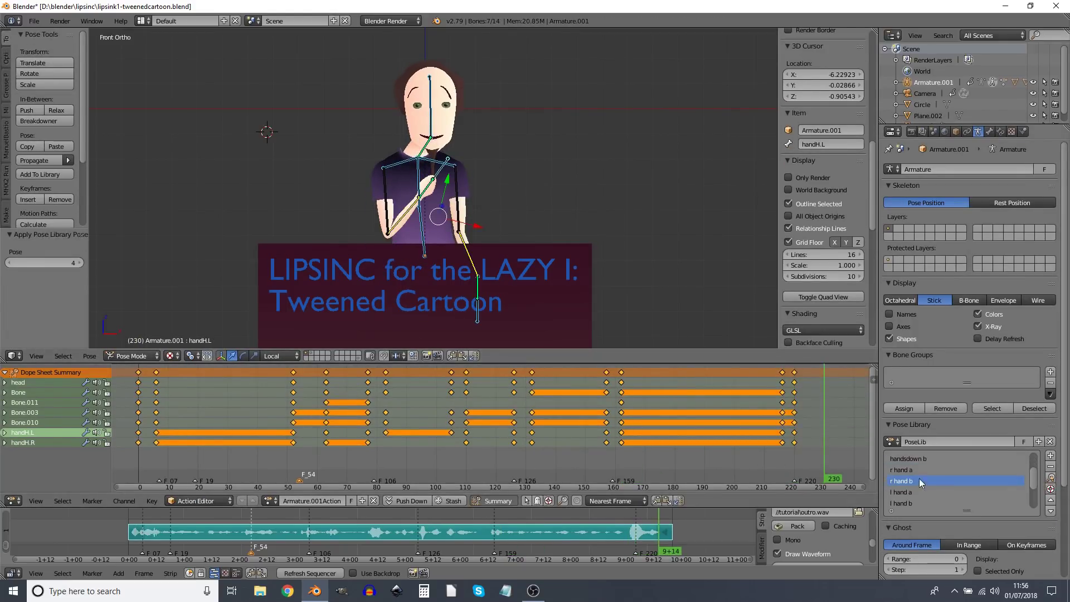
pyautogui.press('r')
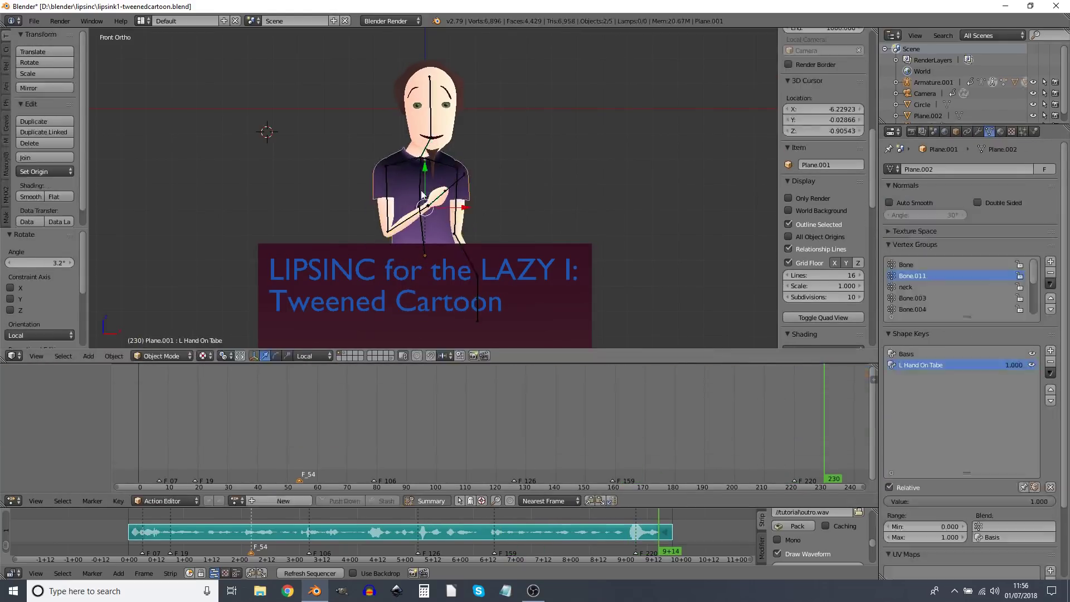